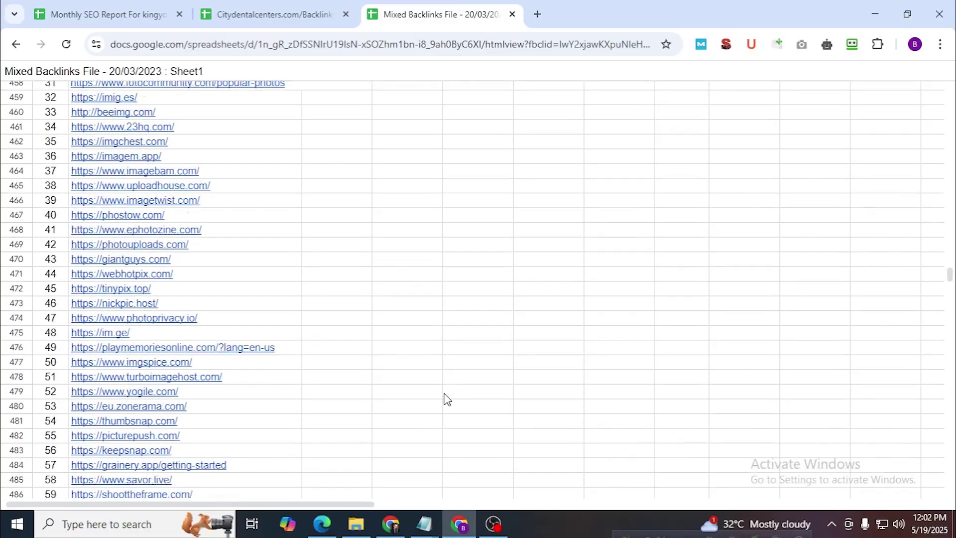
Copy the first seven live links under 200 Blog Commenting in the kingyork.co.uk monthly SEO report
scroll(444, 396, "down", 20)
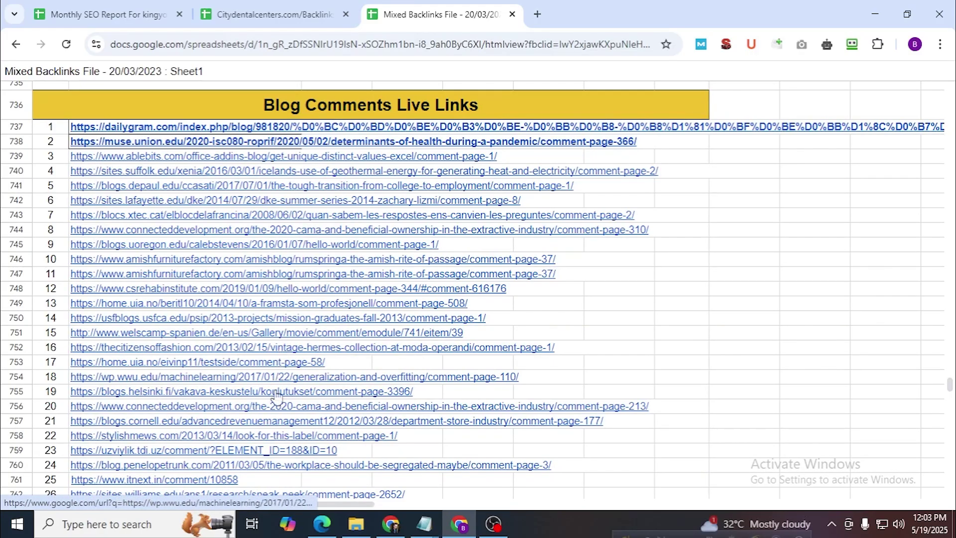
left_click(260, 10)
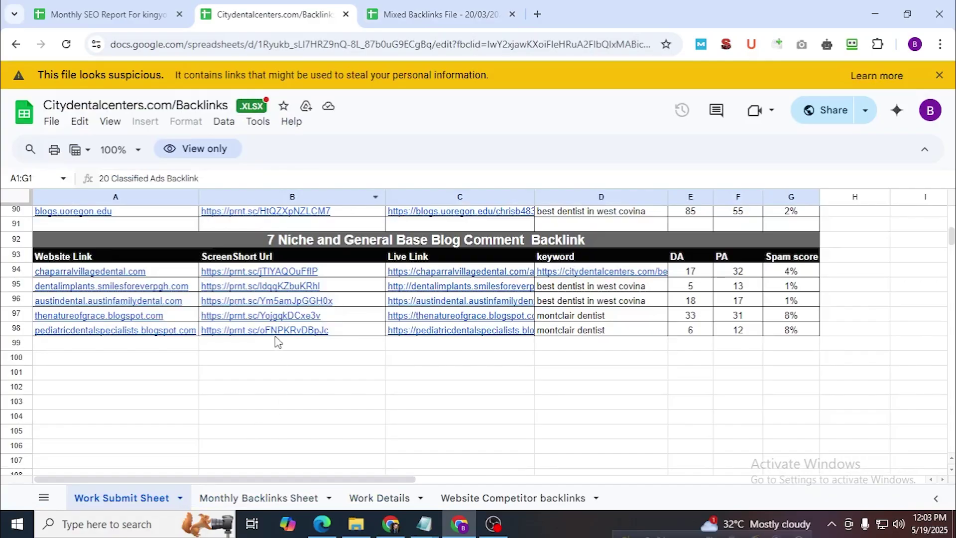
left_click(92, 11)
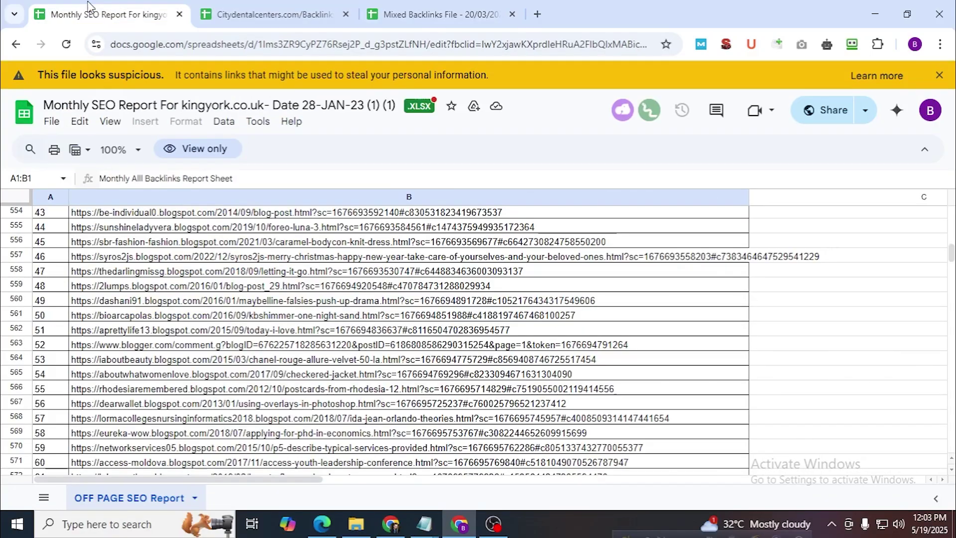
scroll(328, 380, "up", 15)
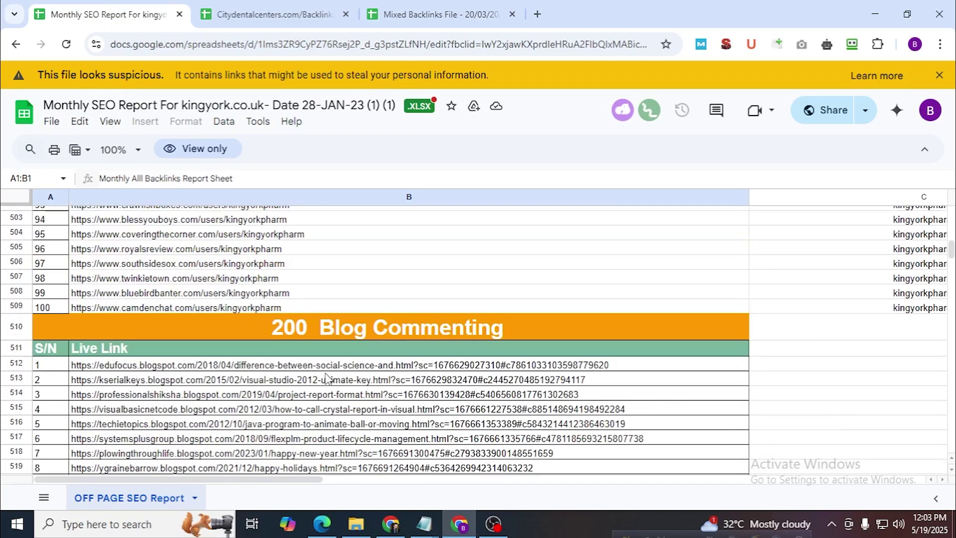
left_click_drag(244, 295, 242, 382)
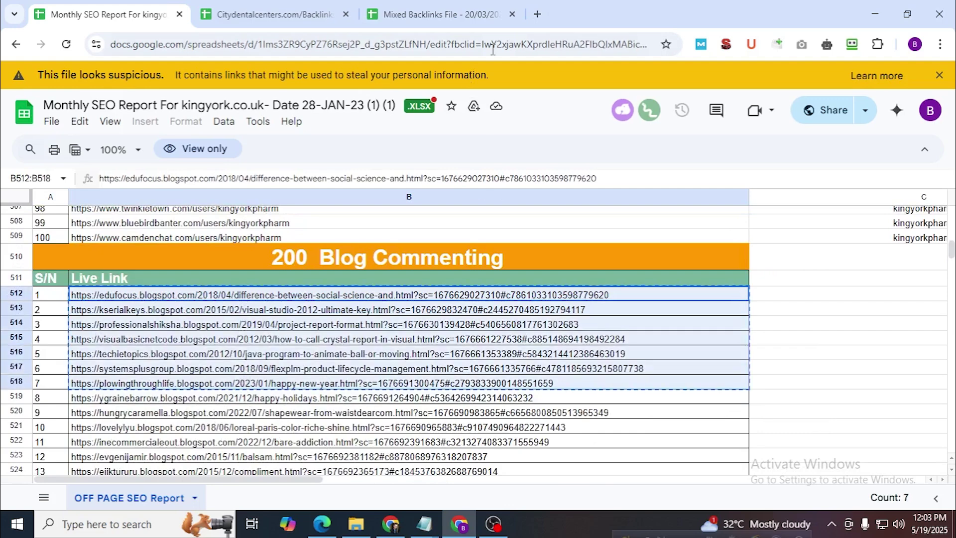
Open all seven copied blog links at once from a new tab with the bulk URL opener extension
left_click(537, 14)
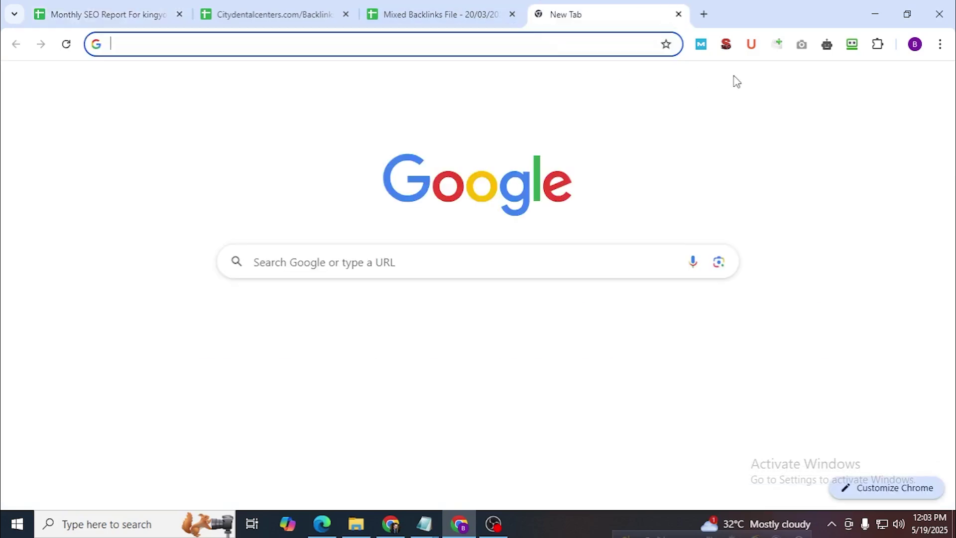
left_click(778, 44)
key("ctrl+v")
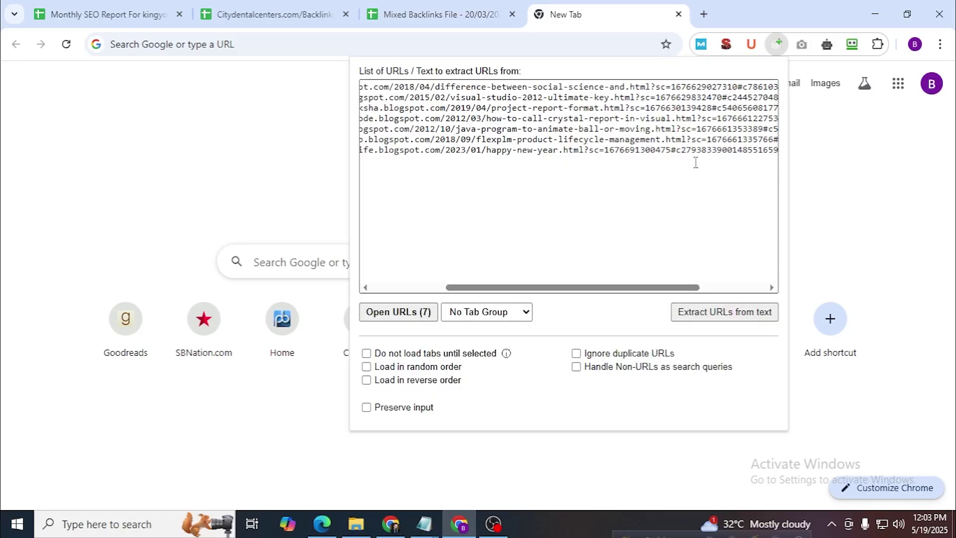
left_click(424, 322)
Go to the edufocus blog post and activate the comment form below its existing comments
left_click(347, 19)
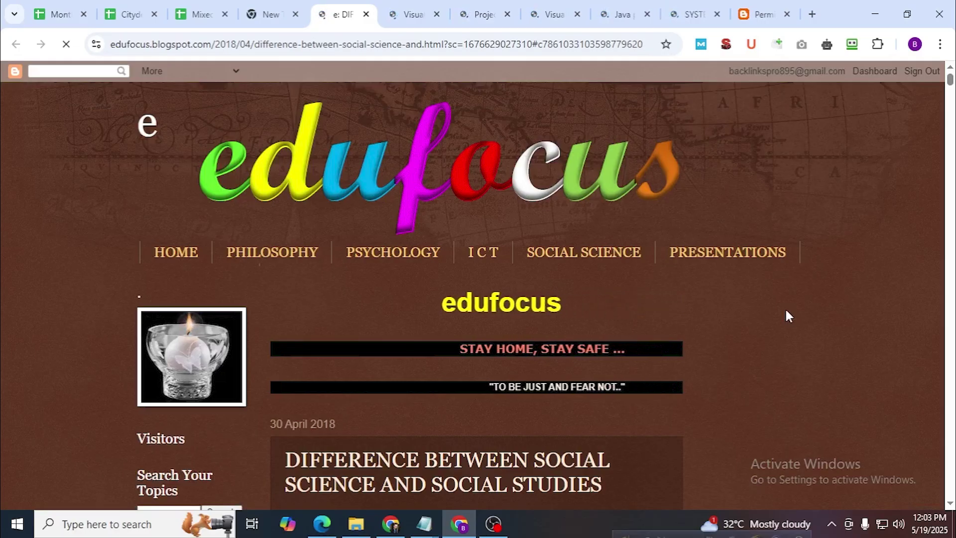
scroll(786, 310, "down", 4)
scroll(785, 310, "up", 2)
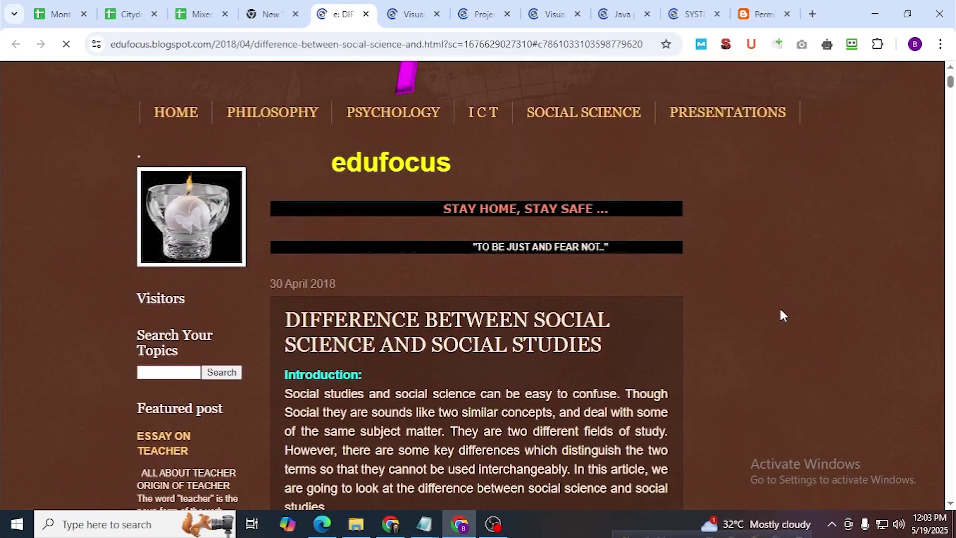
left_click(413, 12)
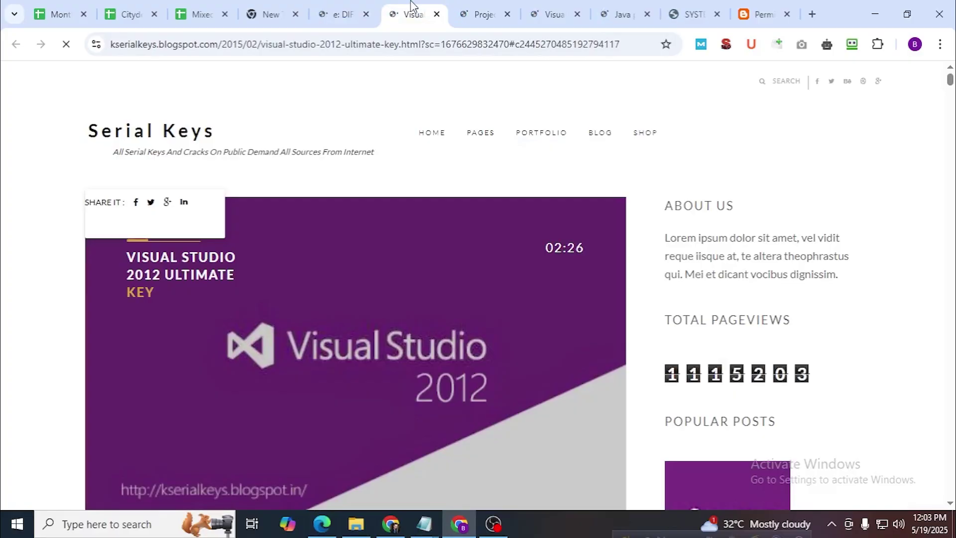
left_click(354, 12)
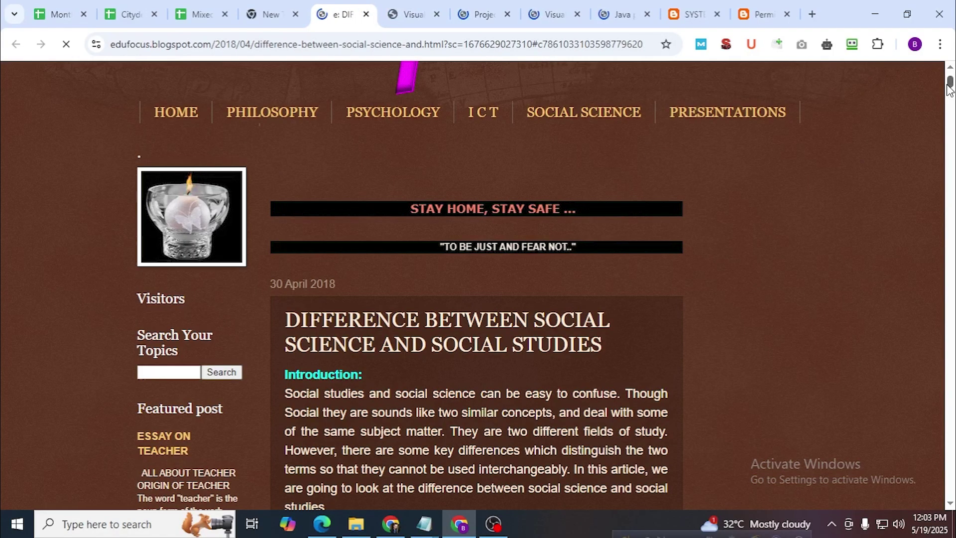
left_click_drag(949, 84, 951, 491)
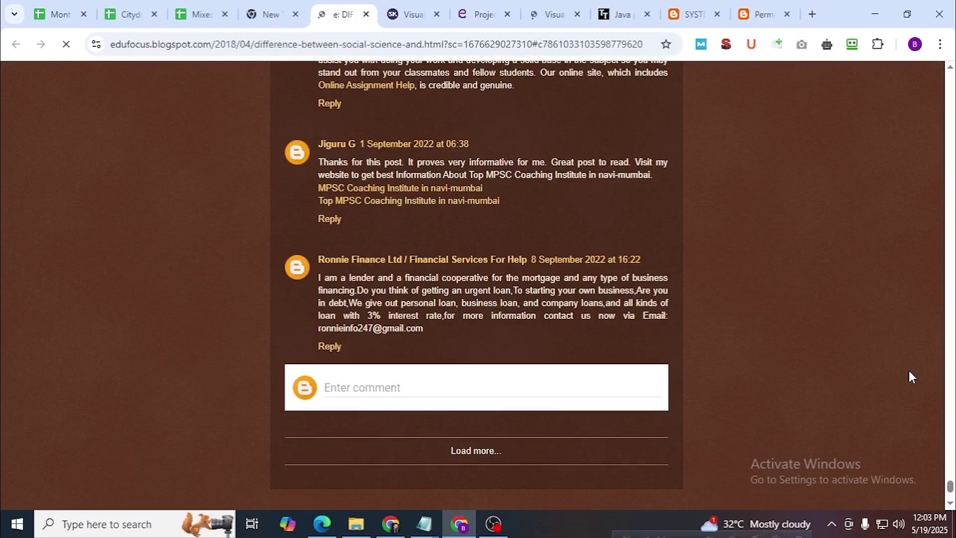
scroll(910, 371, "down", 2)
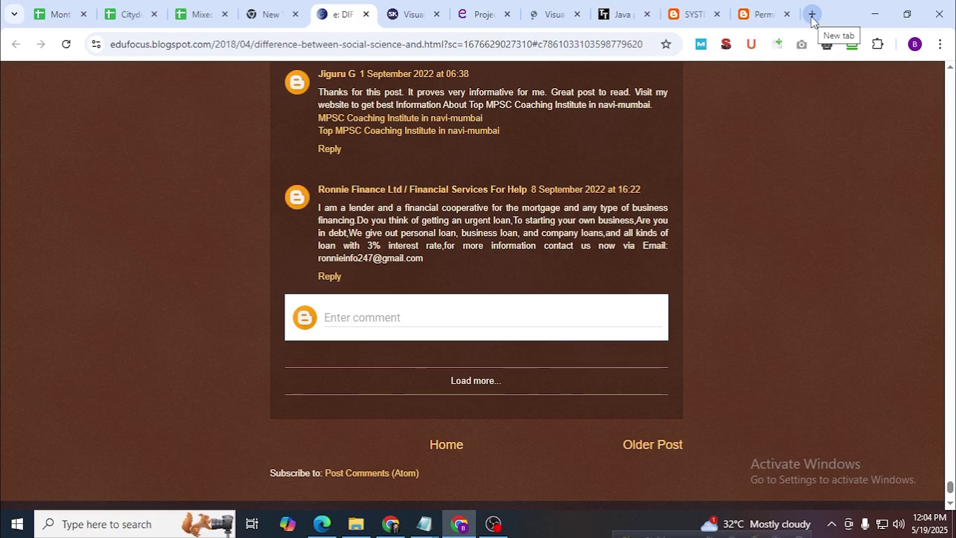
left_click(345, 317)
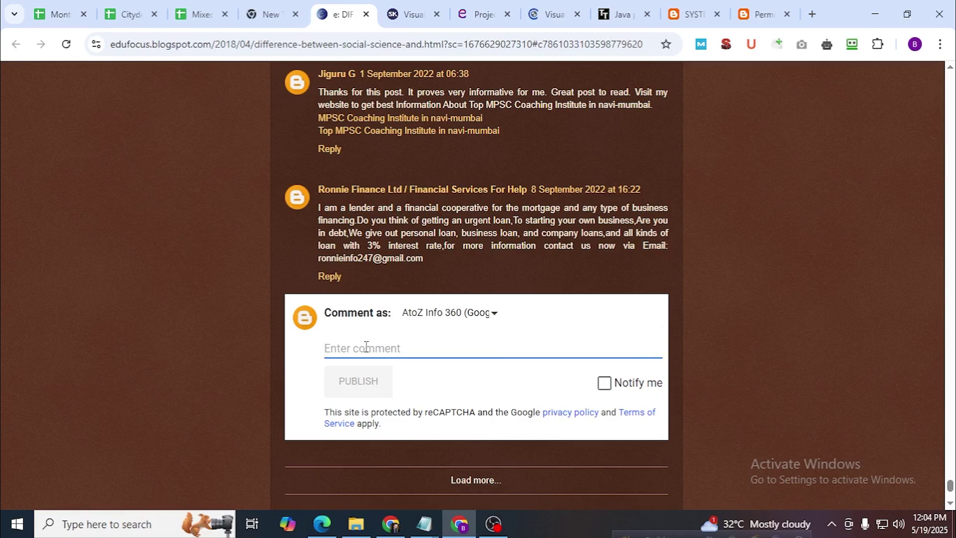
scroll(366, 346, "down", 2)
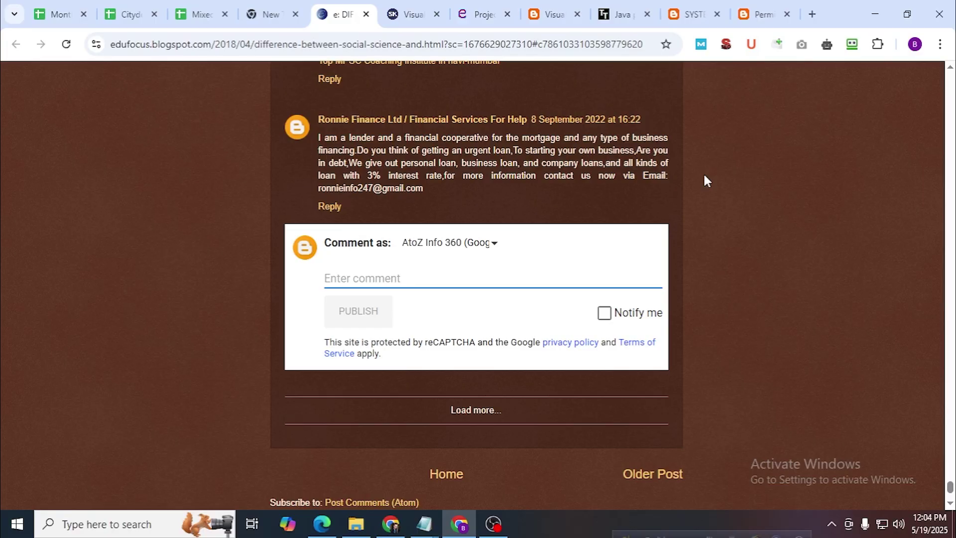
left_click(431, 249)
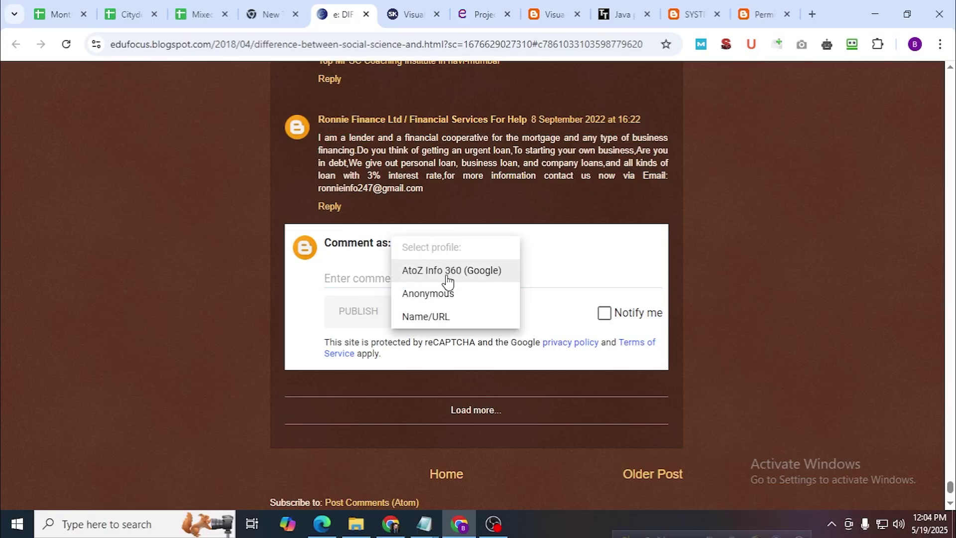
left_click(432, 319)
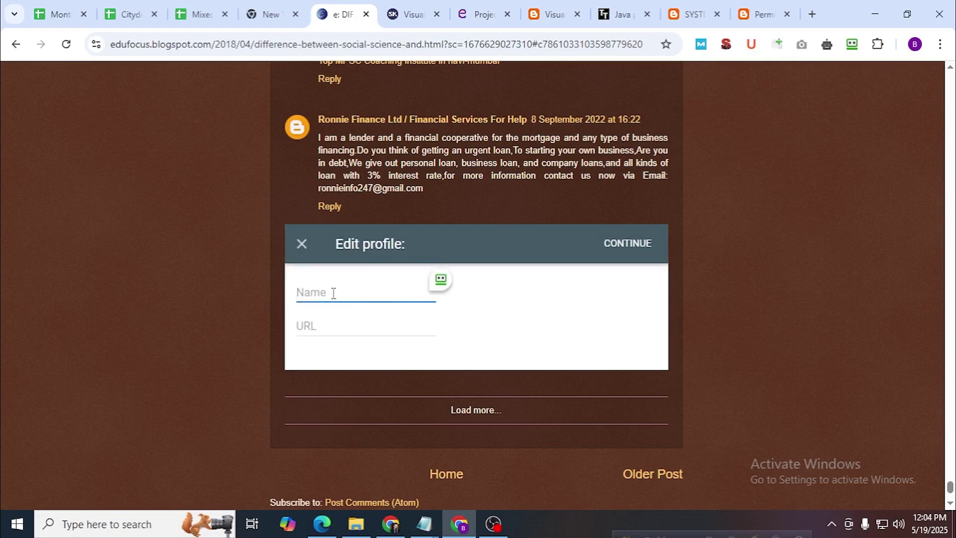
left_click(302, 243)
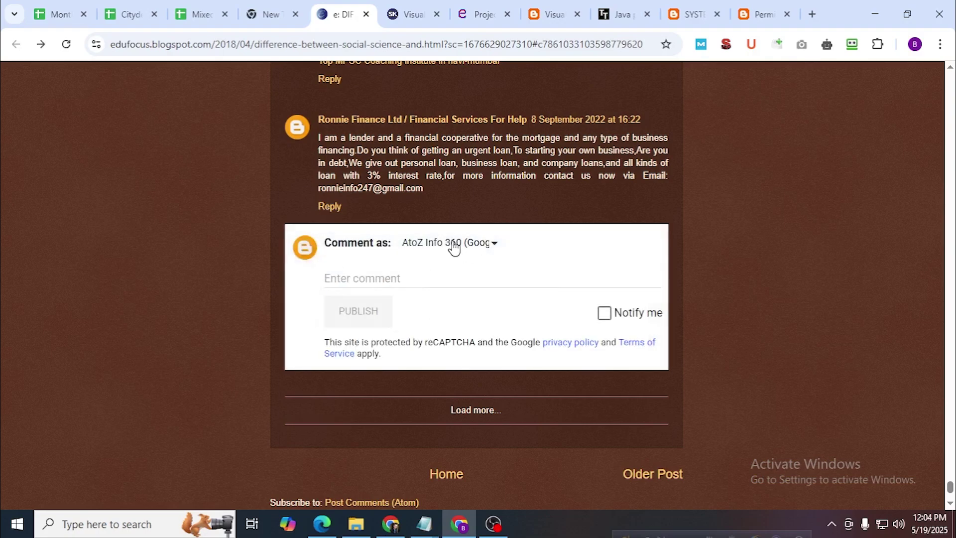
left_click(447, 252)
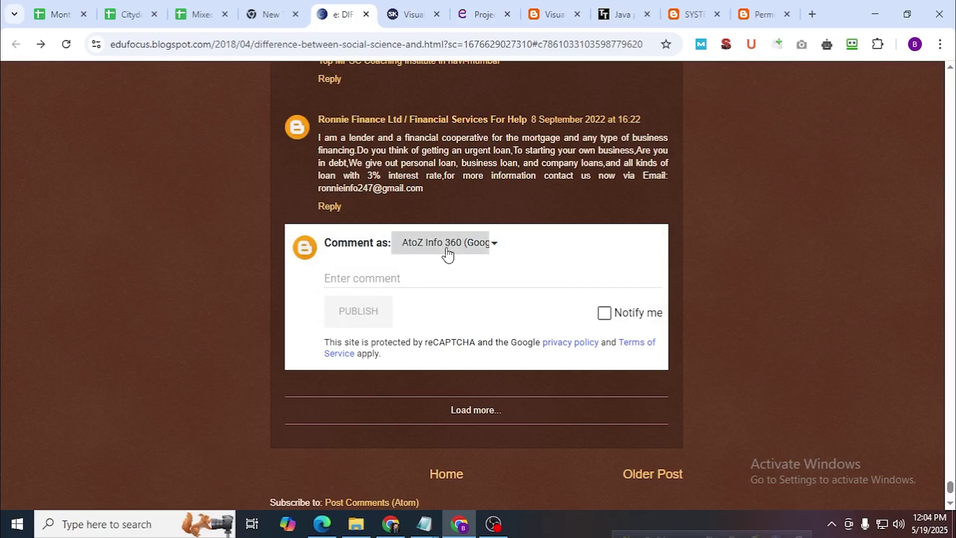
left_click(424, 319)
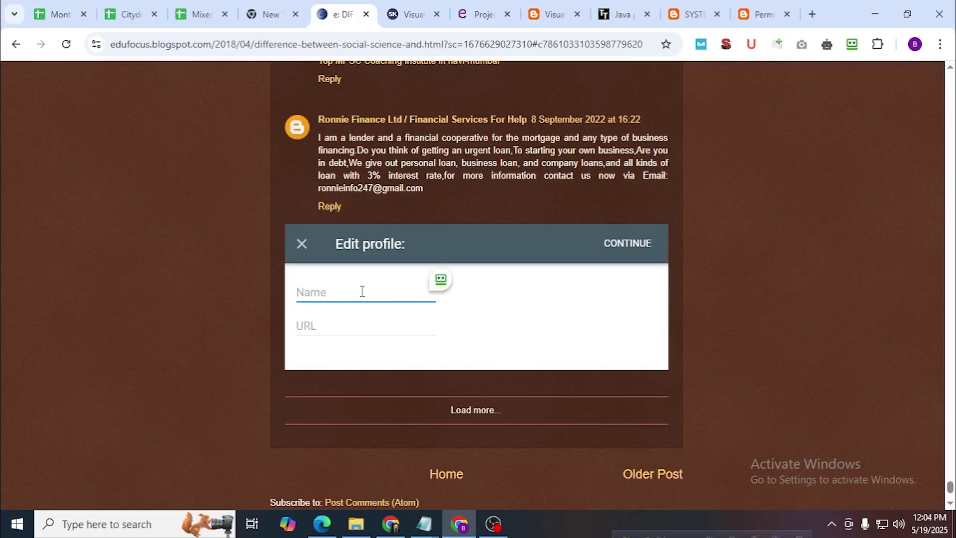
left_click(344, 327)
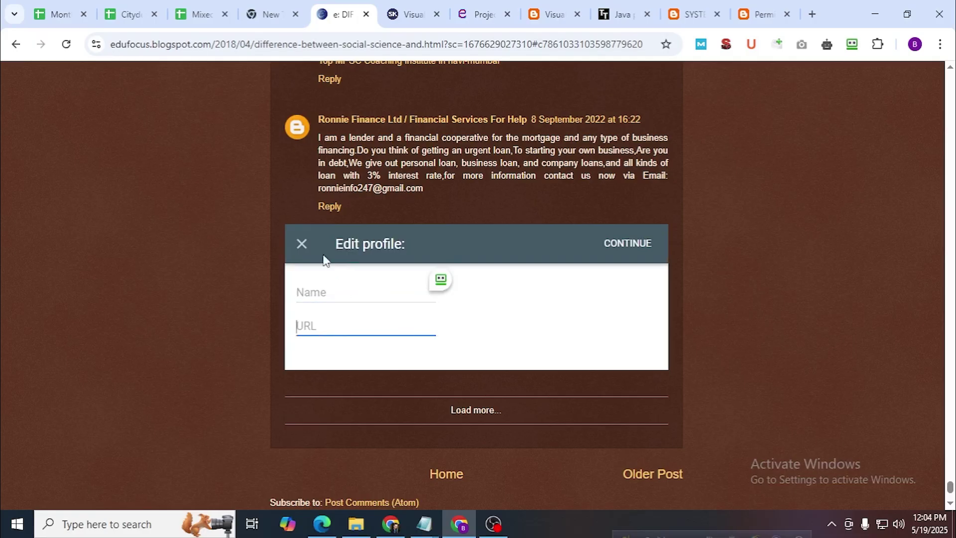
left_click(301, 244)
Choose the Name/URL profile for the comment and set its name to "towing service", copied from the Blog Comment-requirements file in Notepad
left_click(430, 251)
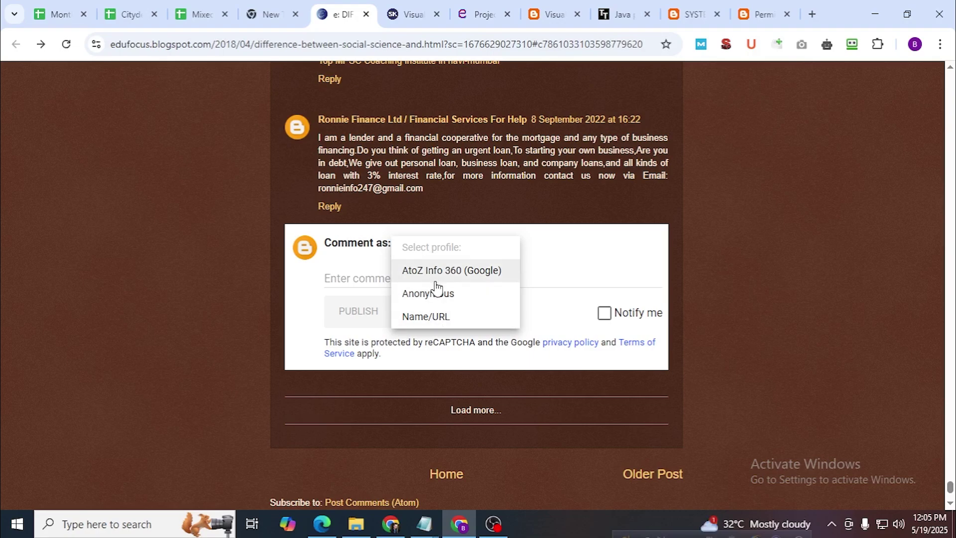
left_click(427, 318)
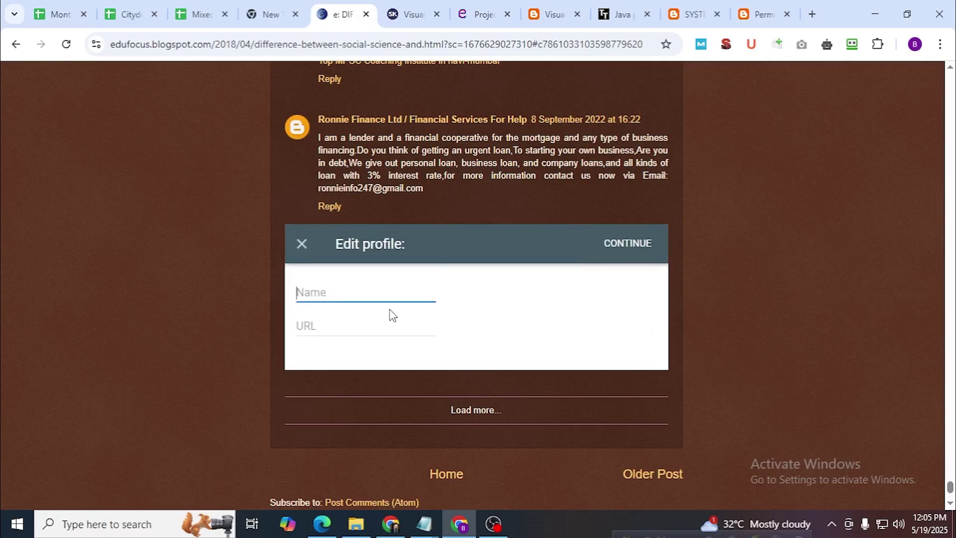
left_click(424, 534)
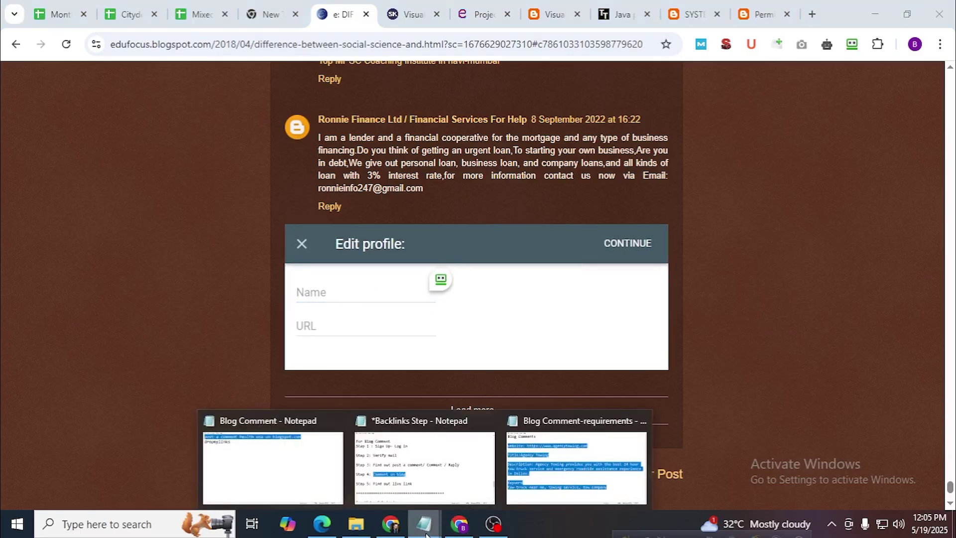
mouse_move(374, 486)
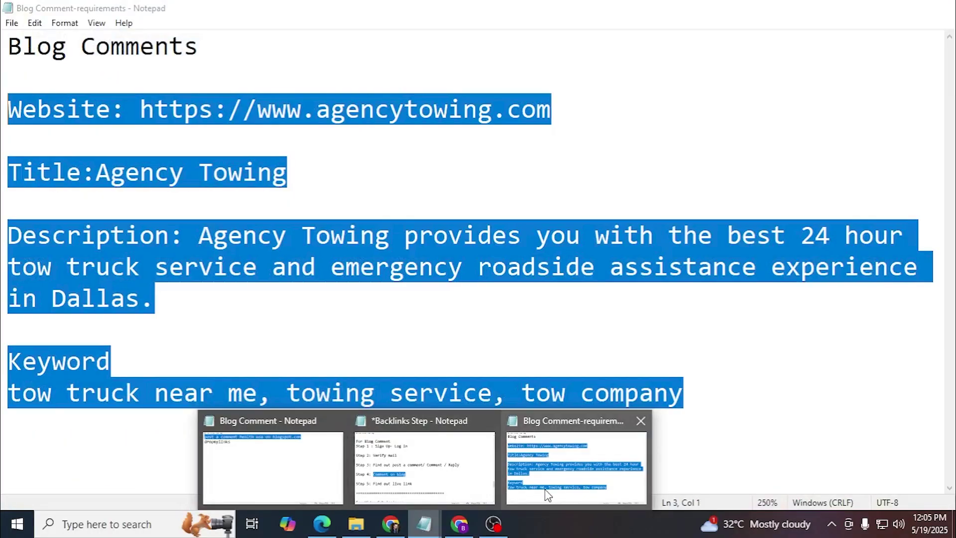
left_click(548, 493)
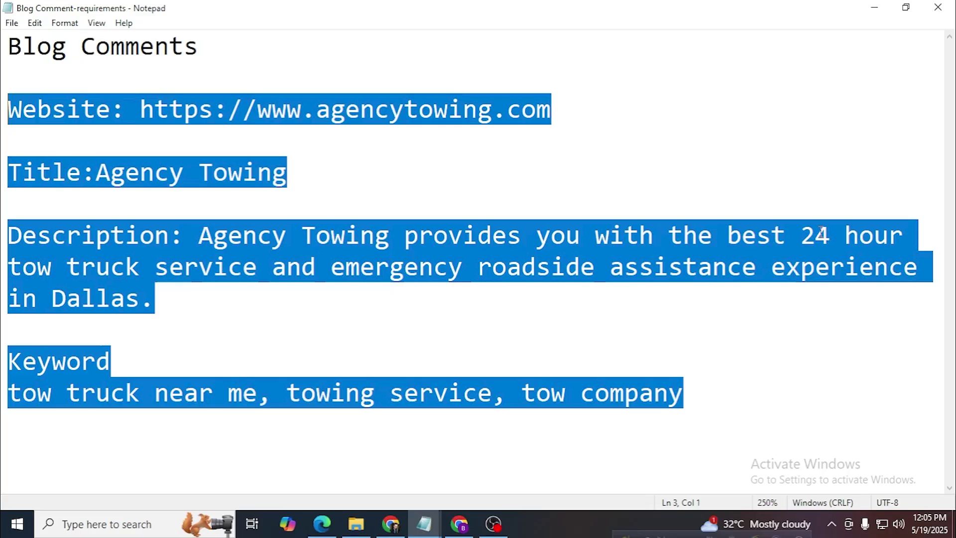
mouse_move(493, 394)
left_mouse_down()
mouse_move(328, 394)
mouse_move(287, 376)
mouse_move(290, 393)
mouse_move(492, 393)
left_mouse_up()
right_click(473, 391)
left_click(506, 222)
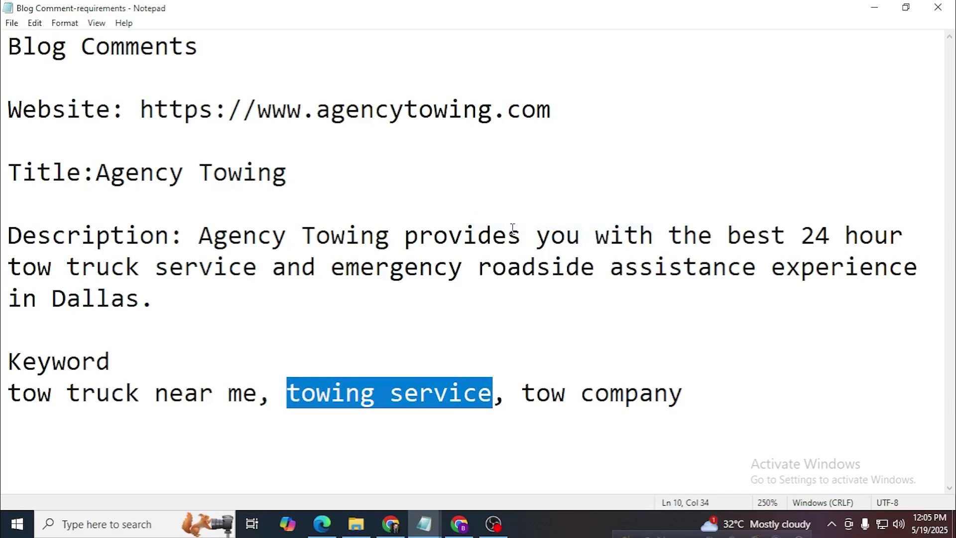
left_click(872, 8)
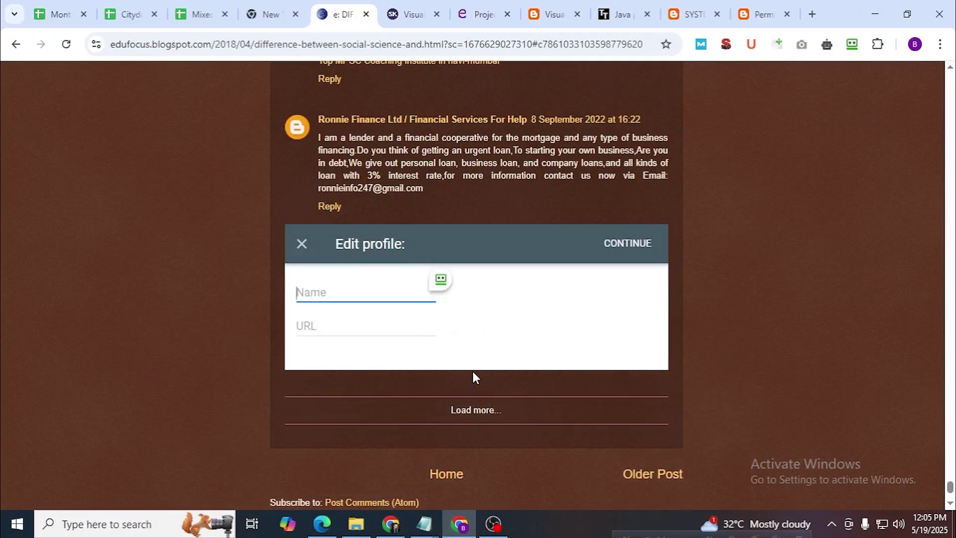
key("ctrl+v")
mouse_move(424, 524)
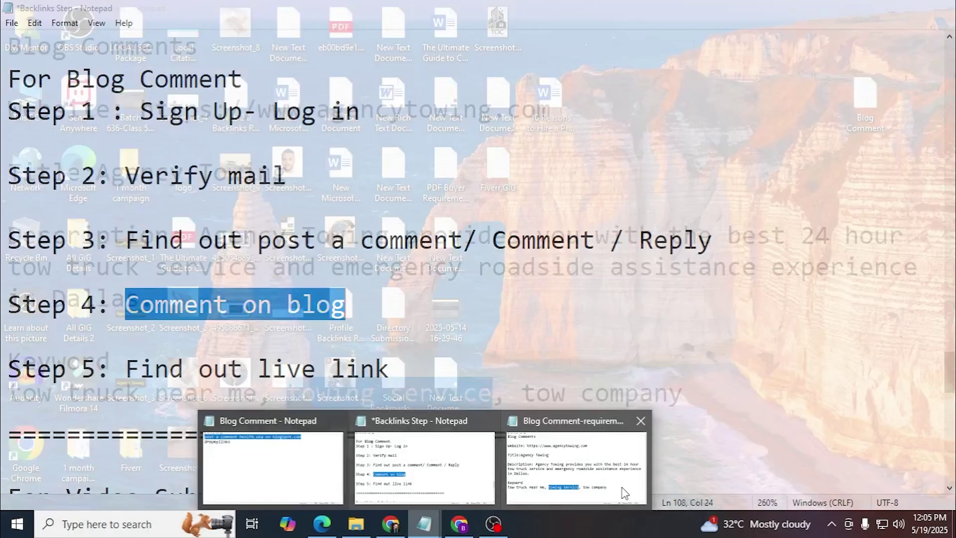
left_click(576, 468)
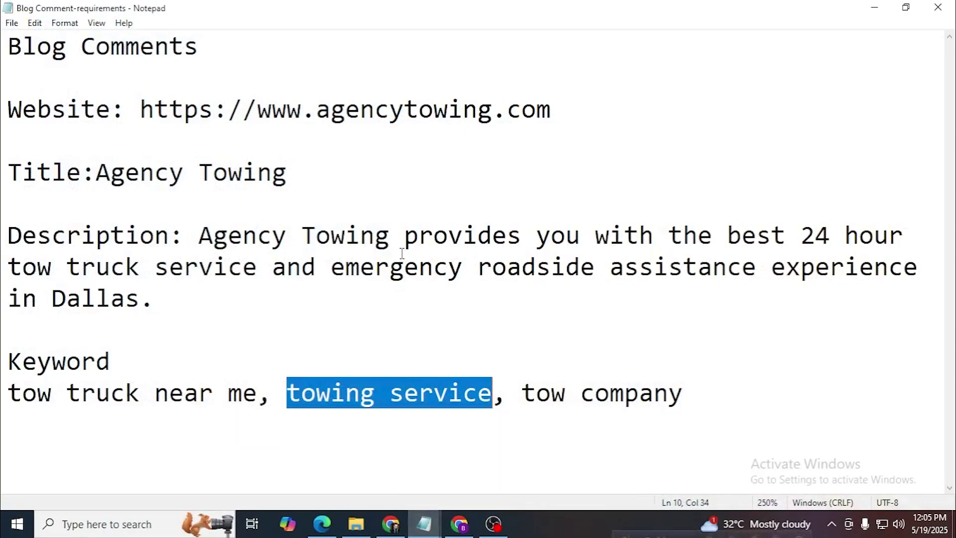
left_click_drag(140, 109, 550, 110)
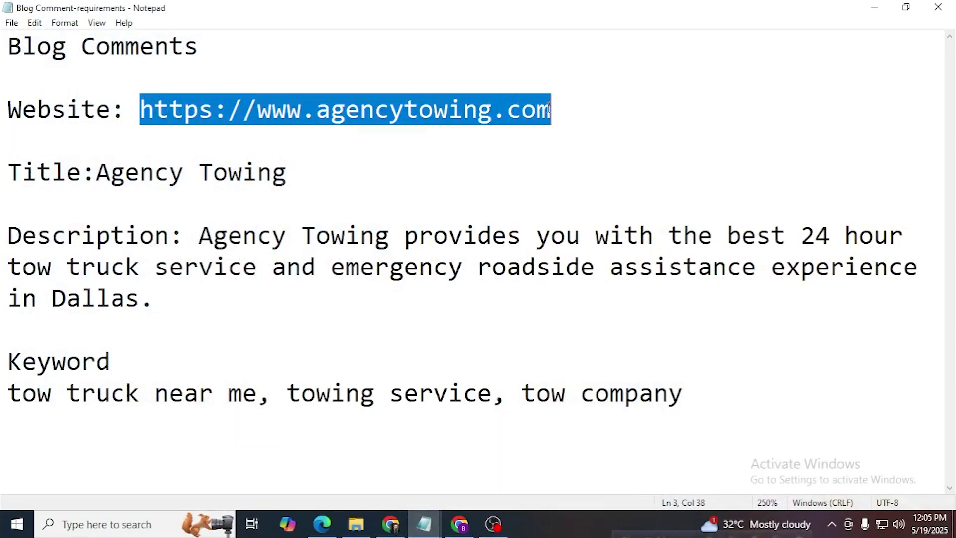
left_click(874, 7)
left_click(331, 332)
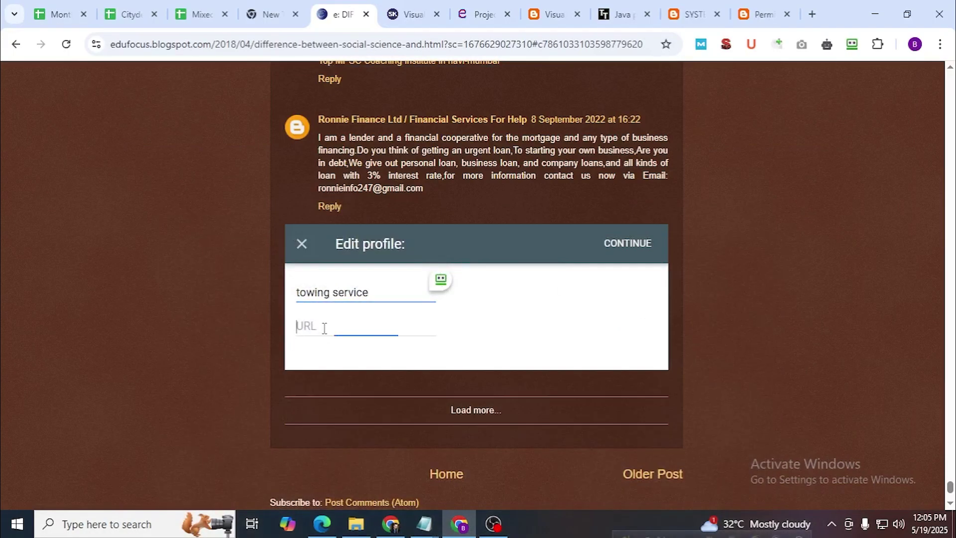
key("ctrl+v")
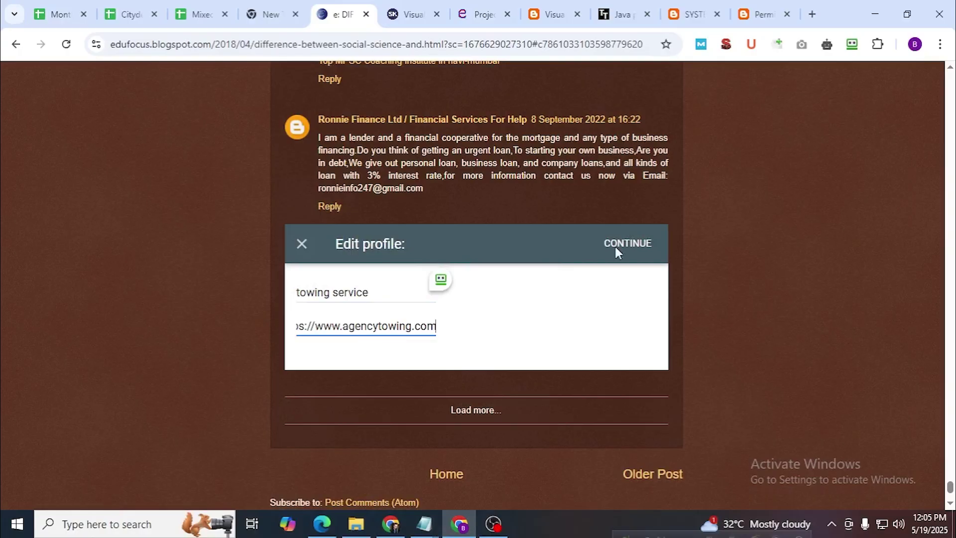
left_click(641, 244)
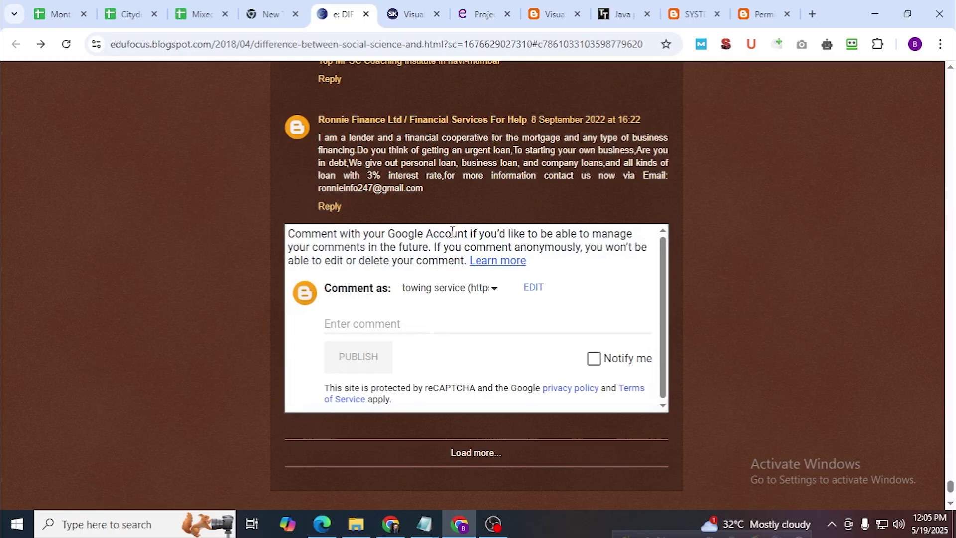
Switch to the Blog Comment-requirements file in Notepad and add the empty anchor tag <a href=""> </a> below the keywords
left_click(419, 323)
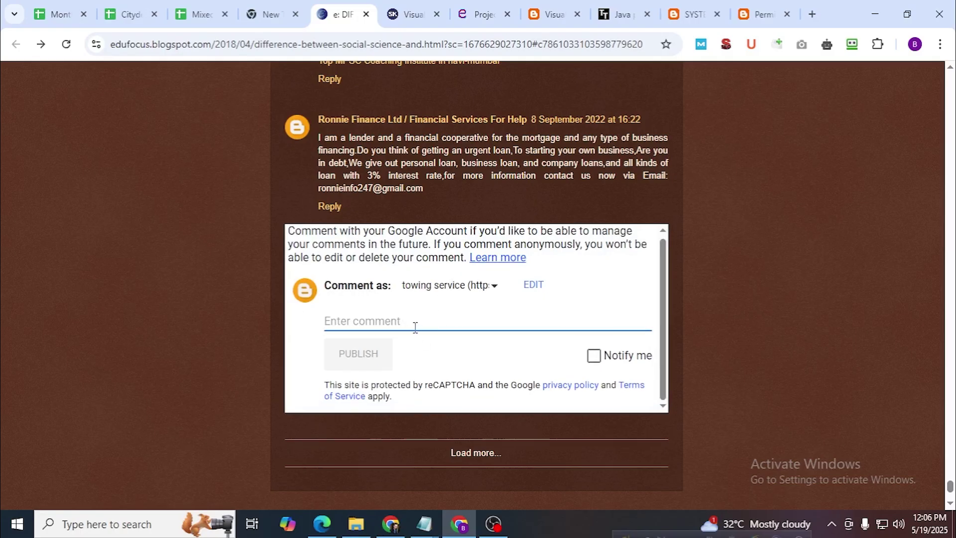
left_click(423, 524)
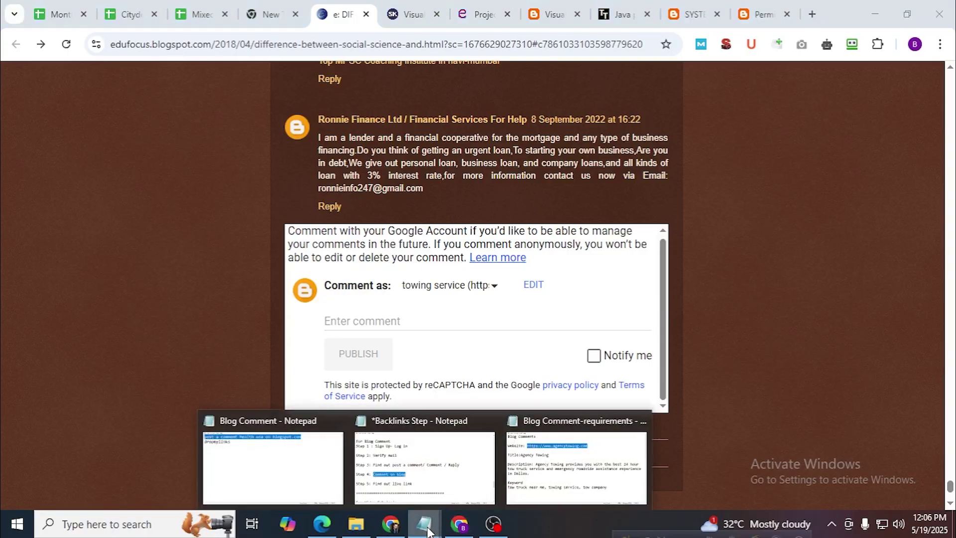
left_click(519, 482)
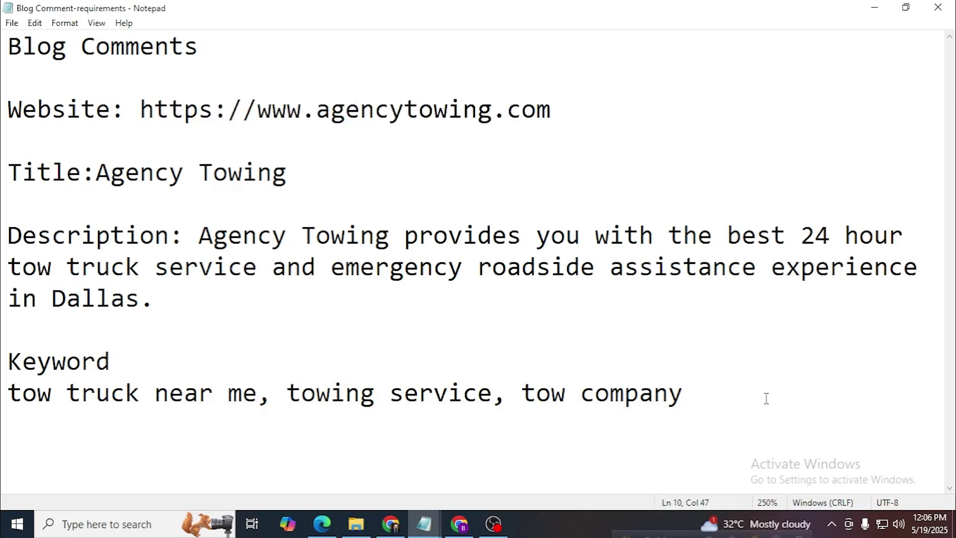
key("Return")
key("Return")
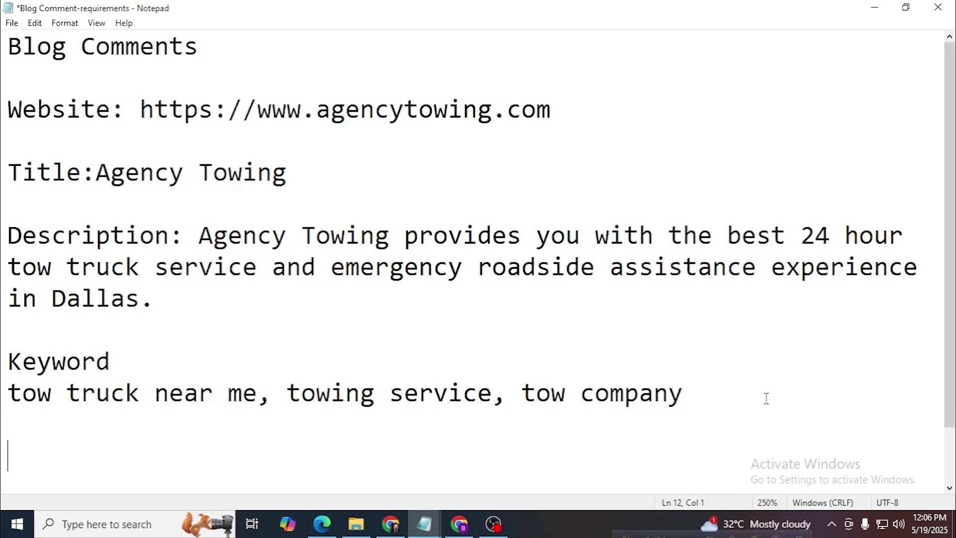
type("<")
key("BackSpace")
type("a href=")
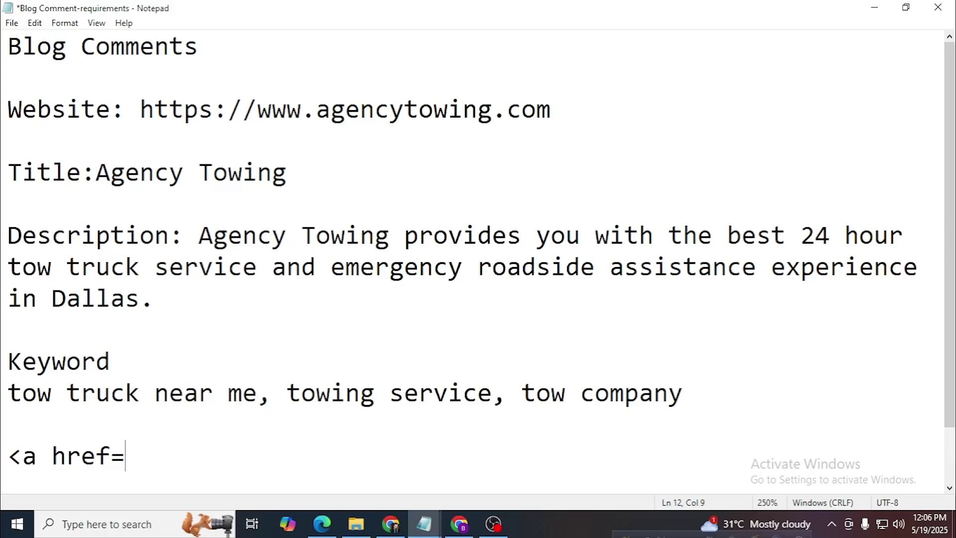
type("\"\"></a")
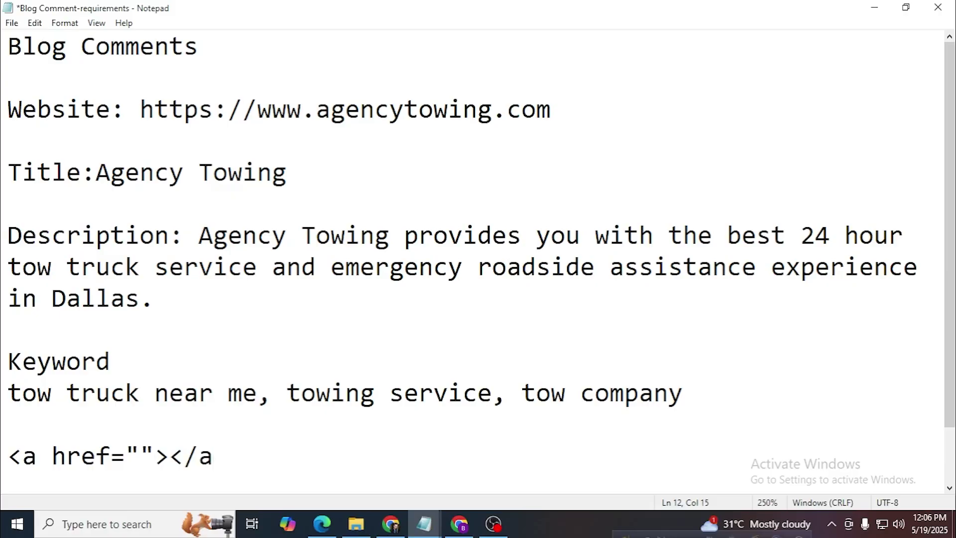
key("BackSpace")
type(">")
key("Left")
key("Left")
key("Left")
Copy the keyword "towing service" from the keyword list into the anchor tag as its link text
left_click_drag(282, 389, 492, 393)
key("ctrl+c")
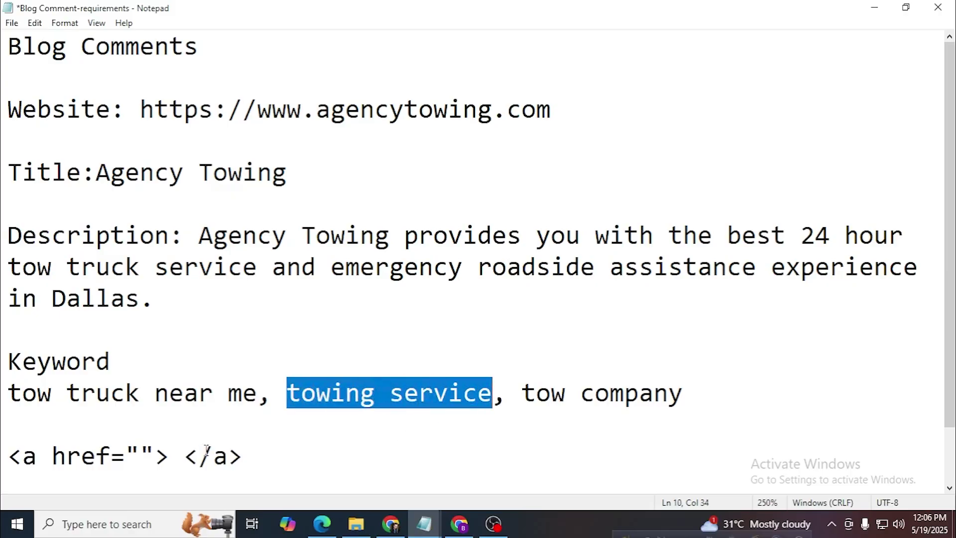
left_click(175, 455)
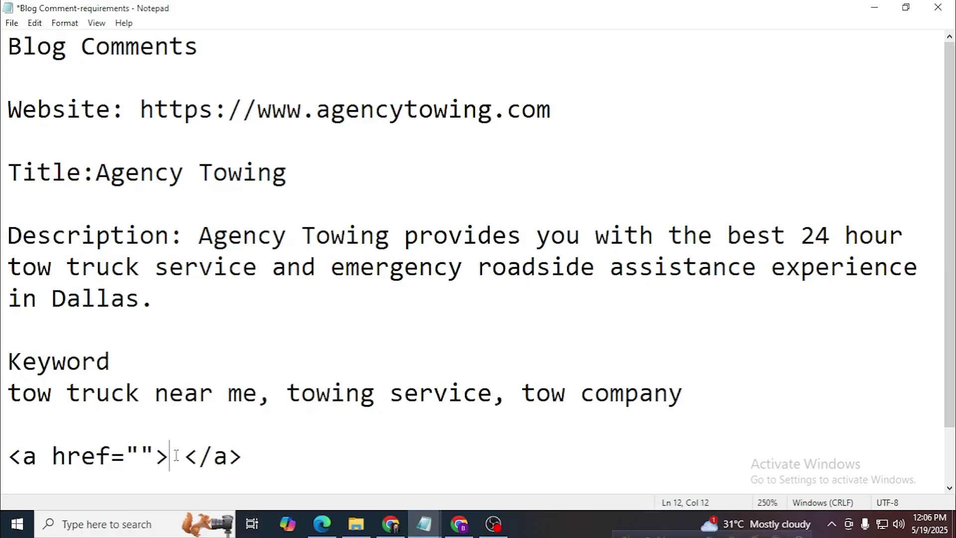
key("ctrl+v")
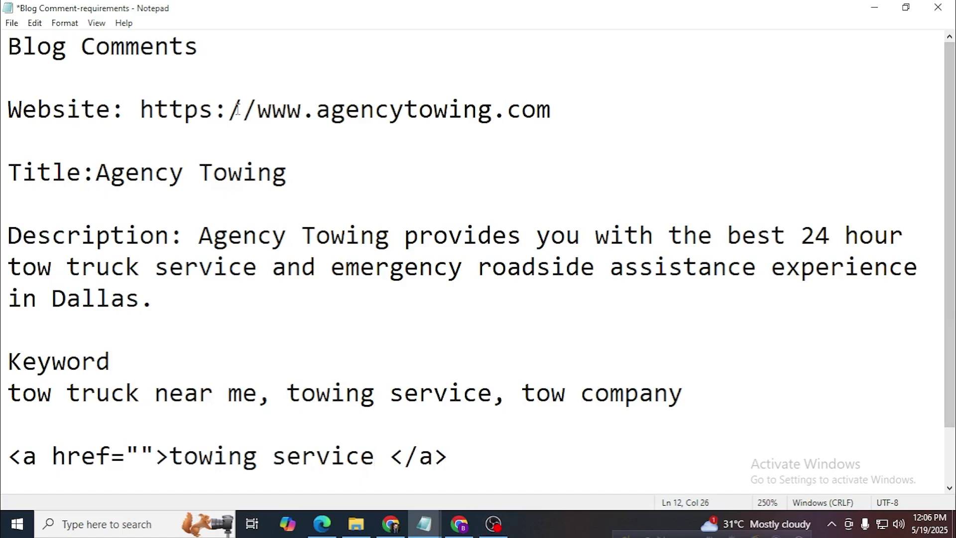
left_click(142, 110)
left_click_drag(143, 110, 648, 120)
key("ctrl+c")
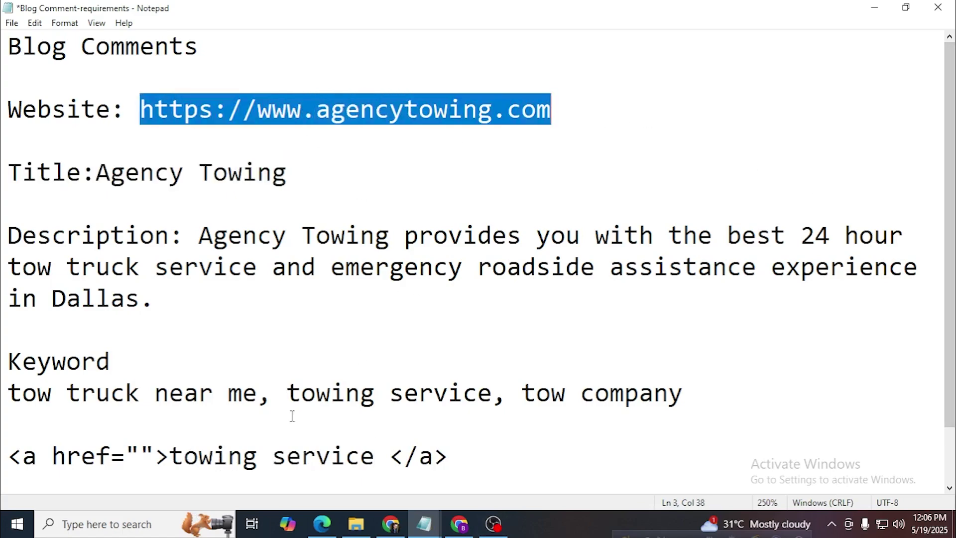
left_click(138, 454)
key("ctrl+v")
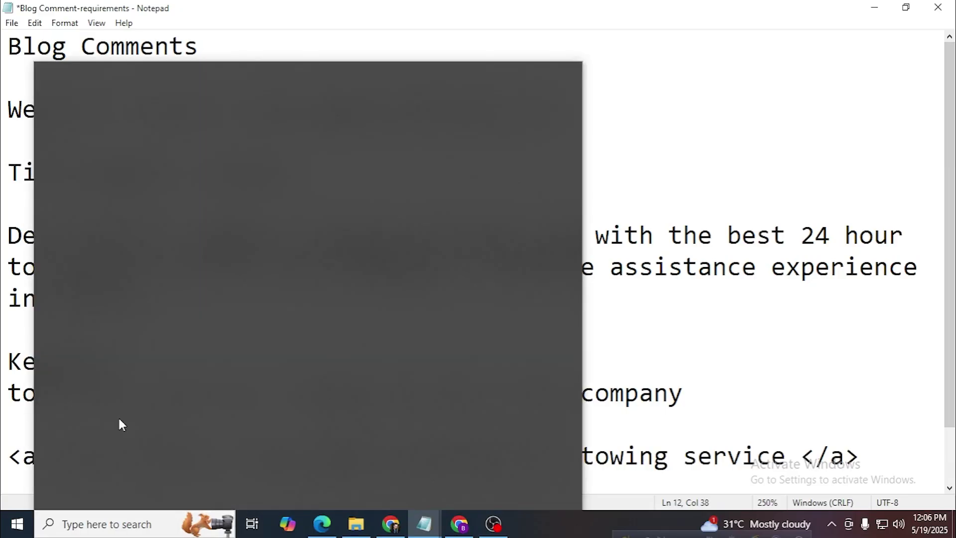
left_click(640, 393)
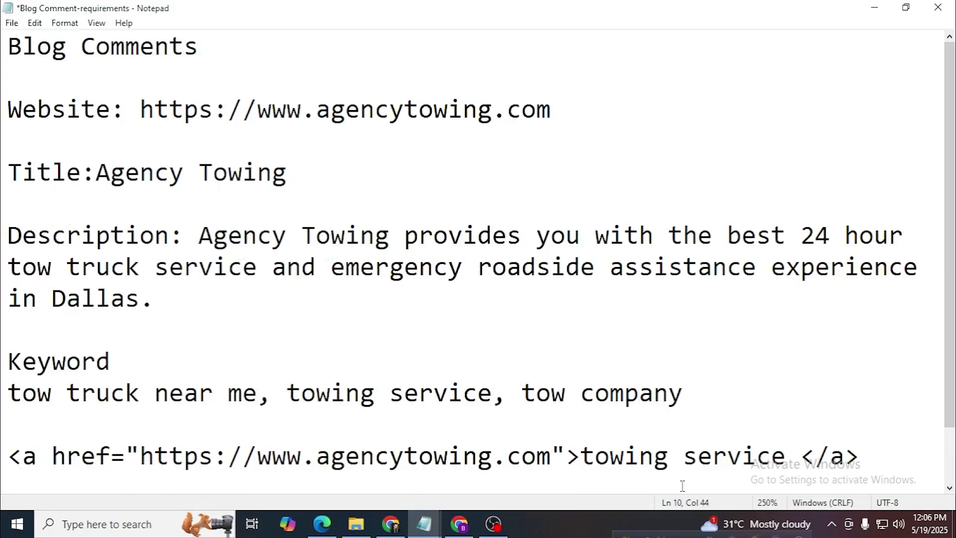
left_click_drag(9, 456, 784, 464)
left_click_drag(154, 457, 591, 406)
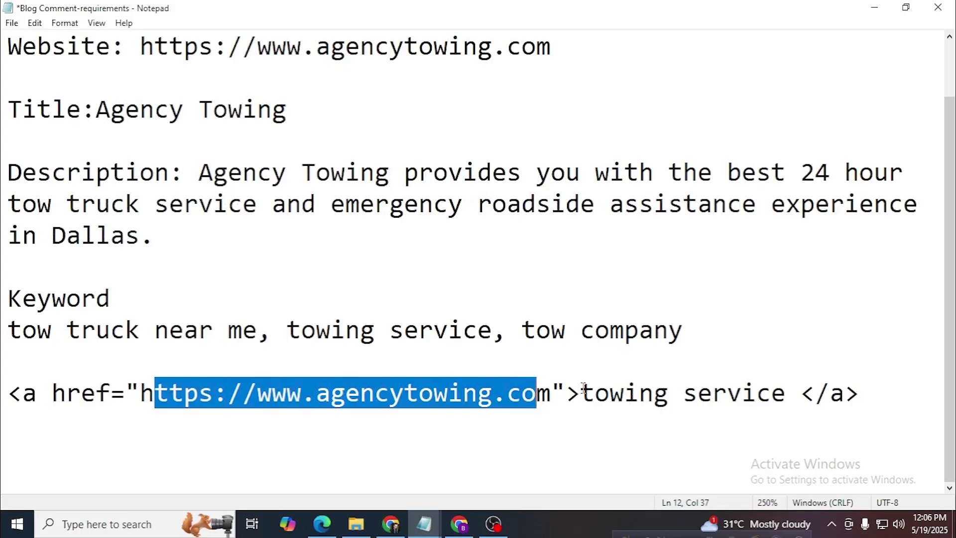
left_click(581, 393)
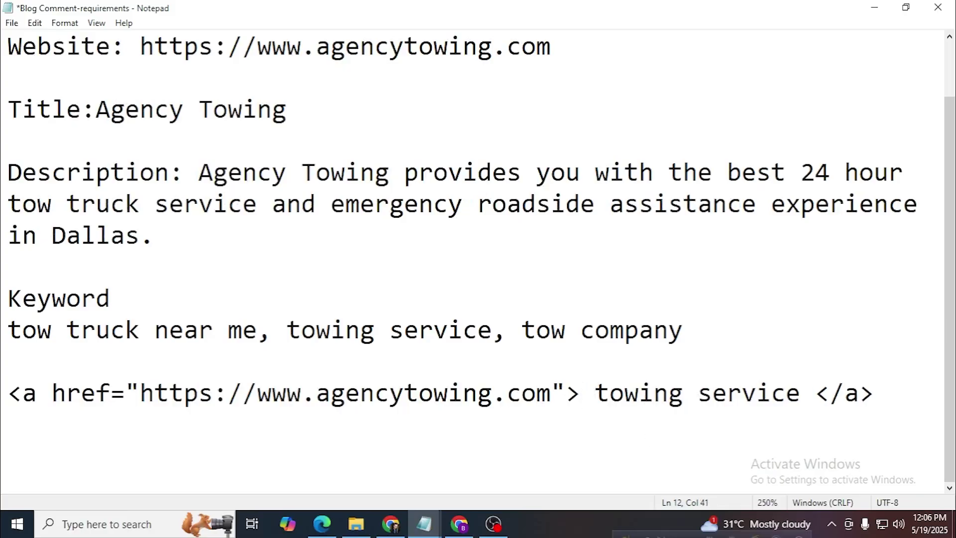
Replace "tow truck service" in the description with a copy of the complete "towing service" anchor tag
left_click_drag(875, 393, 2, 392)
scroll(375, 360, "up", 1)
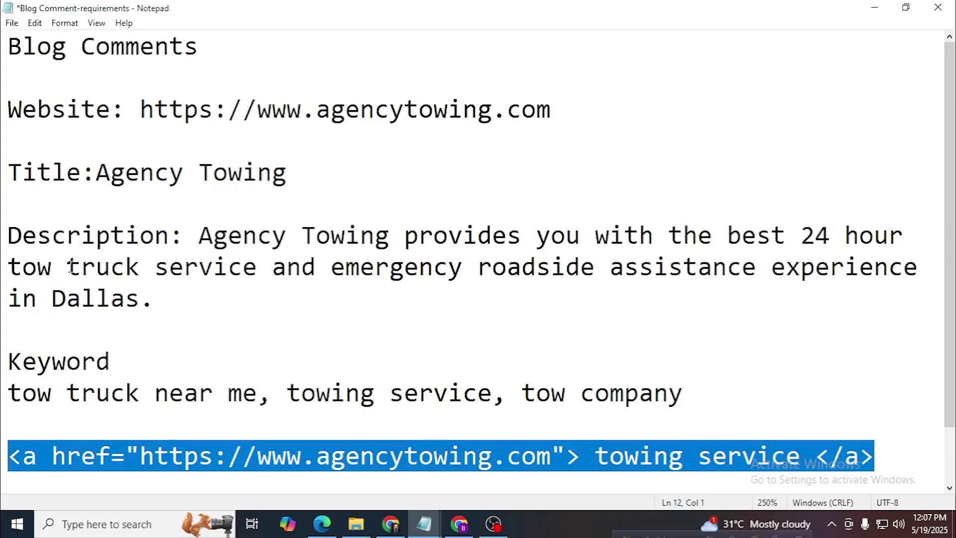
left_click_drag(10, 267, 258, 269)
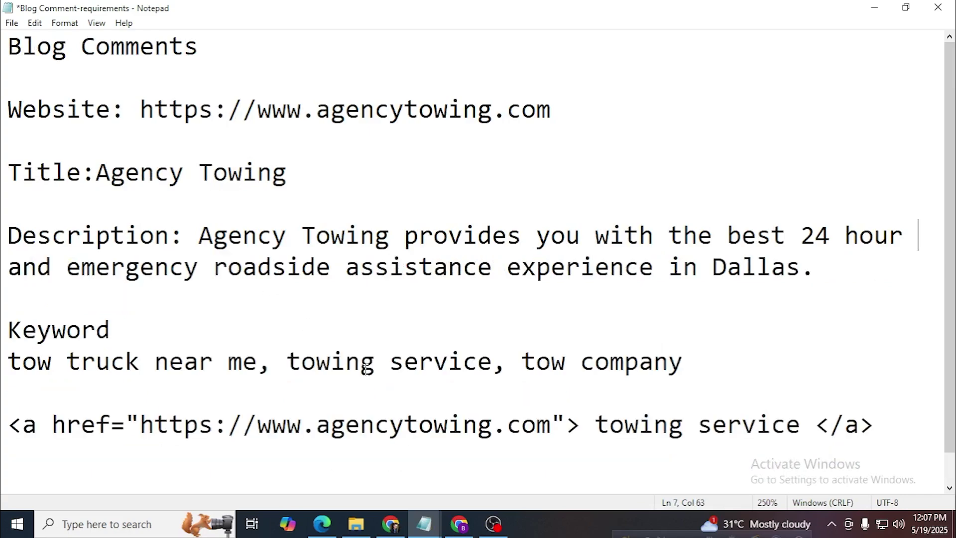
key("ctrl+x")
key("ctrl+v")
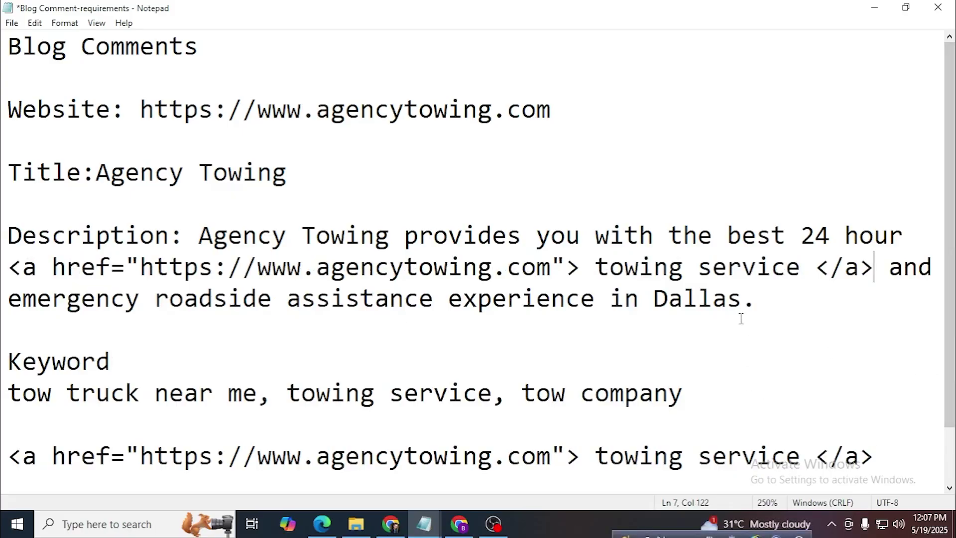
Copy the description text with its embedded link into the edufocus comment form in Chrome and publish the comment
left_click_drag(758, 302, 201, 234)
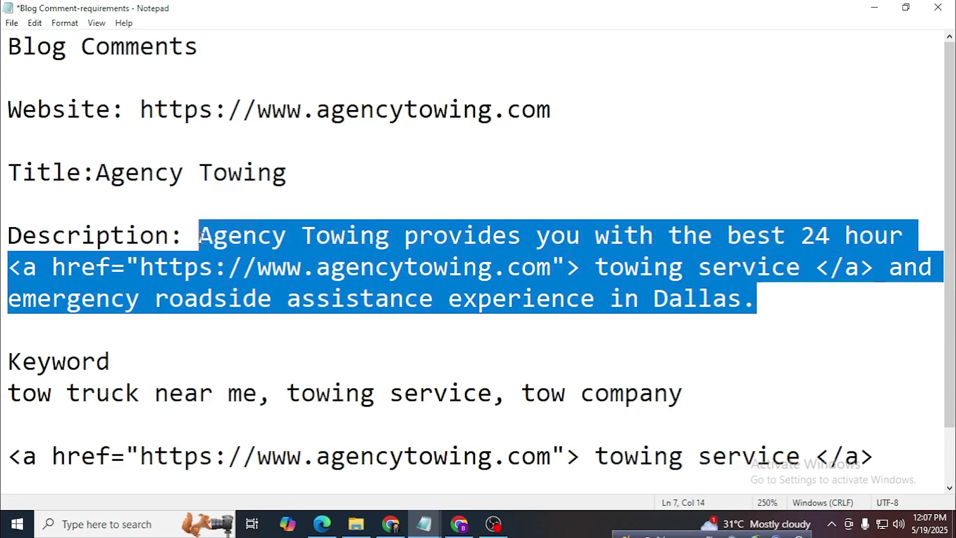
key("ctrl+c")
key("alt+Tab")
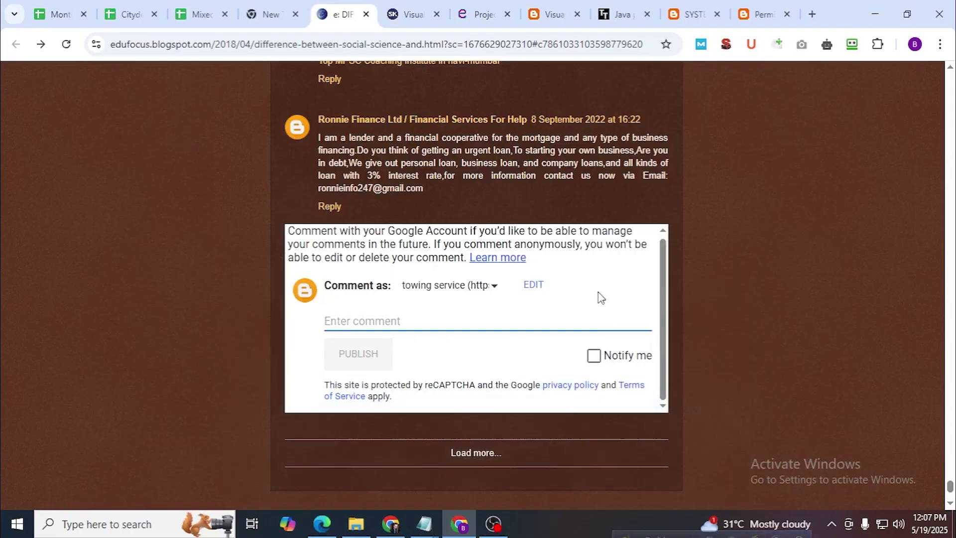
key("ctrl+v")
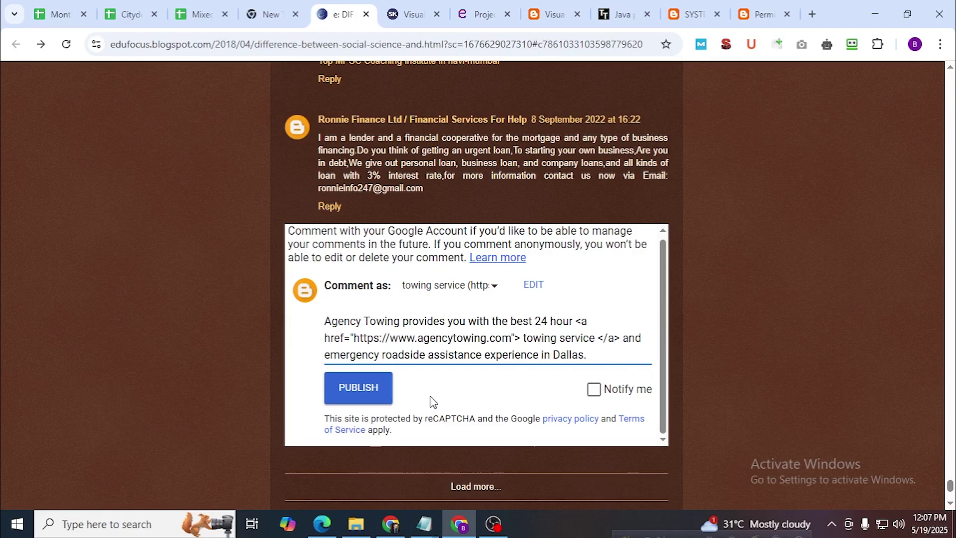
left_click(376, 401)
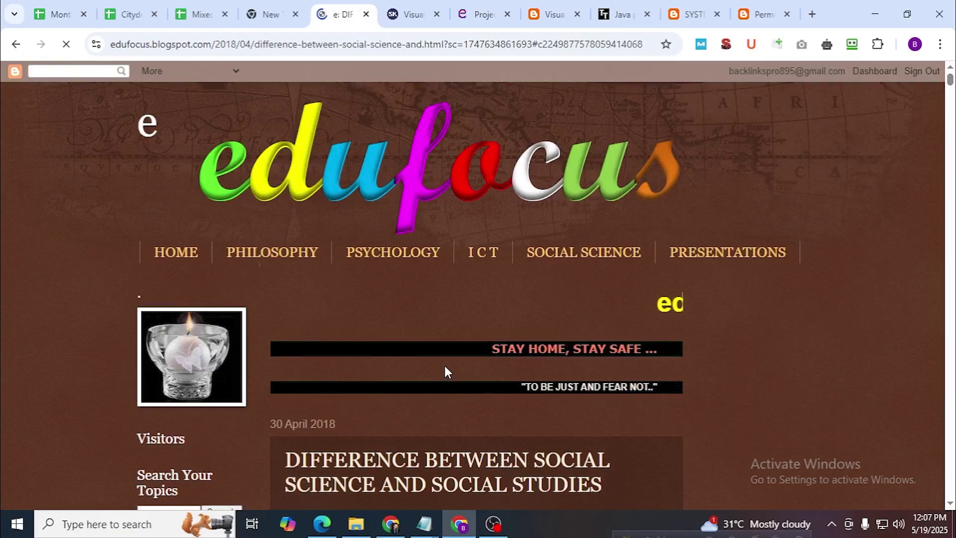
Check the edufocus post's comments for the published comment, searching the page for "tow"
scroll(444, 361, "down", 1)
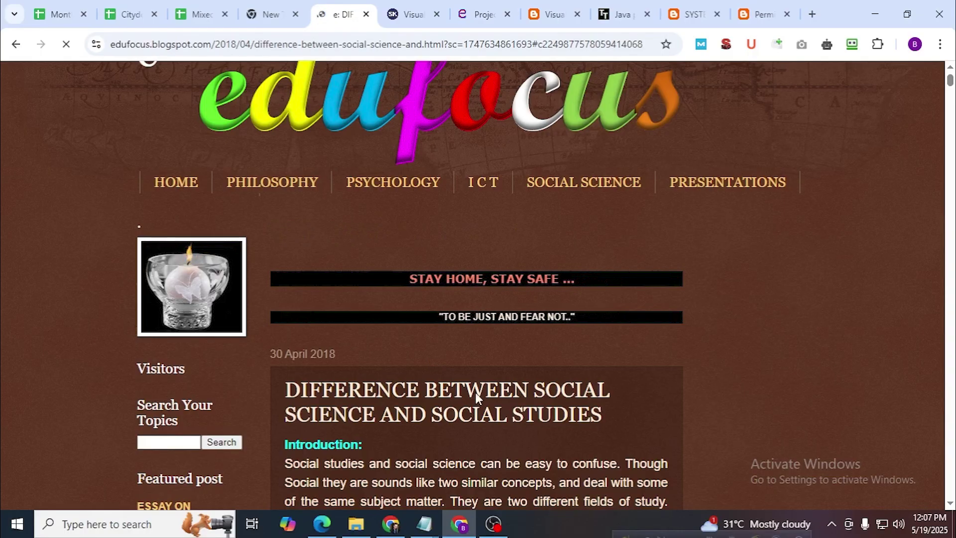
scroll(941, 272, "down", 20)
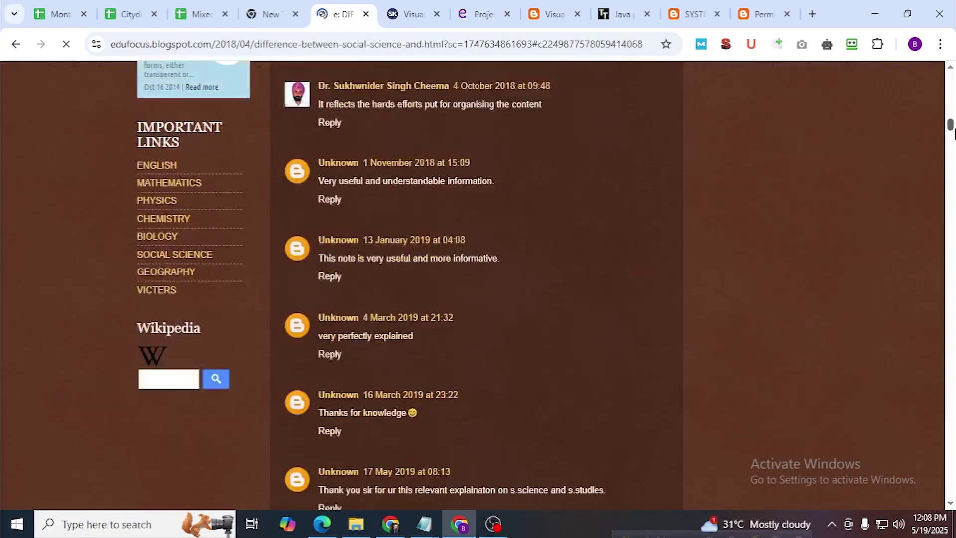
scroll(941, 272, "down", 20)
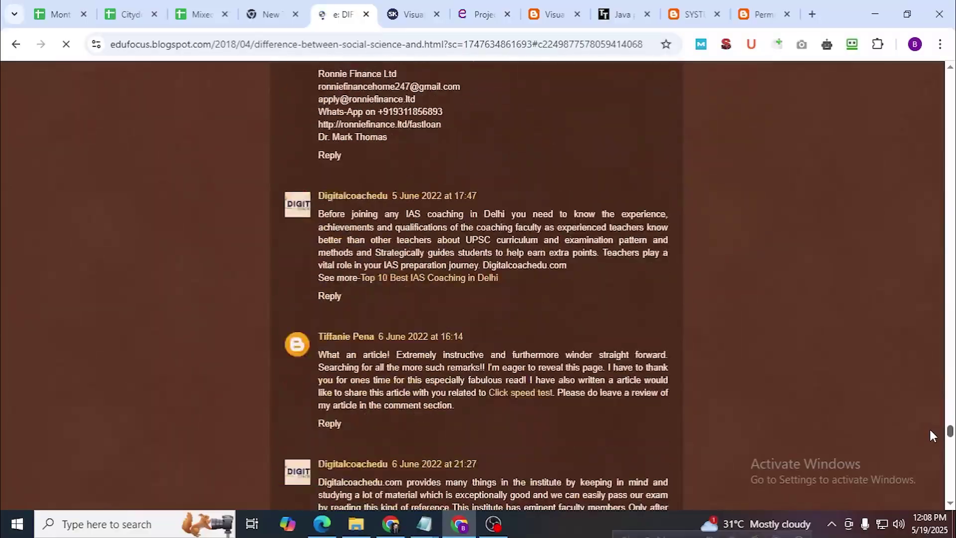
left_click_drag(930, 444, 921, 495)
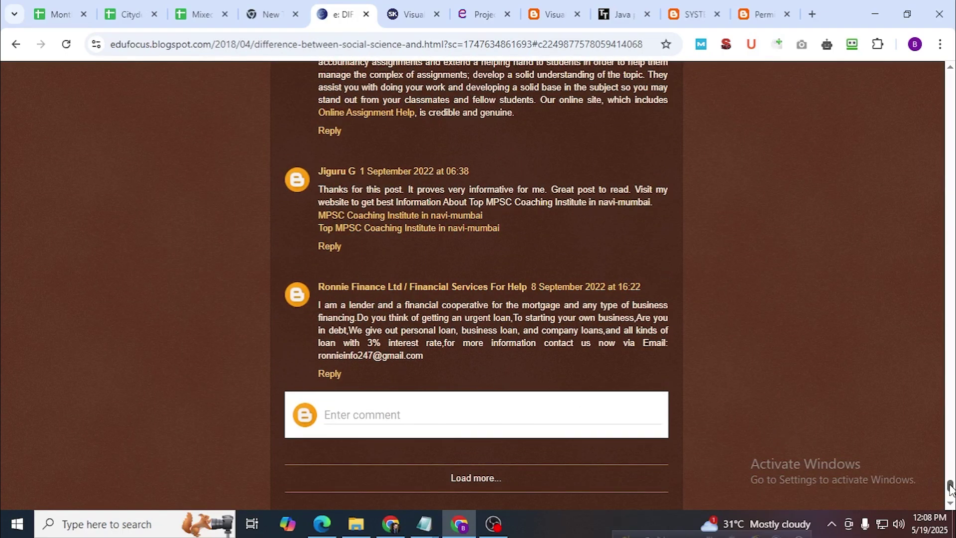
left_click_drag(950, 487, 919, 107)
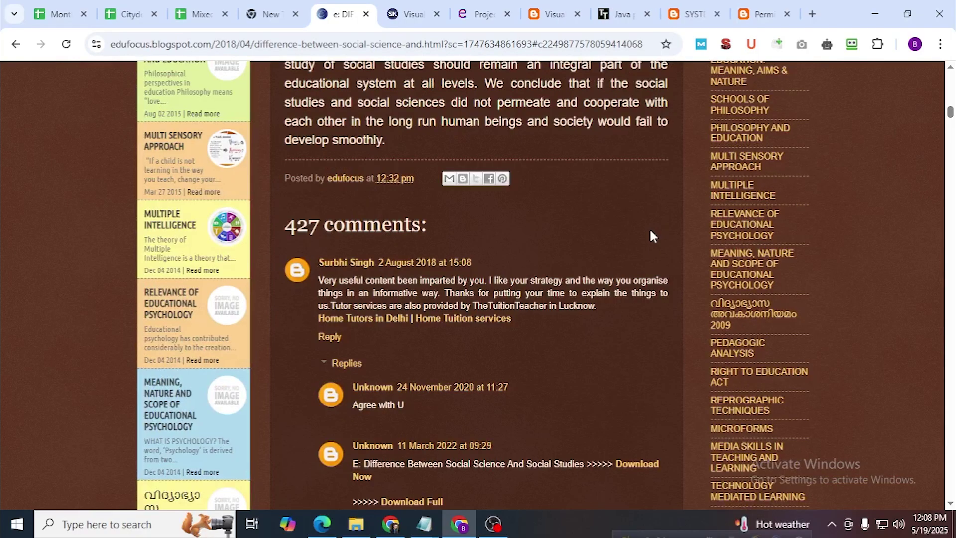
key("ctrl+f")
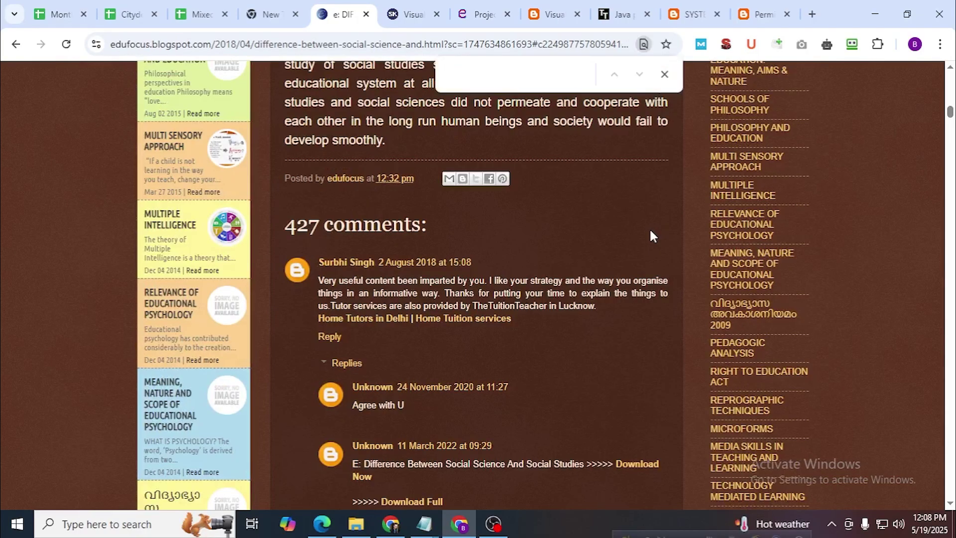
type("tow")
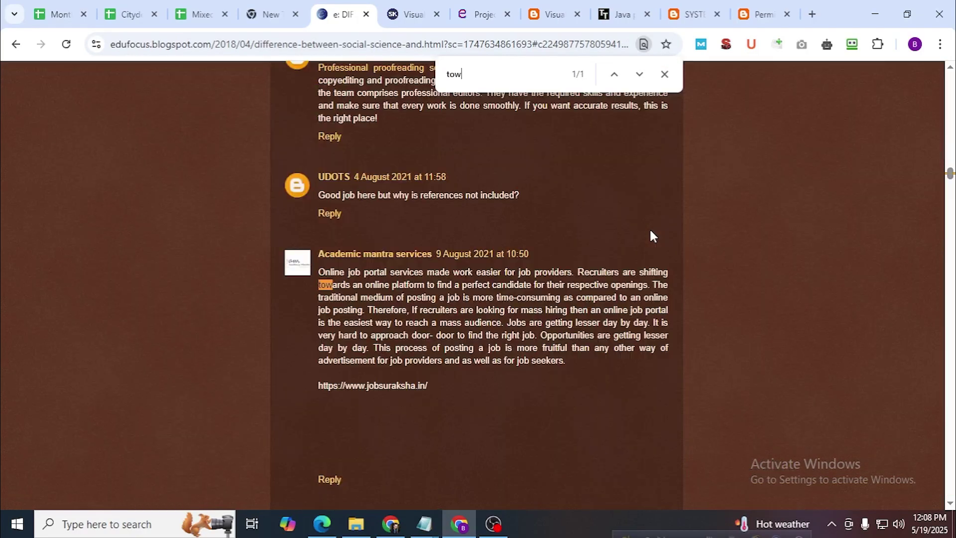
type("i")
key("BackSpace")
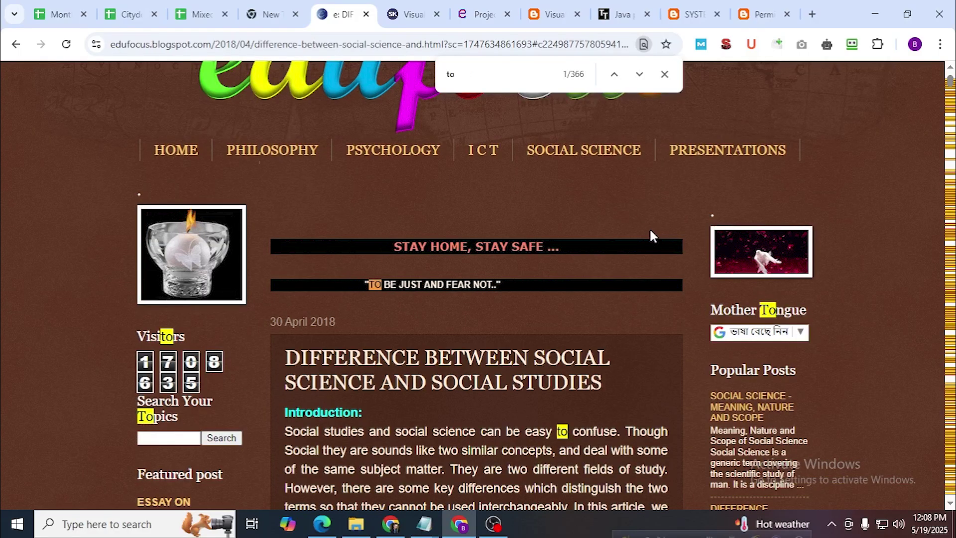
type("w")
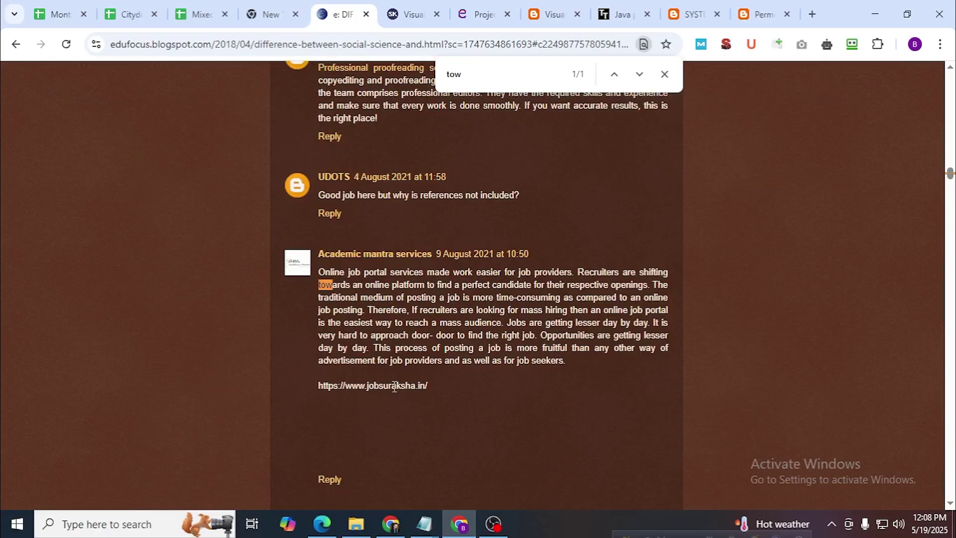
left_click_drag(440, 386, 320, 390)
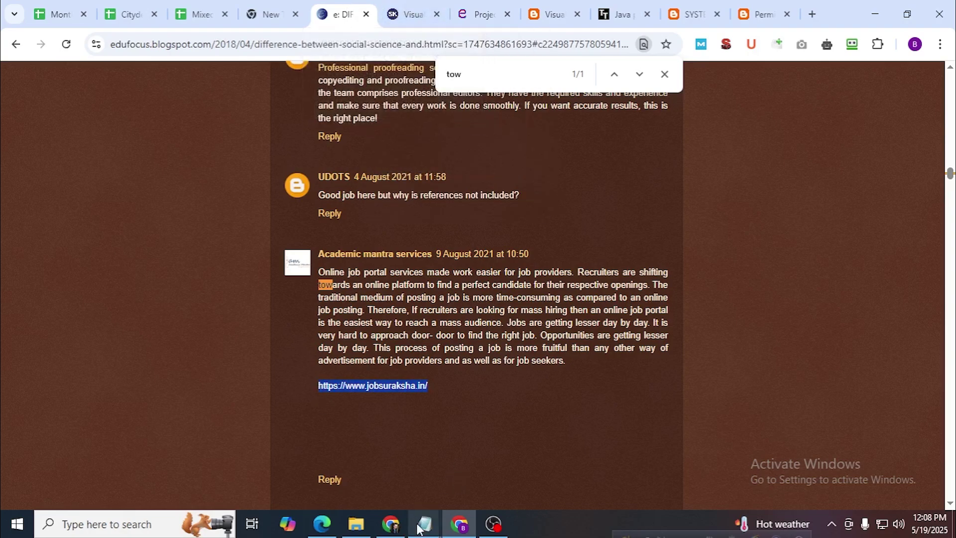
Copy the description with its embedded link again from the Blog Comment-requirements file in Notepad and minimize the file
mouse_move(418, 527)
left_click(546, 493)
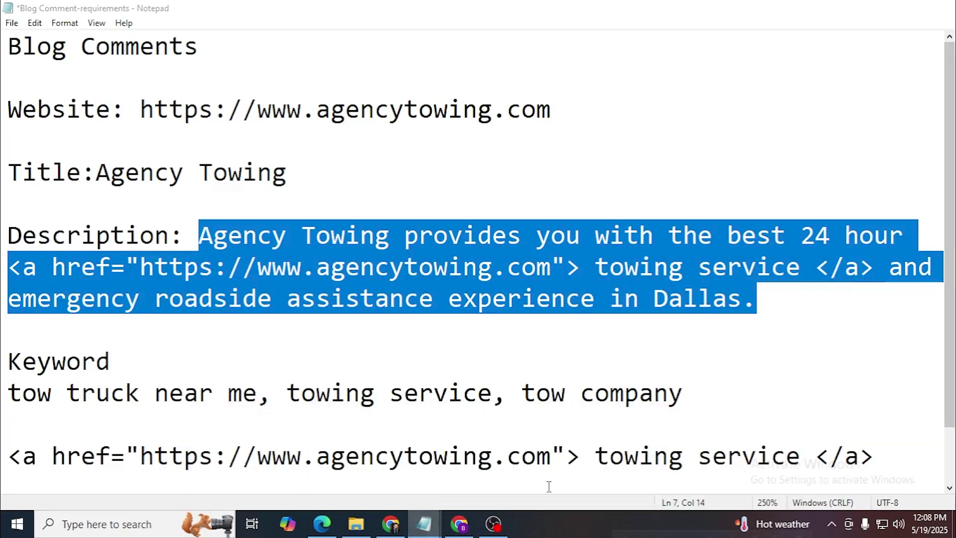
right_click(435, 222)
left_click(468, 271)
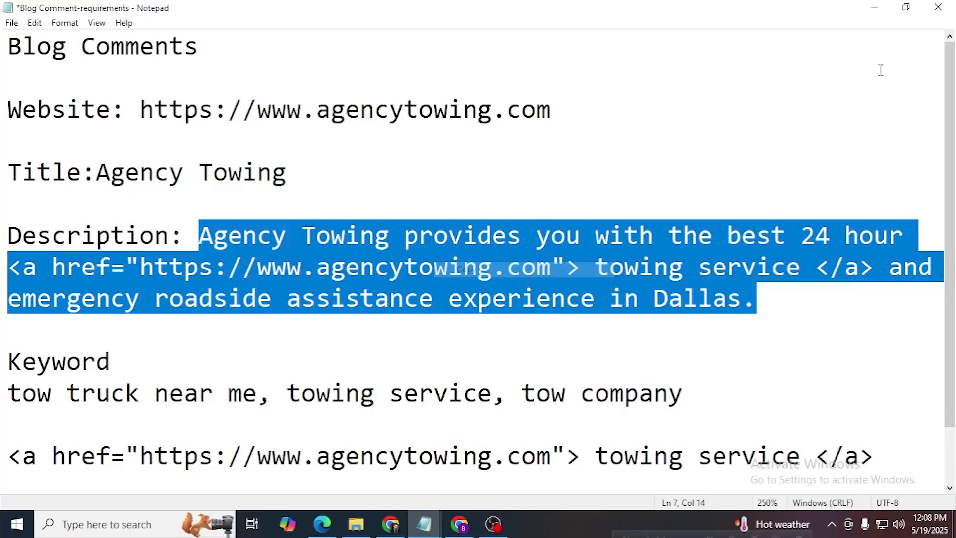
left_click(875, 7)
Switch to the kserialkeys Visual Studio 2012 blog post and go to the comment form below its existing comments
left_click(425, 18)
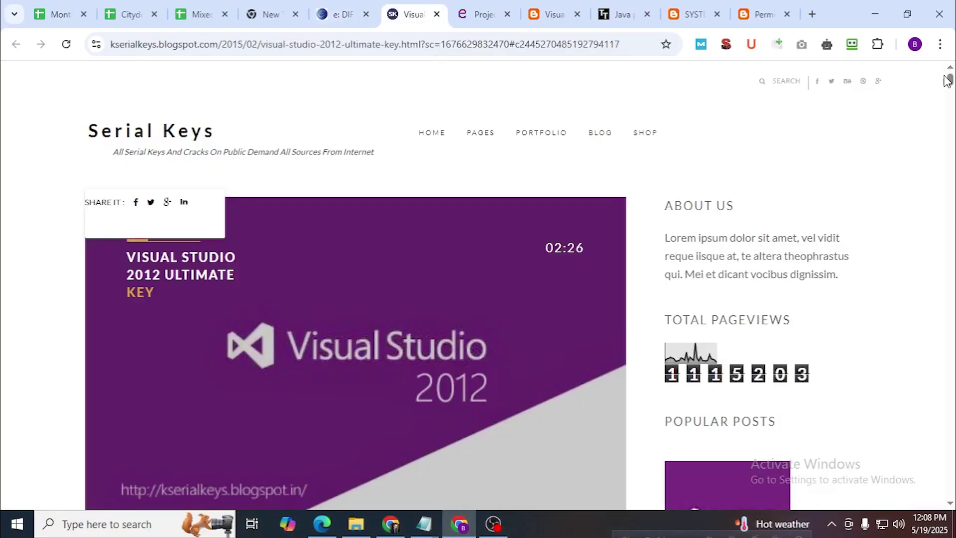
left_click_drag(950, 80, 916, 476)
scroll(913, 474, "down", 10)
scroll(670, 408, "up", 3)
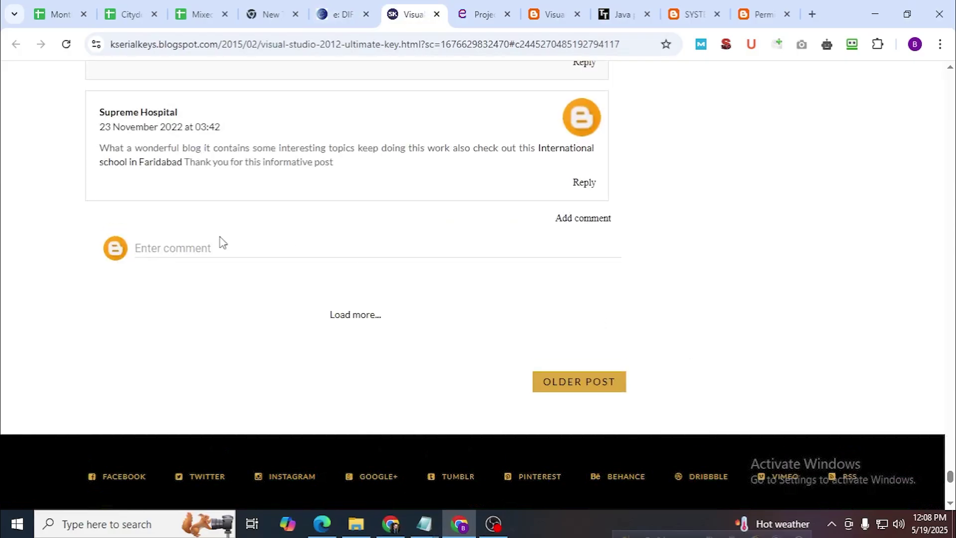
Publish the copied towing description with its embedded link as a comment on the kserialkeys post under the Google profile, and browse the comments for it
left_click(209, 248)
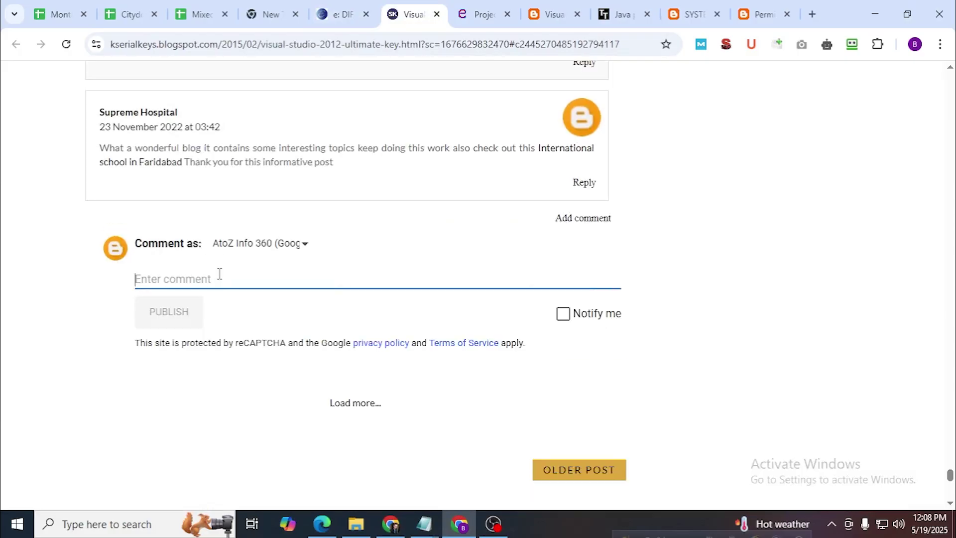
left_click(239, 246)
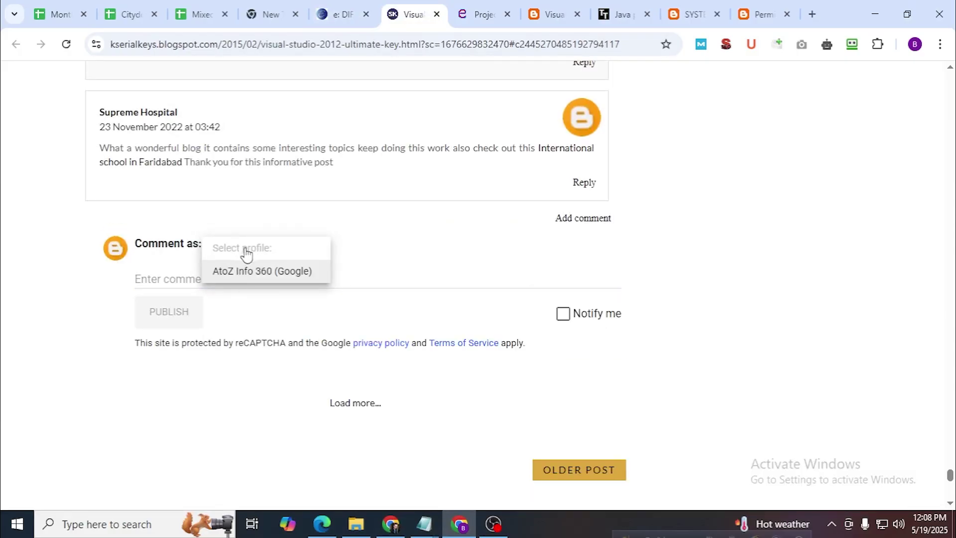
left_click(187, 273)
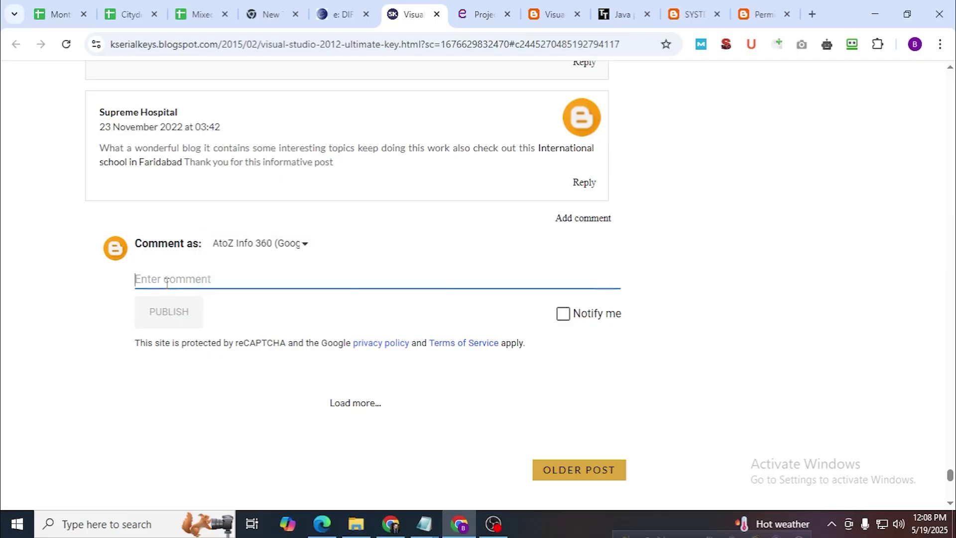
key("ctrl+v")
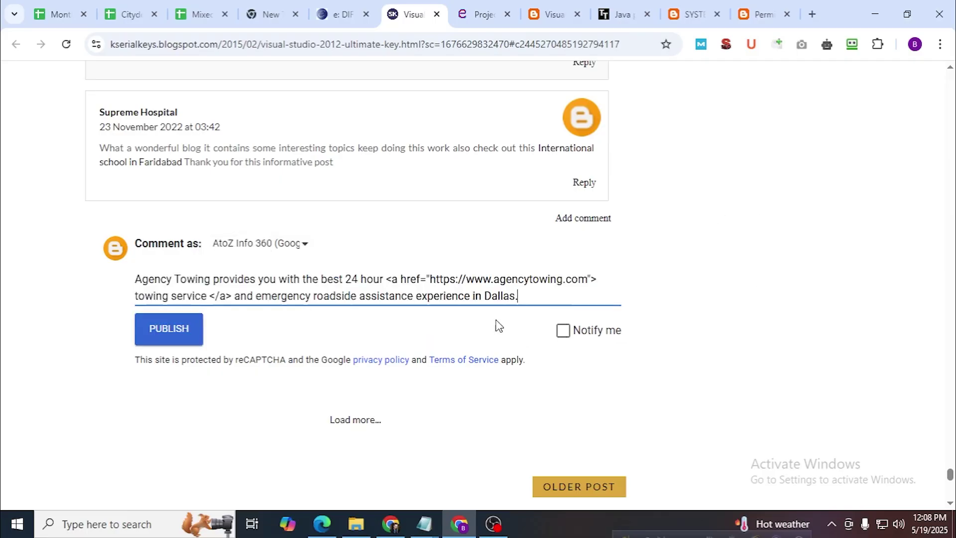
left_click(185, 334)
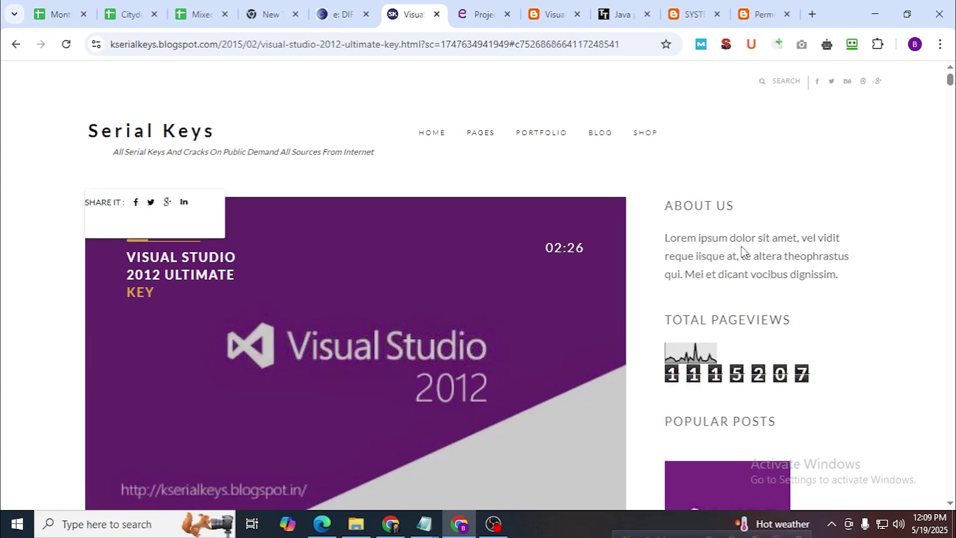
left_click_drag(950, 78, 940, 479)
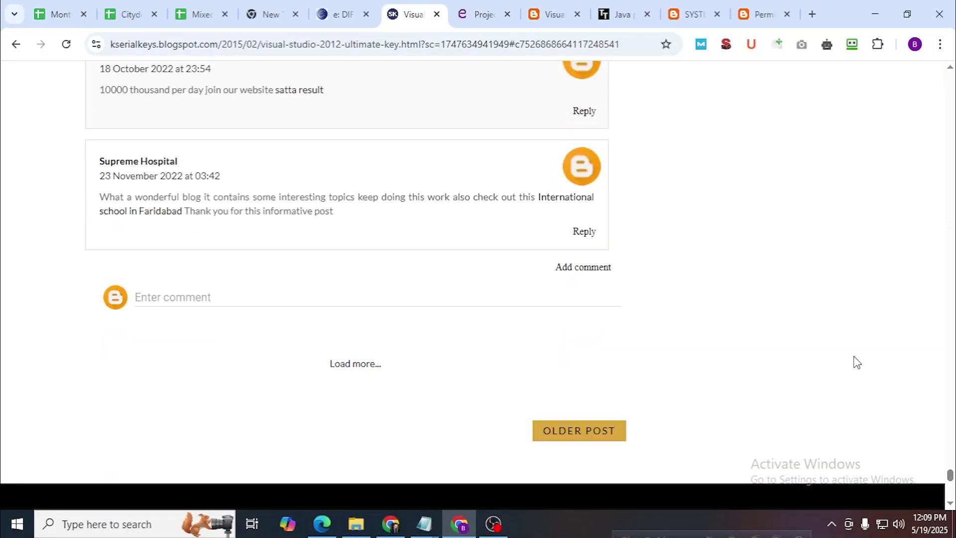
scroll(884, 362, "up", 1)
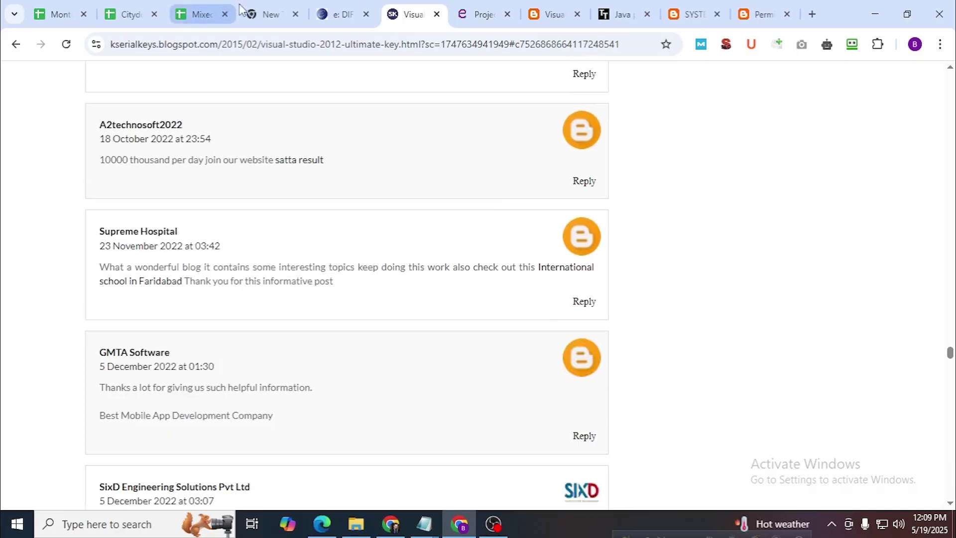
Return to the edufocus post, load all remaining comments down to the published towing service comment, and close the page search
key("ctrl+shift+Tab")
scroll(538, 410, "down", 15)
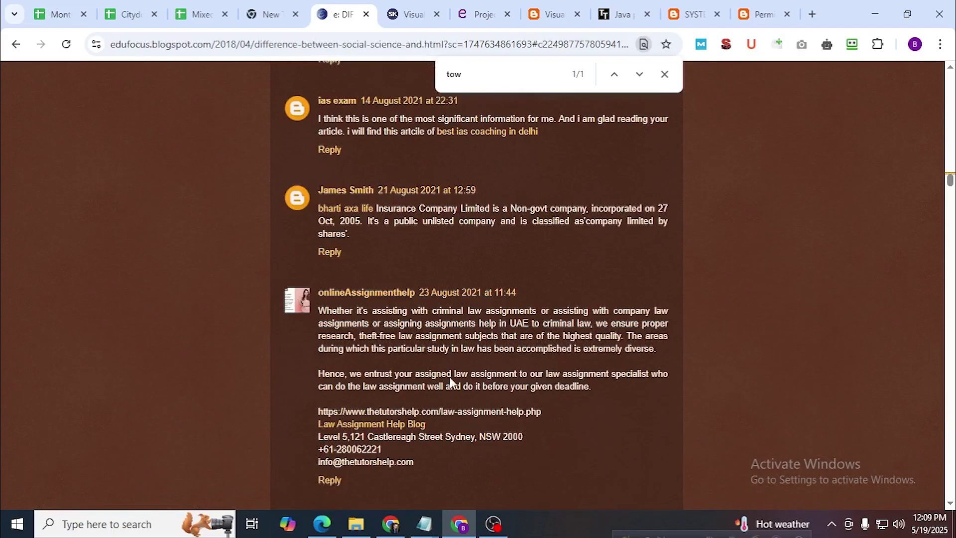
left_click_drag(950, 194, 950, 487)
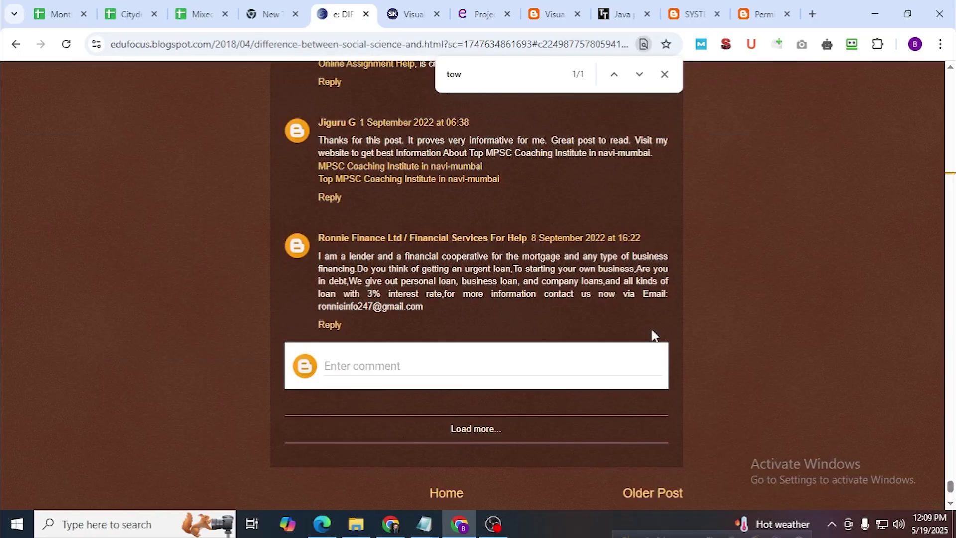
scroll(651, 325, "down", 1)
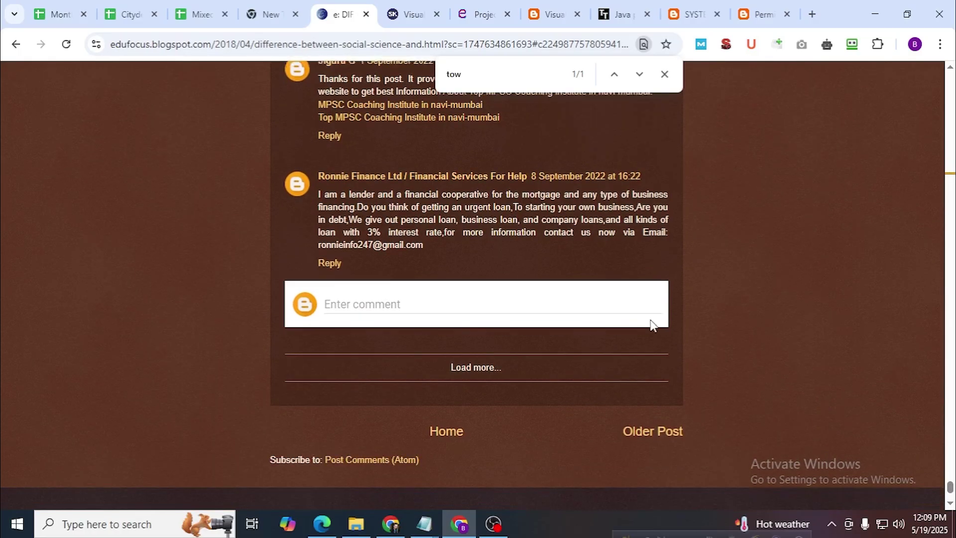
left_click(482, 360)
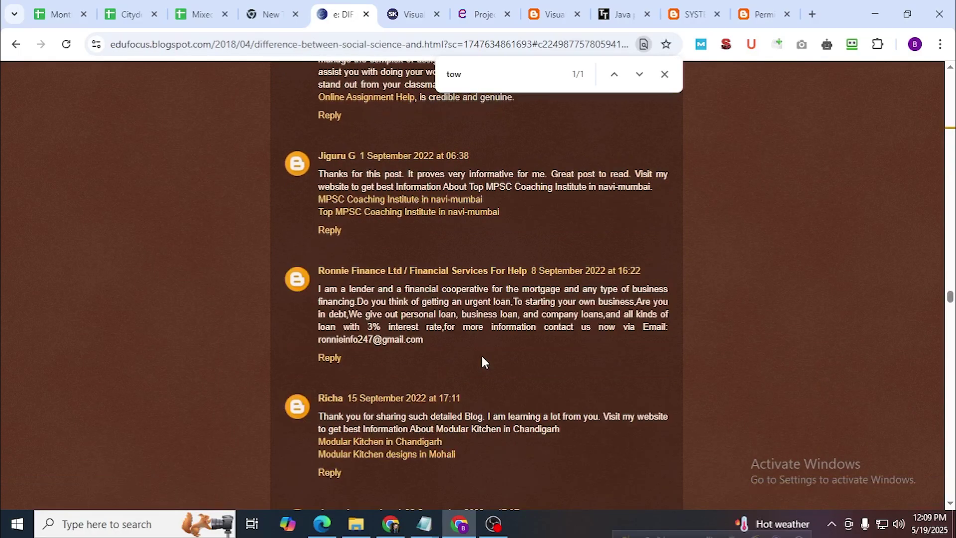
scroll(481, 357, "down", 10)
scroll(613, 349, "down", 8)
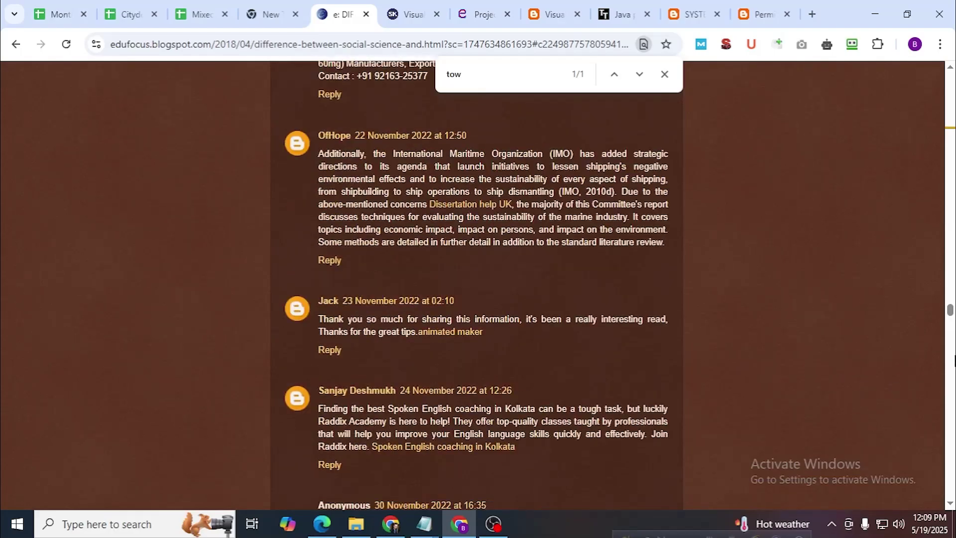
left_click_drag(950, 312, 950, 489)
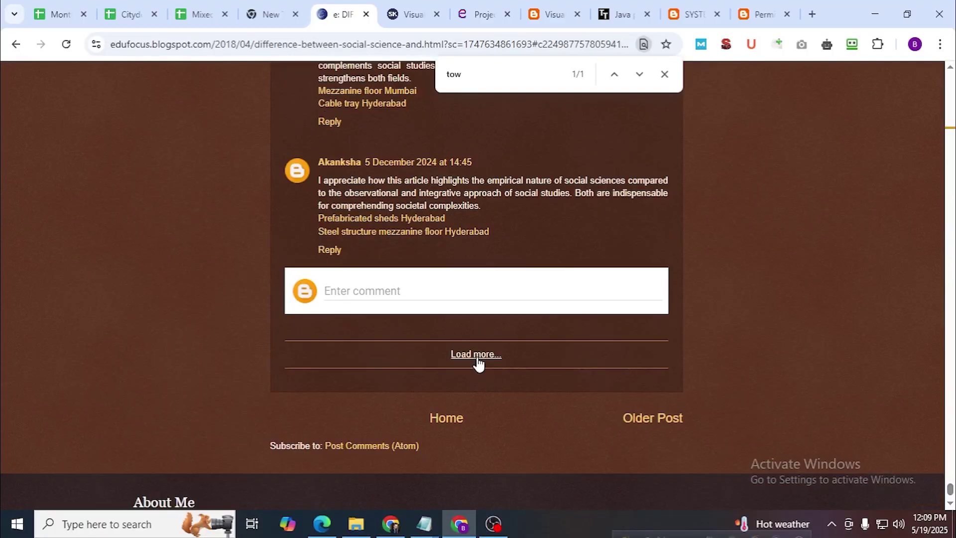
left_click(476, 354)
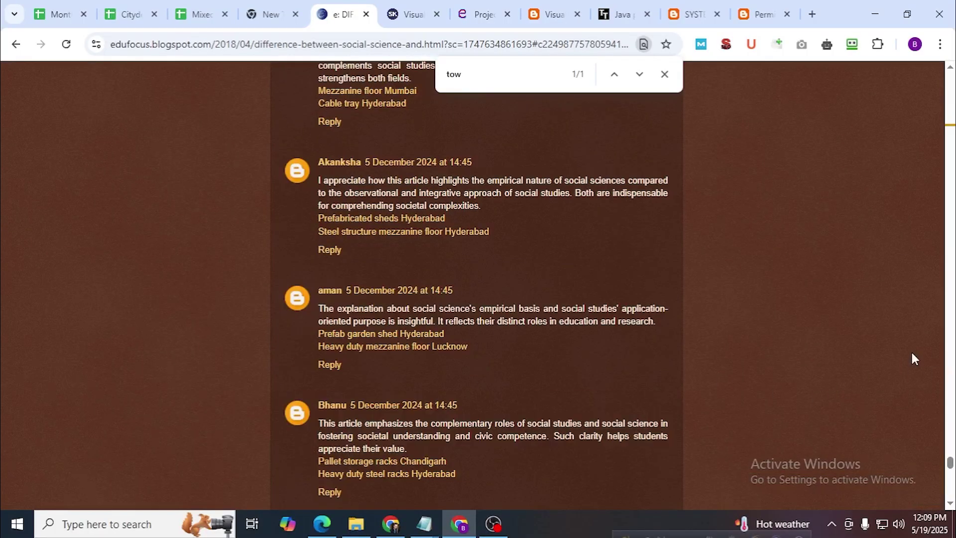
scroll(911, 353, "down", 7)
left_click_drag(952, 469, 949, 490)
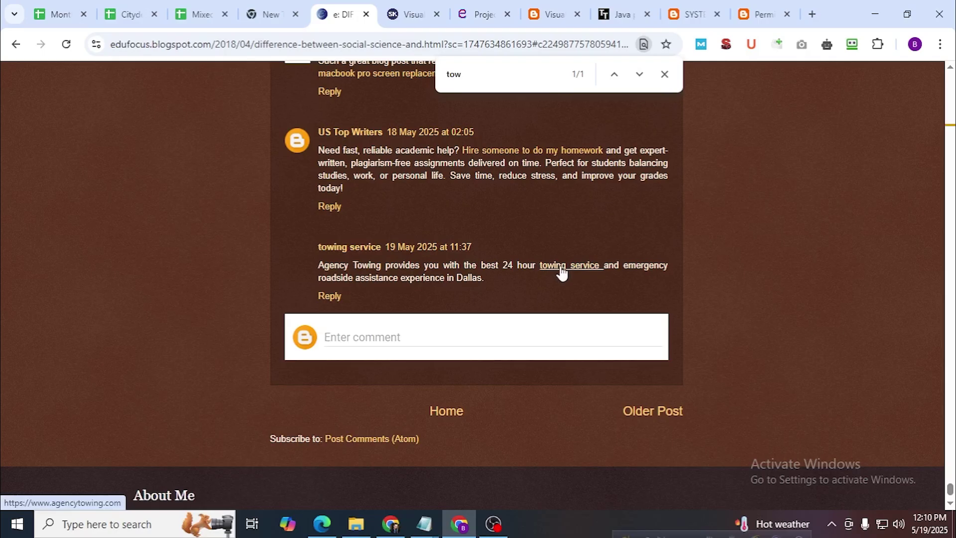
left_click(664, 74)
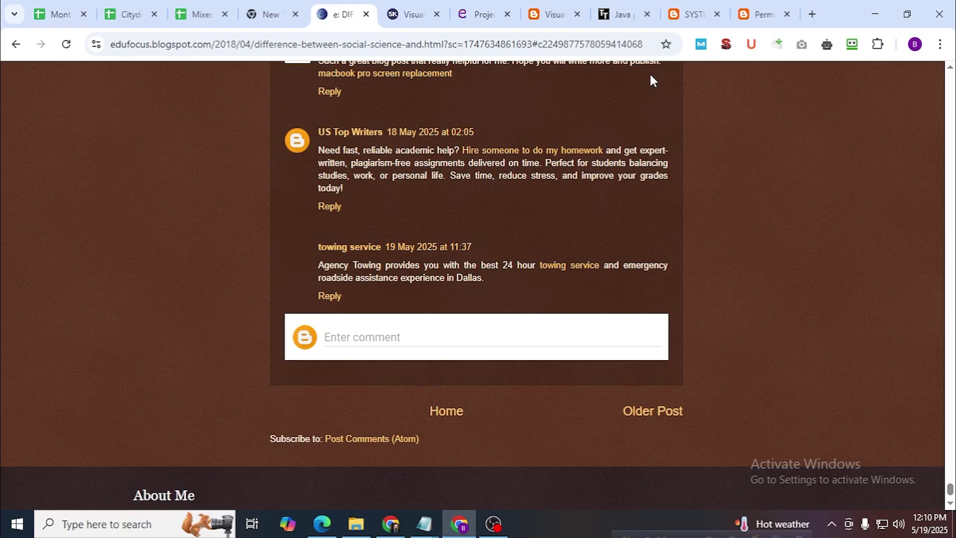
Copy the link address from the towing service comment's date on edufocus and open it in a new tab
right_click(431, 253)
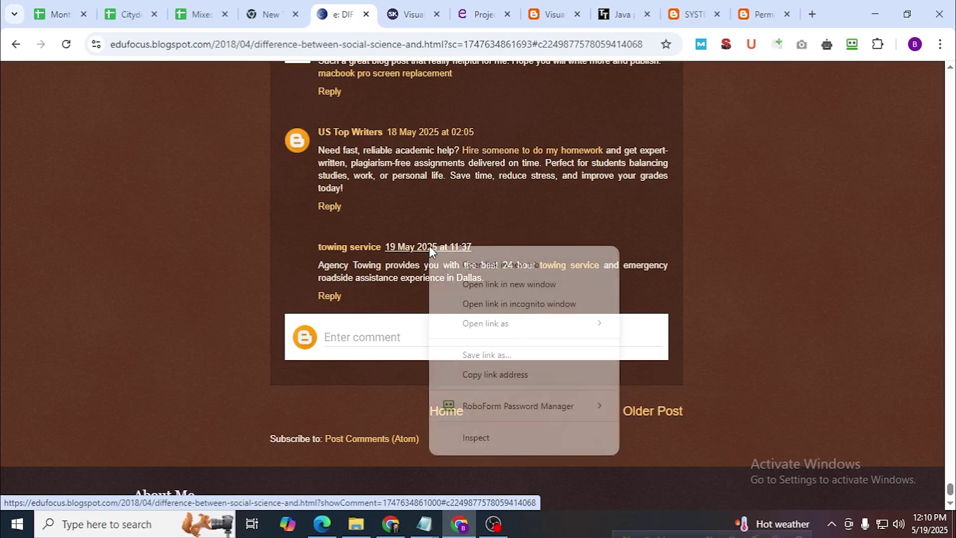
left_click(503, 377)
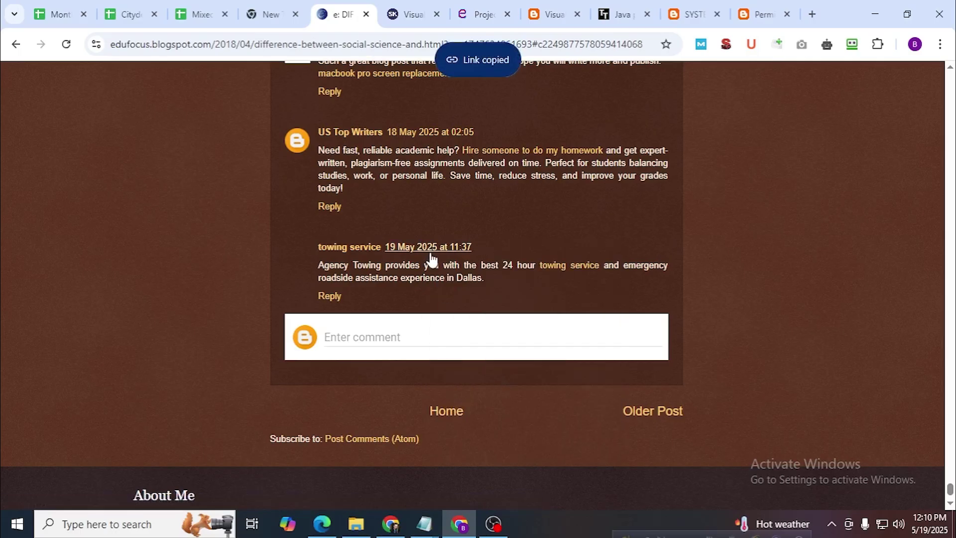
left_click(813, 16)
key("ctrl+v")
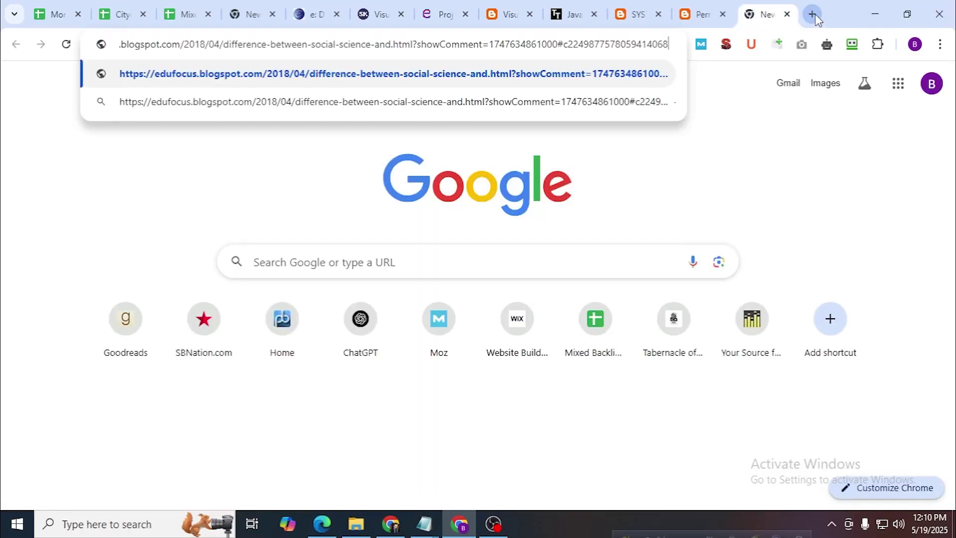
key("Return")
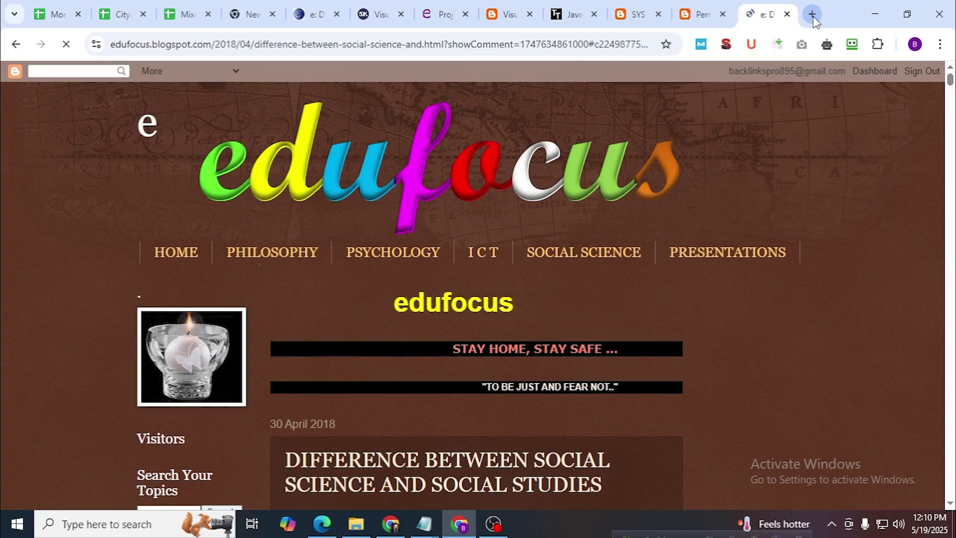
Return to the edufocus tab showing the towing service comment and review the link options of its date
left_click(510, 14)
left_click(342, 7)
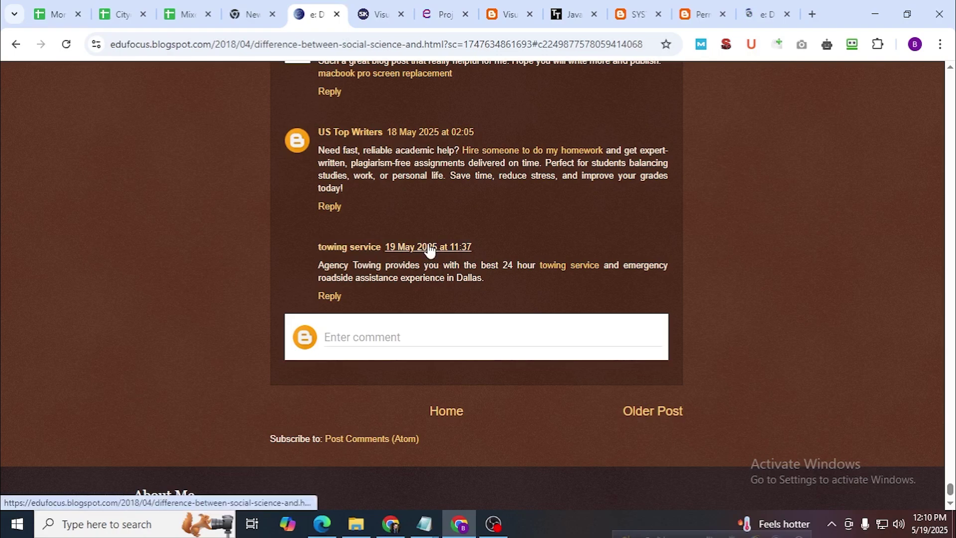
right_click(429, 245)
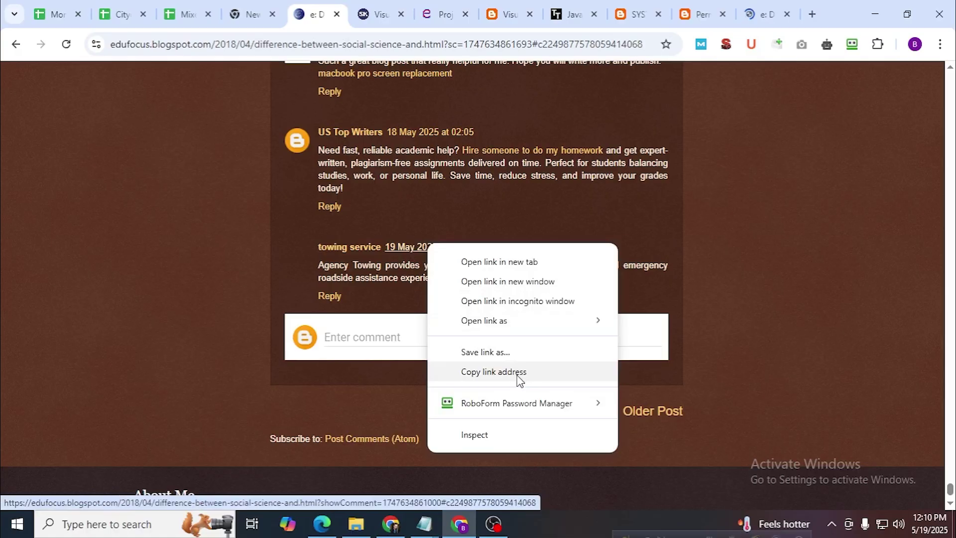
left_click(726, 321)
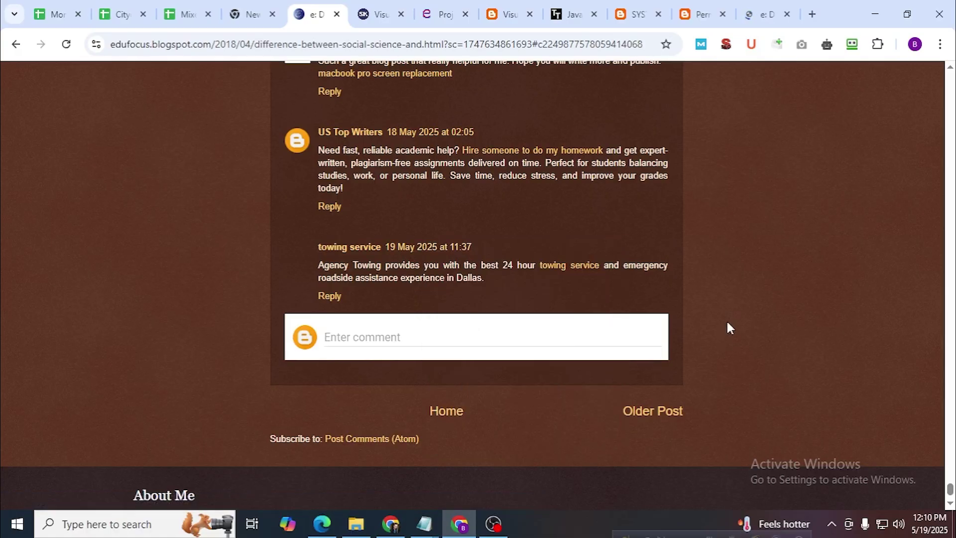
Capture the page address and towing service comment in a screenshot, frame the comment with a red rectangle, upload the image and copy its link
key("Print")
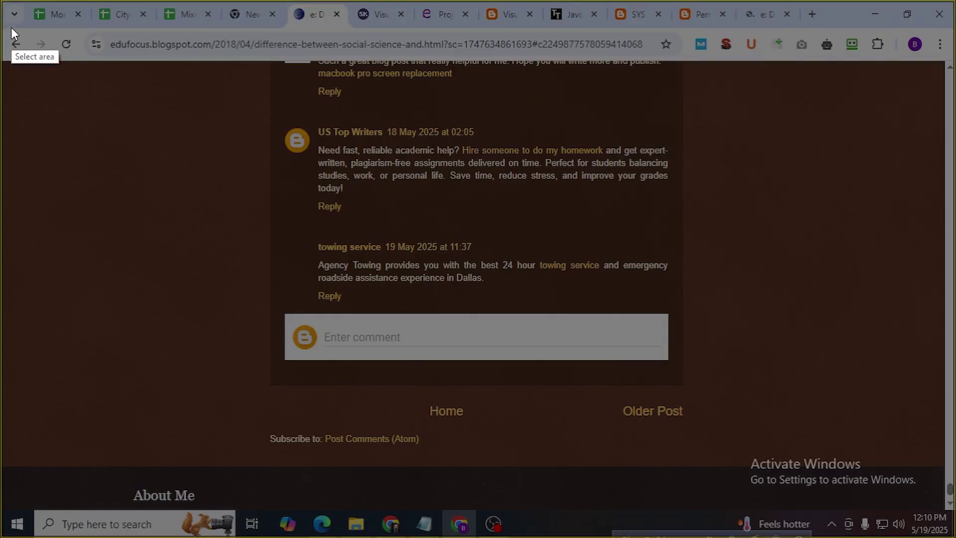
mouse_move(10, 27)
left_mouse_down()
mouse_move(717, 309)
mouse_move(949, 306)
mouse_move(926, 306)
left_mouse_up()
left_click(940, 227)
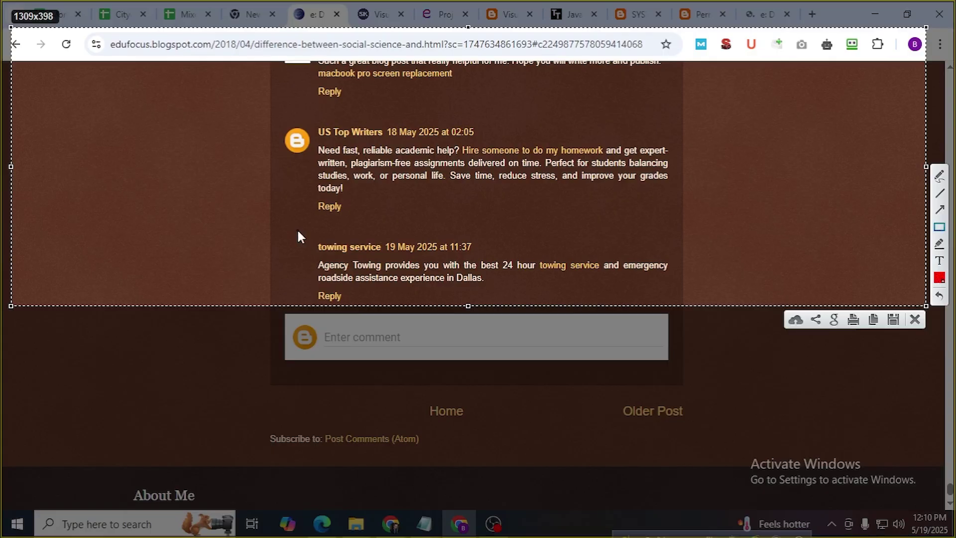
mouse_move(298, 230)
left_mouse_down()
mouse_move(320, 249)
mouse_move(497, 289)
mouse_move(708, 292)
left_mouse_up()
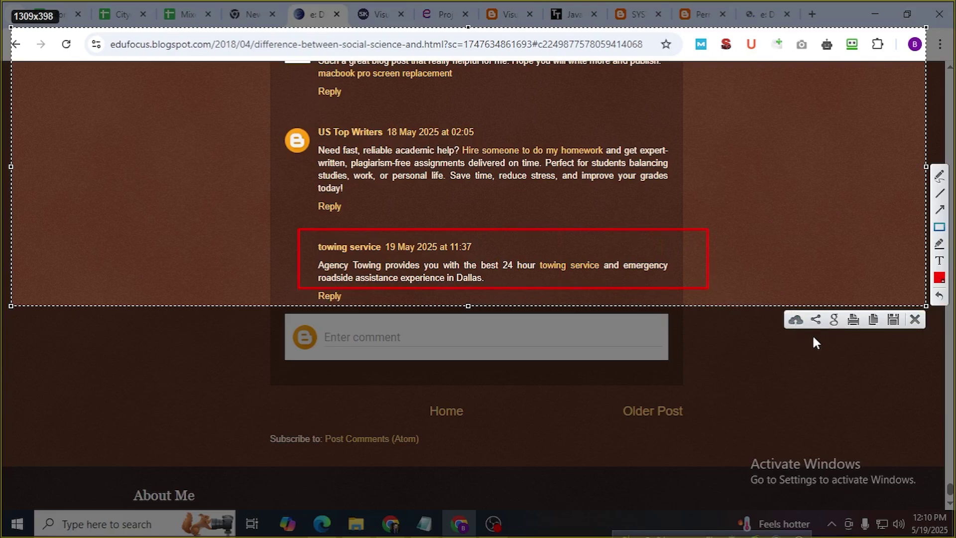
left_click(795, 323)
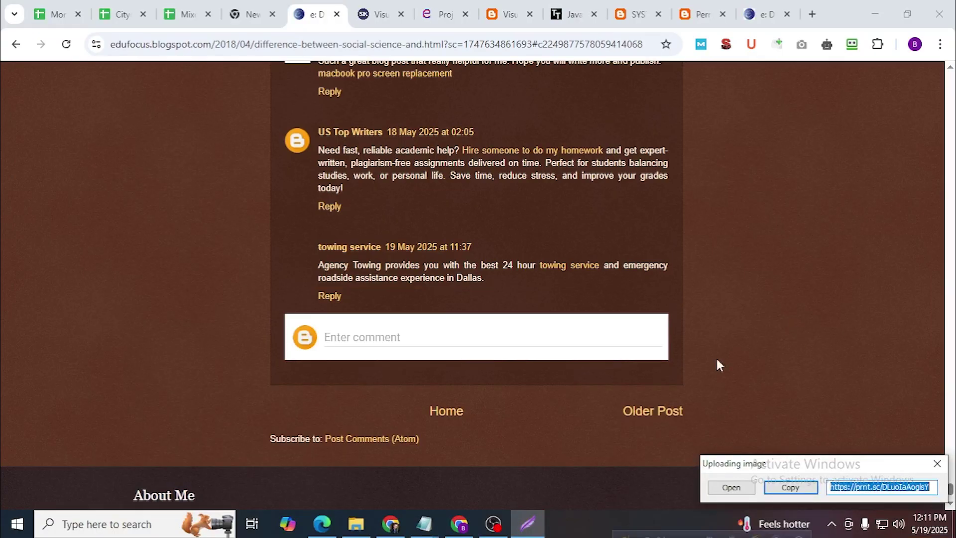
left_click(789, 489)
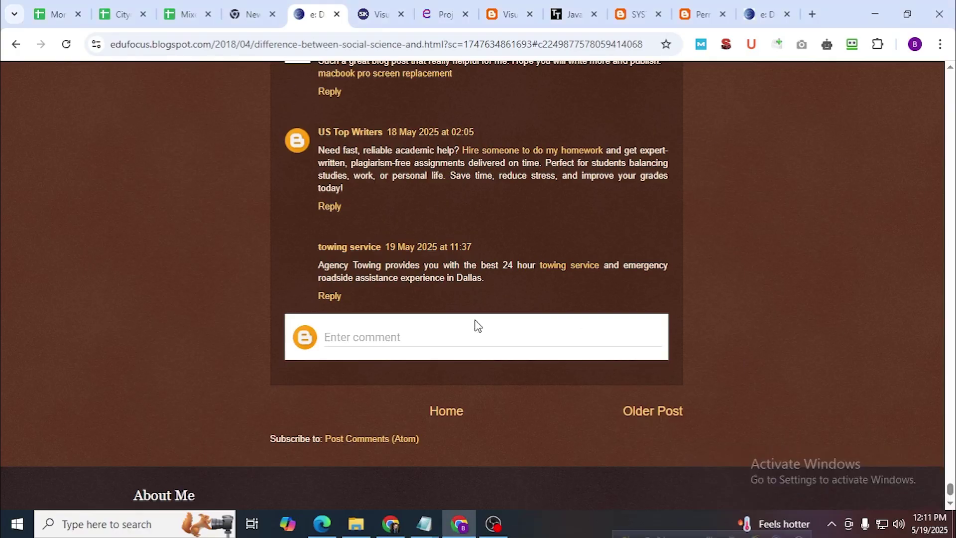
Examine the screenshot URL, live link and keyword columns of the blog comment section in the Citydentalcenters.com/Backlinks sheet
left_click(188, 14)
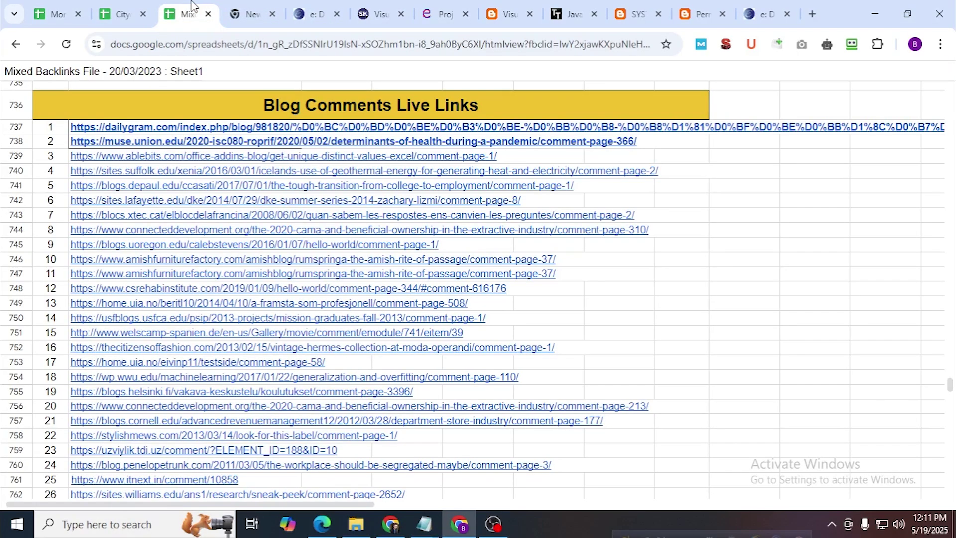
left_click(141, 6)
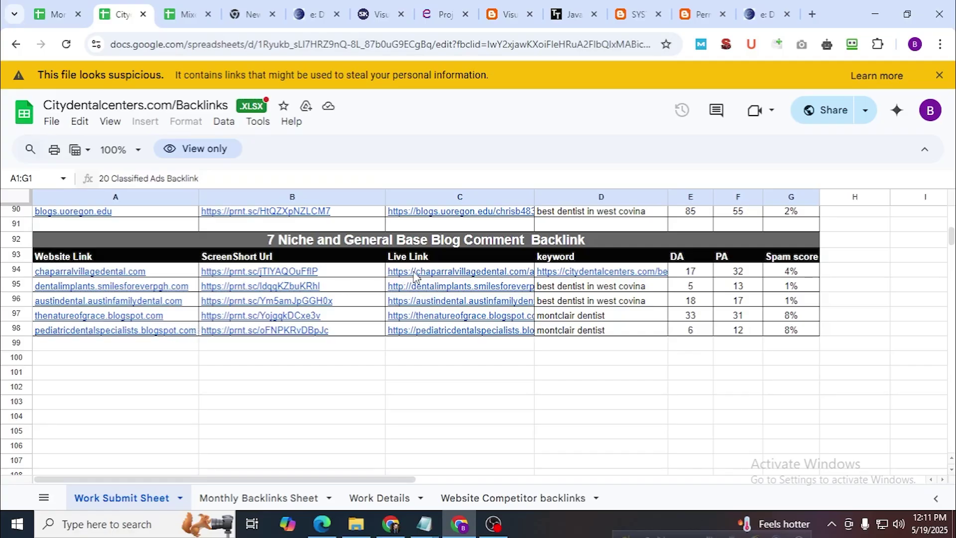
mouse_move(414, 275)
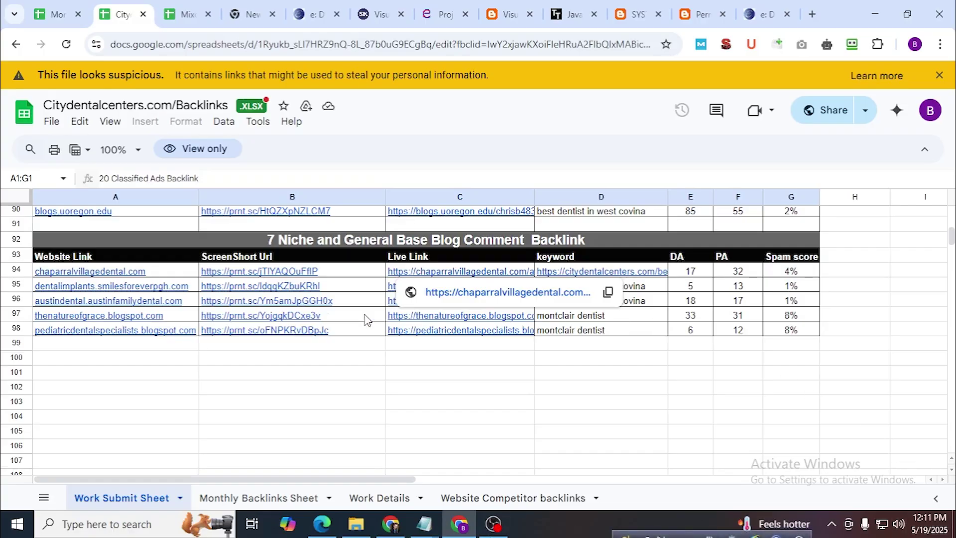
mouse_move(273, 279)
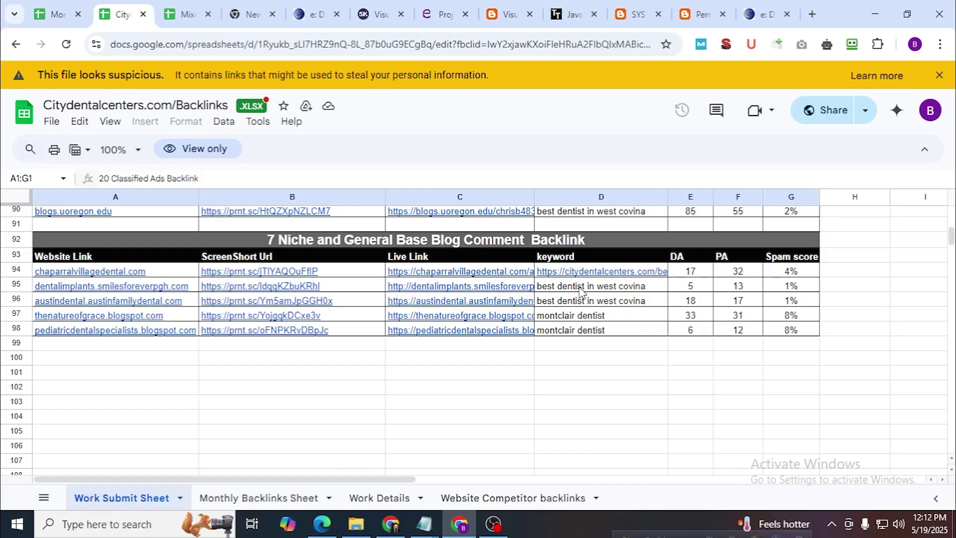
Examine the edufocus post opened through the comment's link address, down to its comment section
left_click(756, 7)
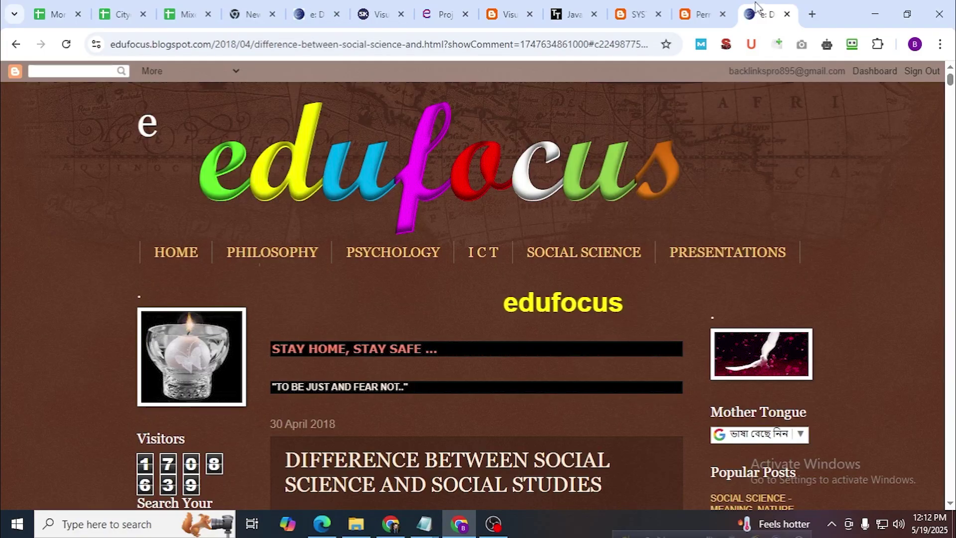
scroll(799, 241, "down", 10)
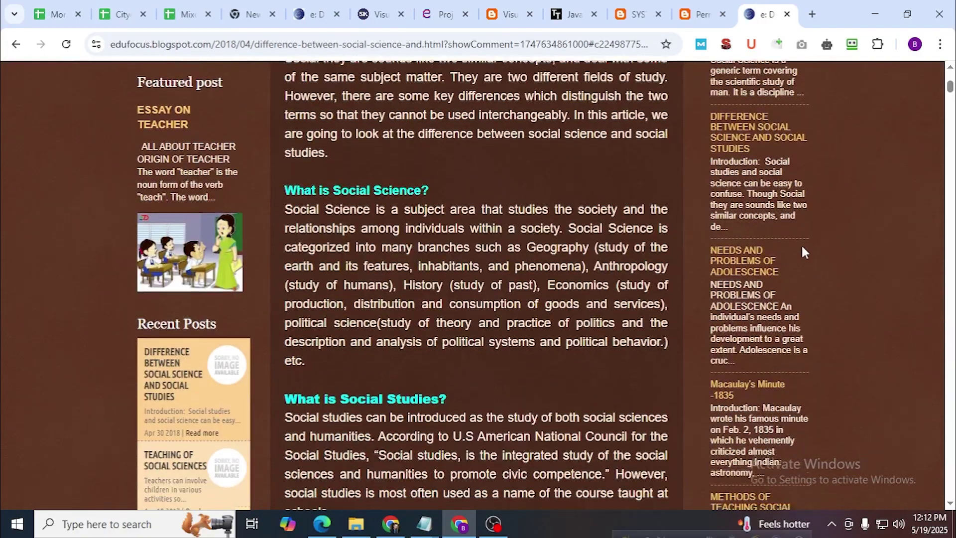
scroll(803, 247, "down", 4)
scroll(799, 244, "down", 8)
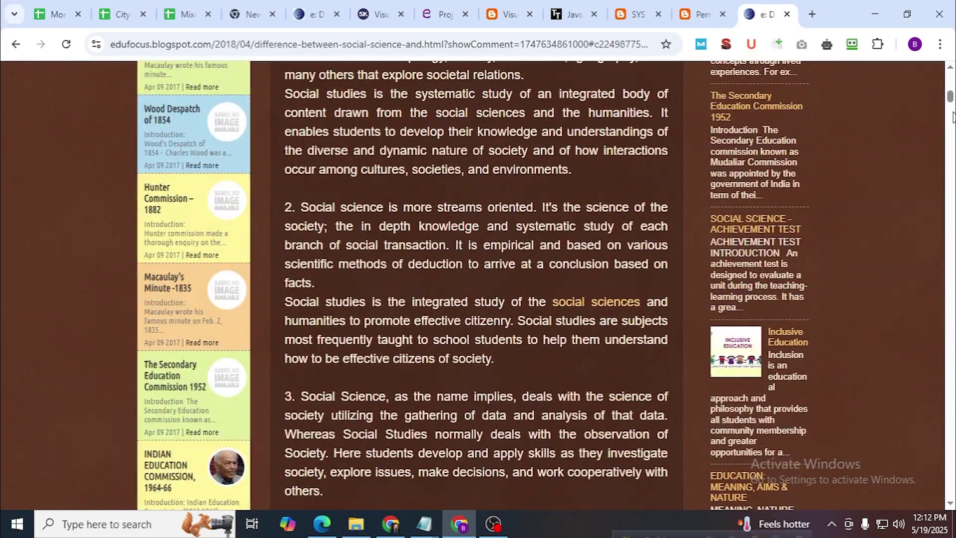
left_click_drag(949, 98, 951, 487)
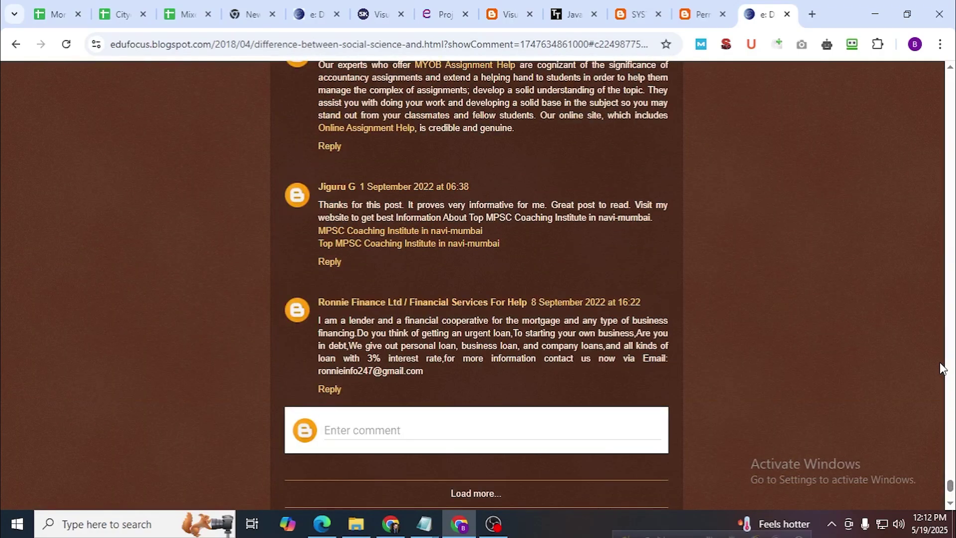
scroll(881, 367, "down", 3)
Copy the link address of the towing service comment's date on the Visual Studio 2012 Ultimate Key post and load it in the same tab
left_click(379, 12)
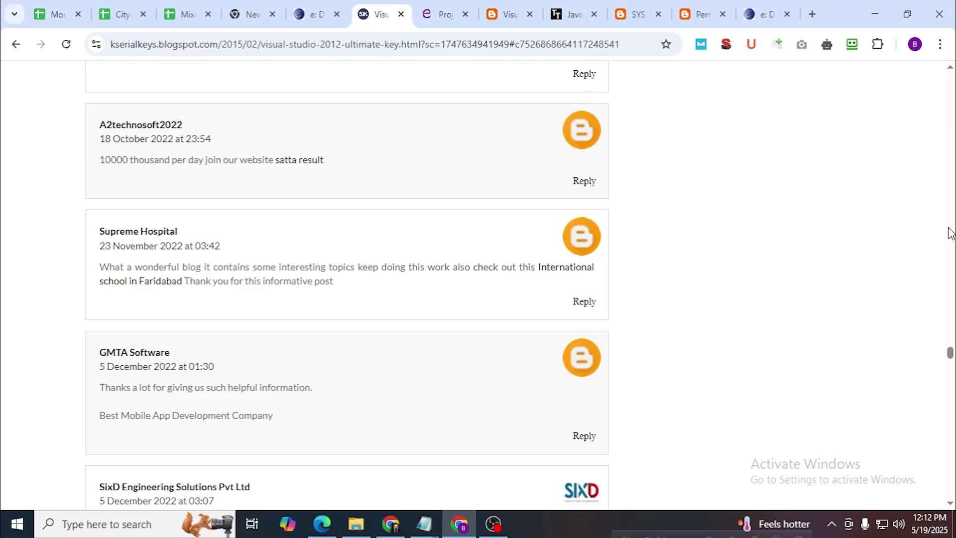
left_click_drag(950, 352, 951, 481)
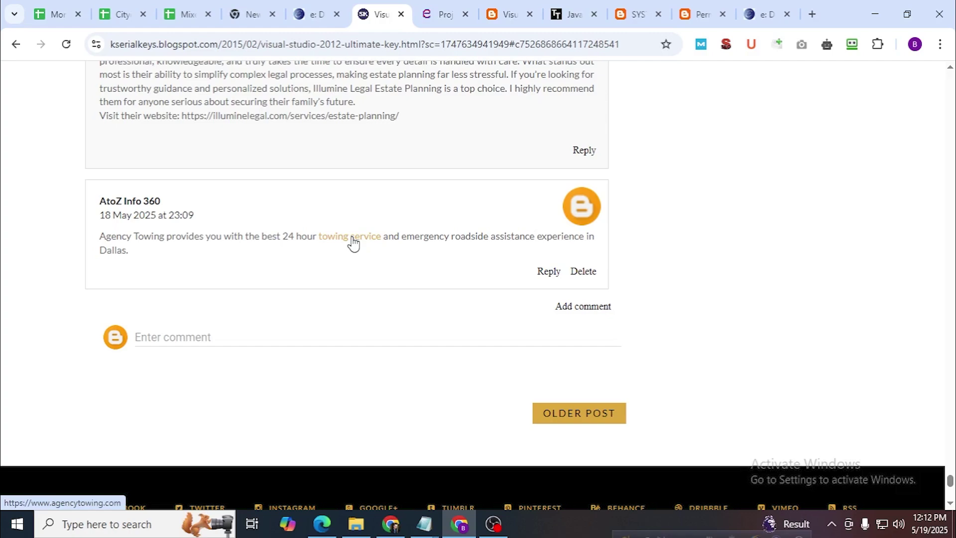
right_click(149, 223)
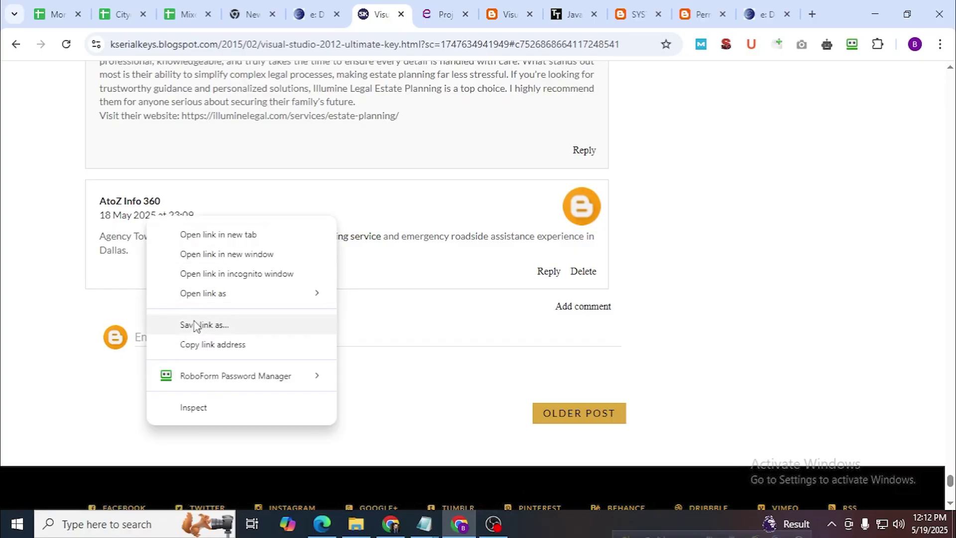
left_click(200, 344)
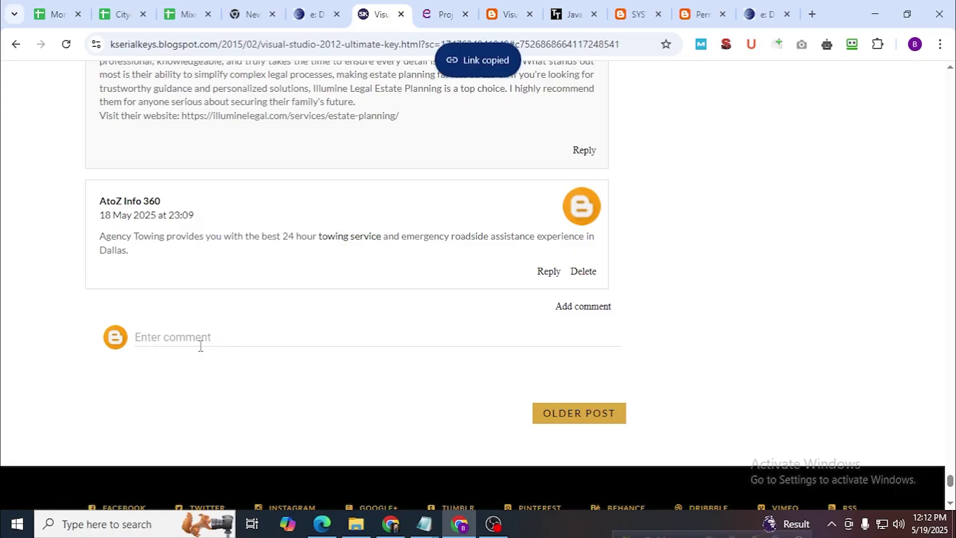
left_click(233, 51)
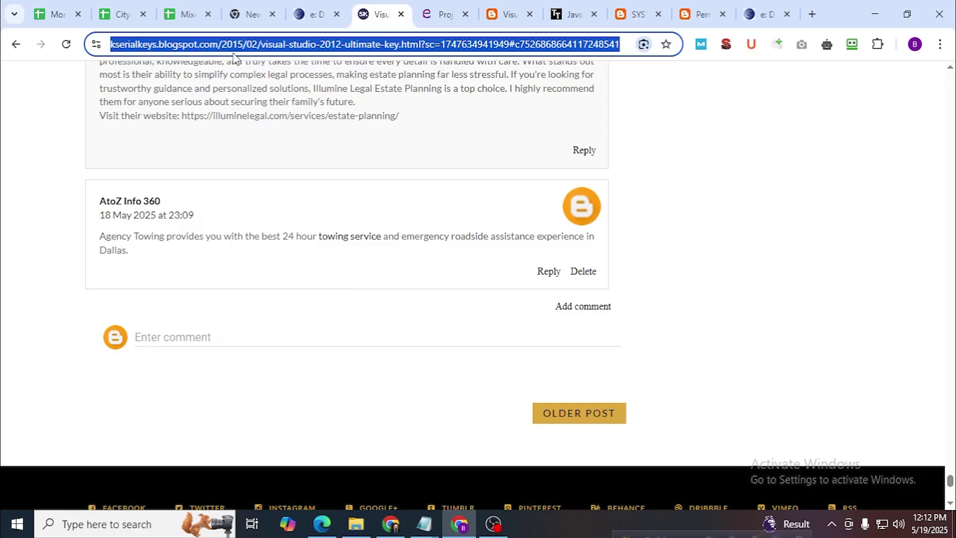
key("ctrl+v")
key("Return")
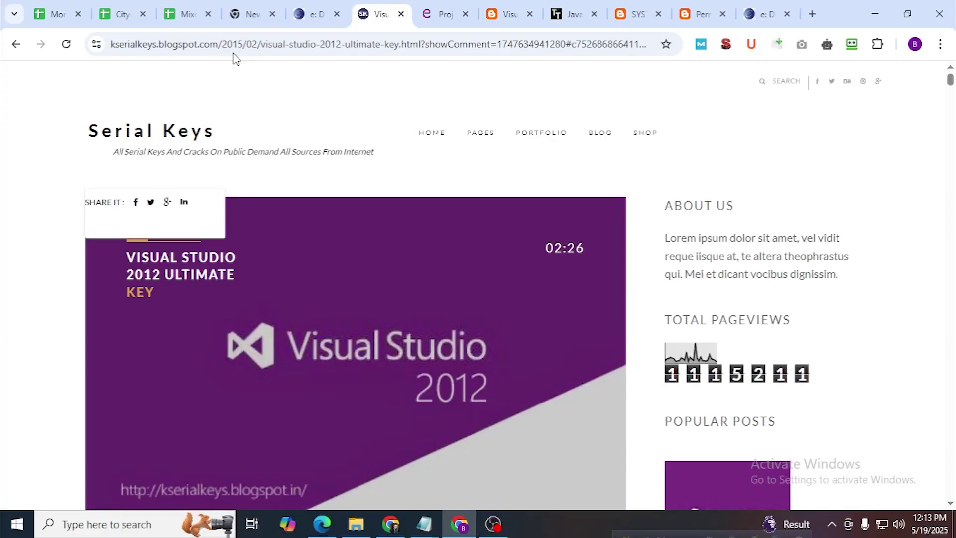
Open the comment box below the Project Report Format post on professionalshiksha and paste the copied comment link into it
left_click(457, 13)
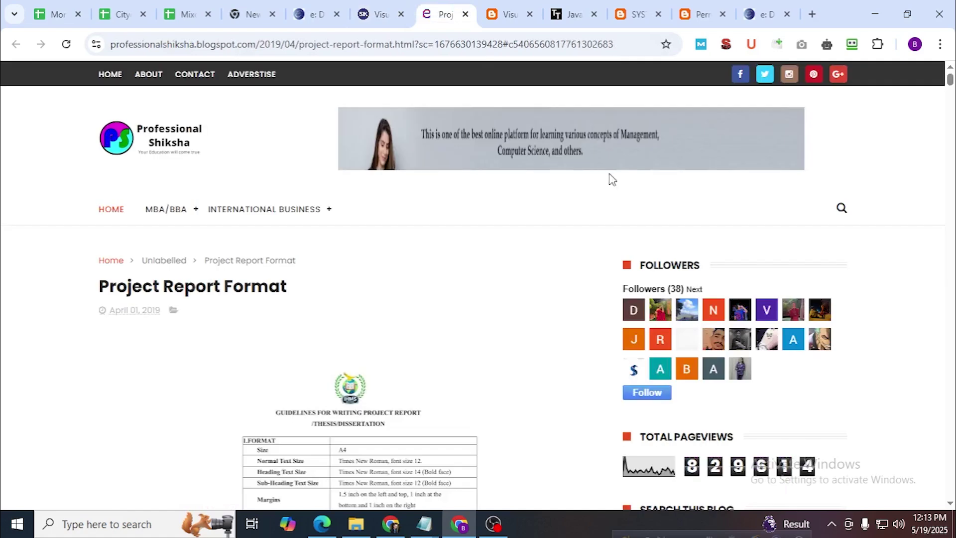
left_click_drag(950, 81, 949, 500)
scroll(629, 354, "up", 3)
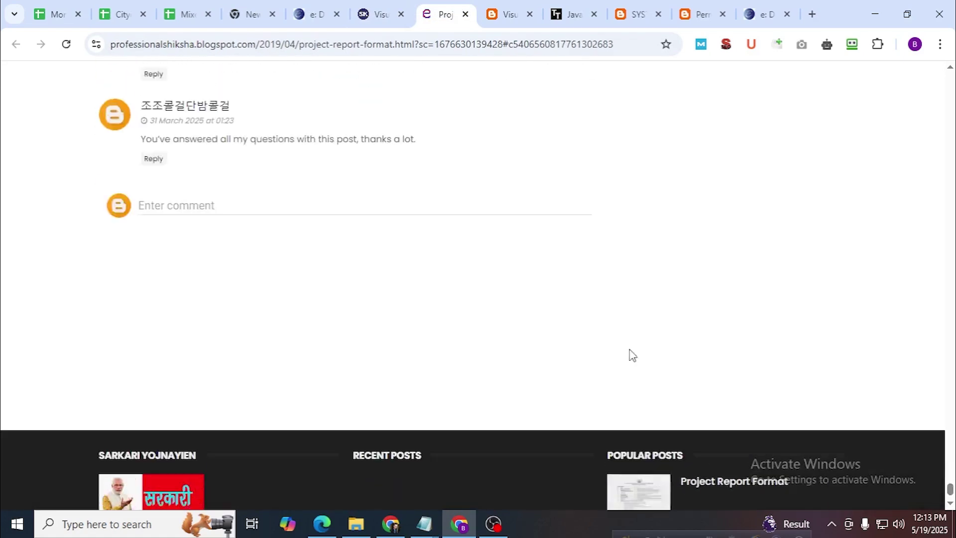
left_click(156, 219)
key("ctrl+v")
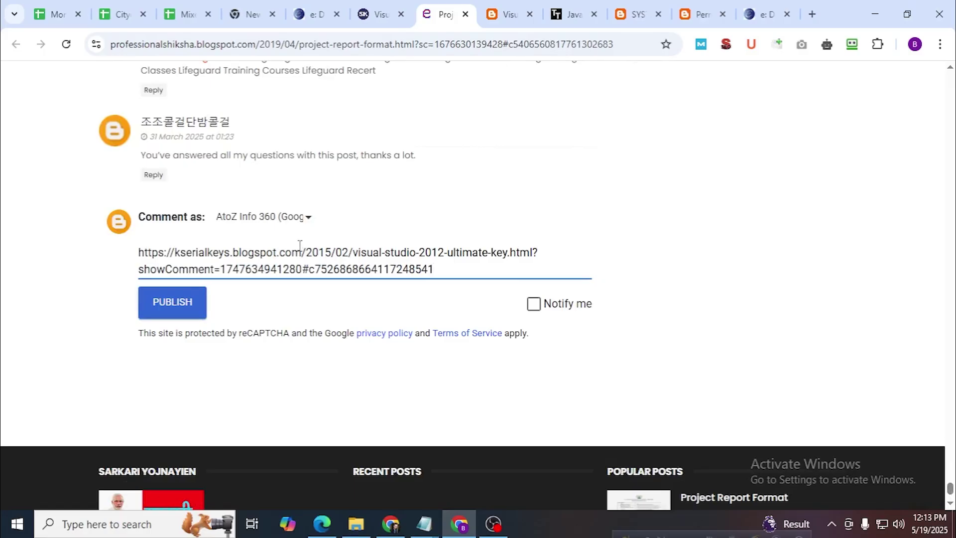
key("ctrl+plus")
Switch to the Blog Comment-requirements note and remove the HTML link tags around "towing service" in the description
mouse_move(424, 525)
left_click(561, 486)
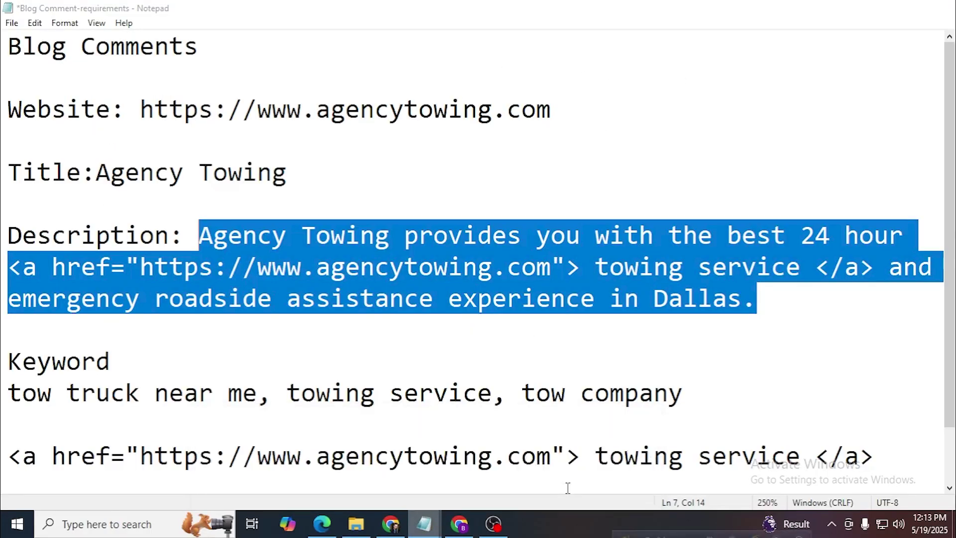
left_click(614, 263)
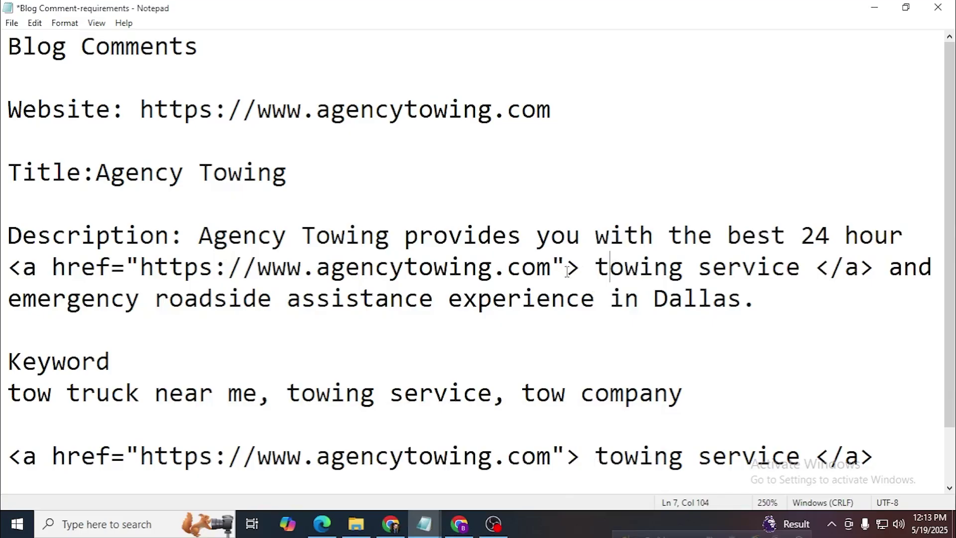
left_click_drag(553, 267, 2, 269)
key("BackSpace")
key("BackSpace")
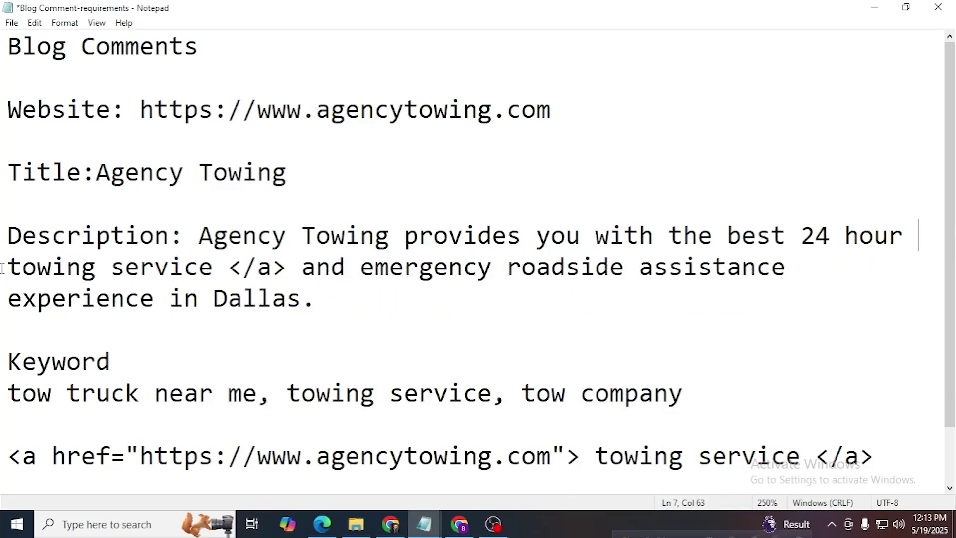
left_click_drag(229, 272, 287, 272)
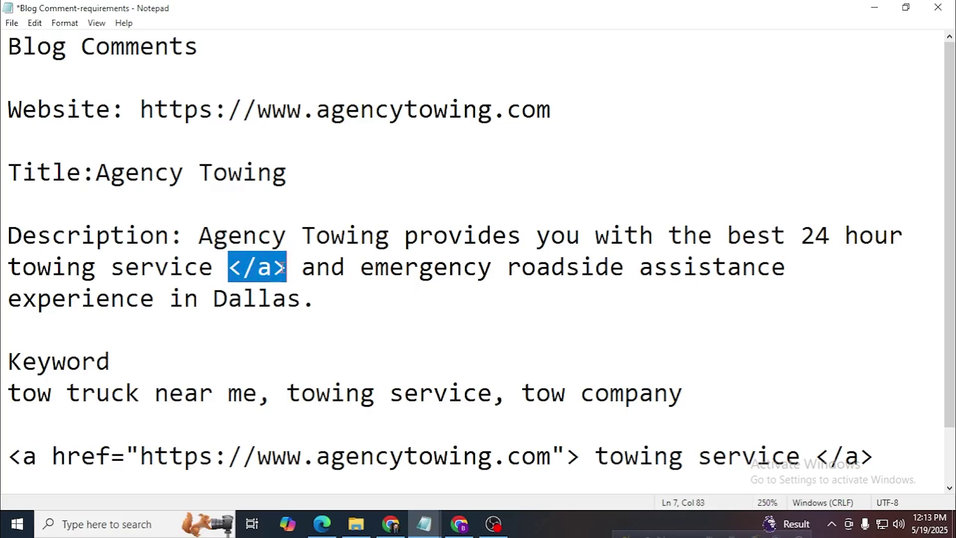
key("BackSpace")
key("BackSpace")
left_click(252, 302)
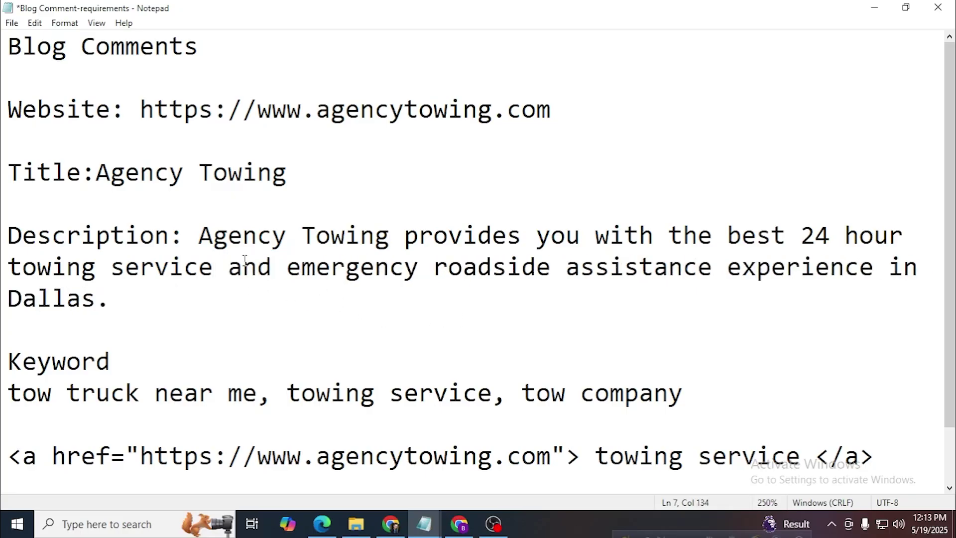
key("Return")
key("ctrl+v")
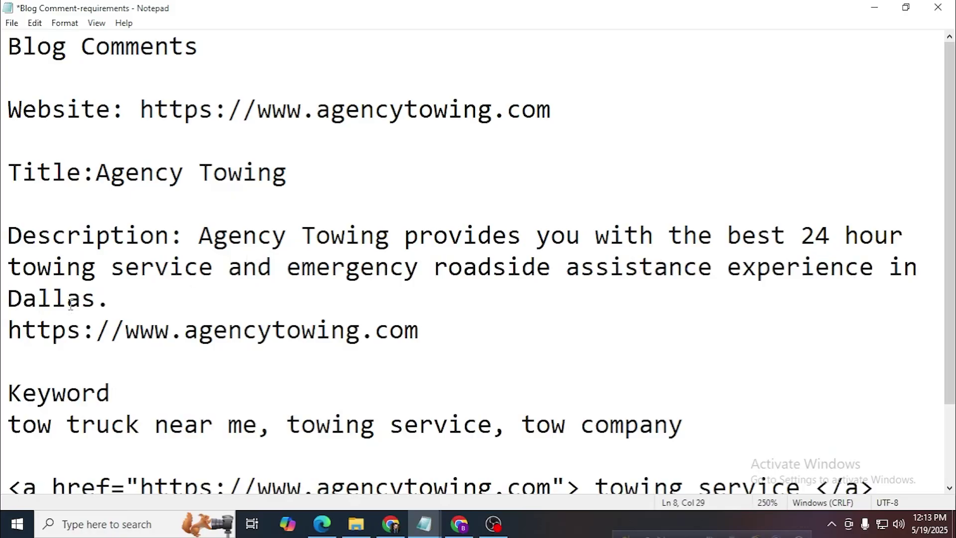
left_click(9, 331)
type("Visit Webs")
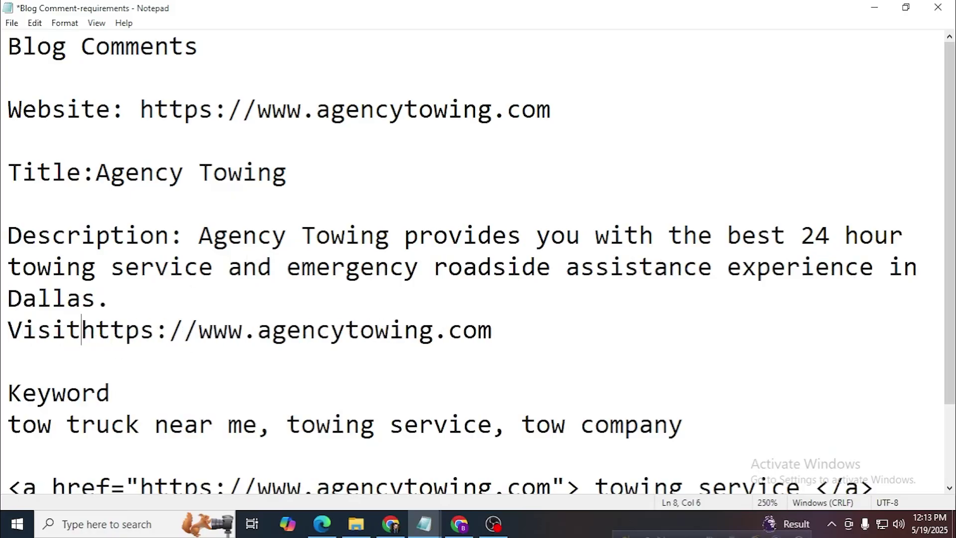
type("ite")
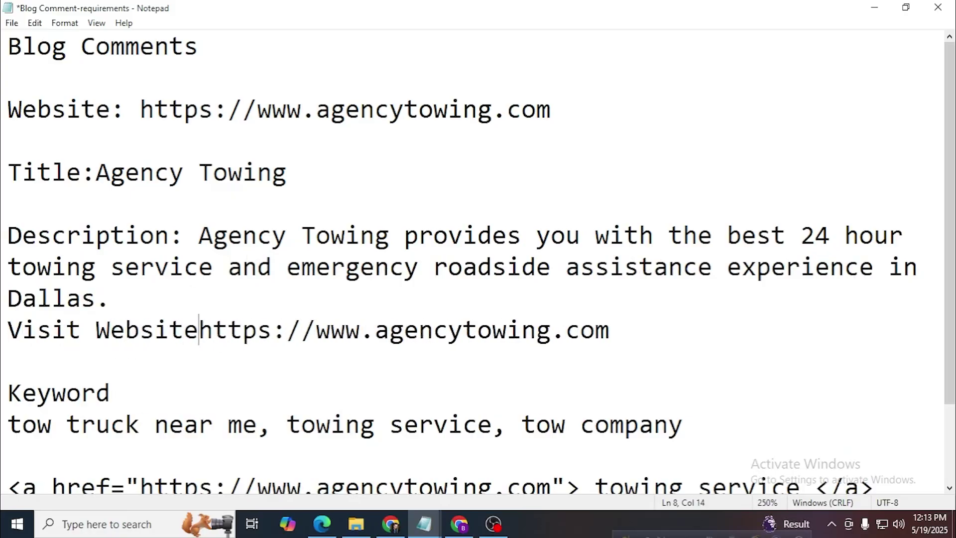
type(":")
key("BackSpace")
key("BackSpace")
type("for more informa")
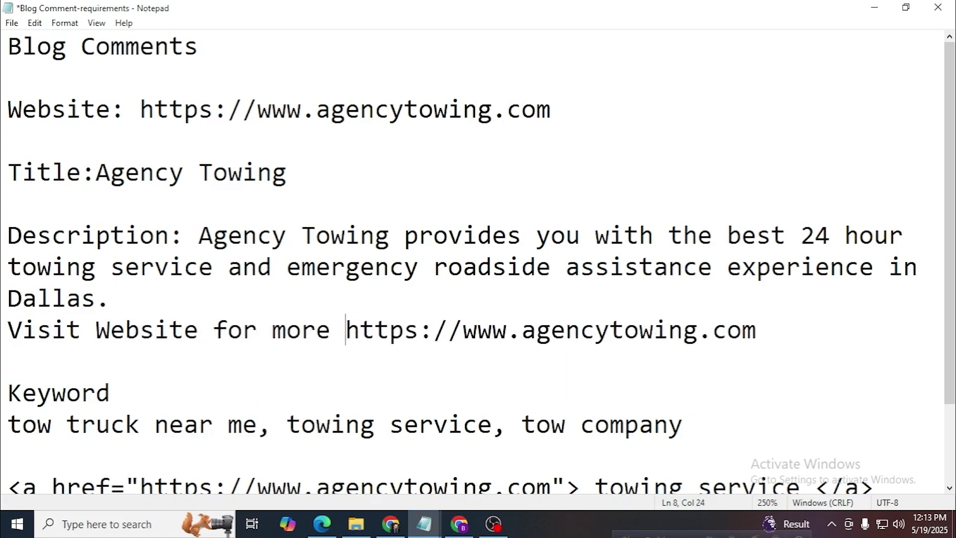
type("tion")
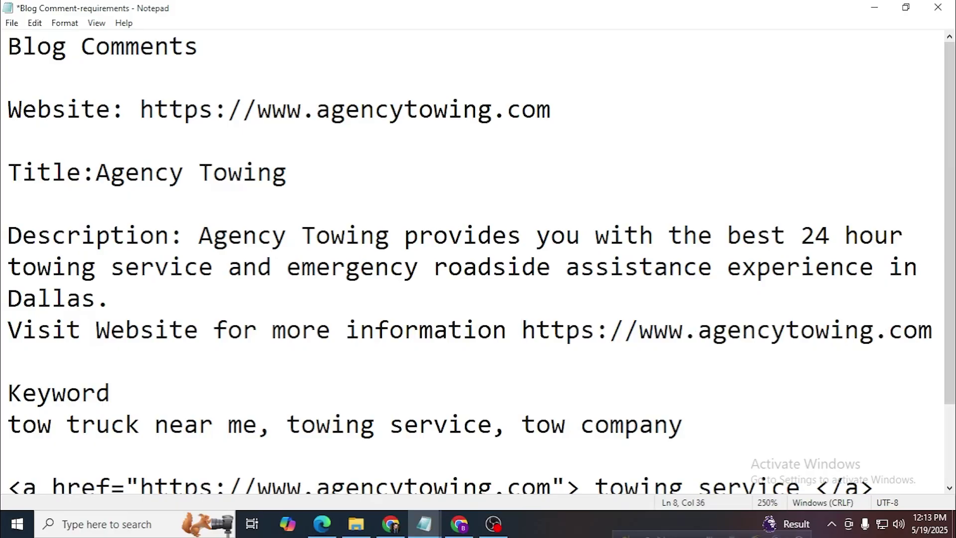
type(" :")
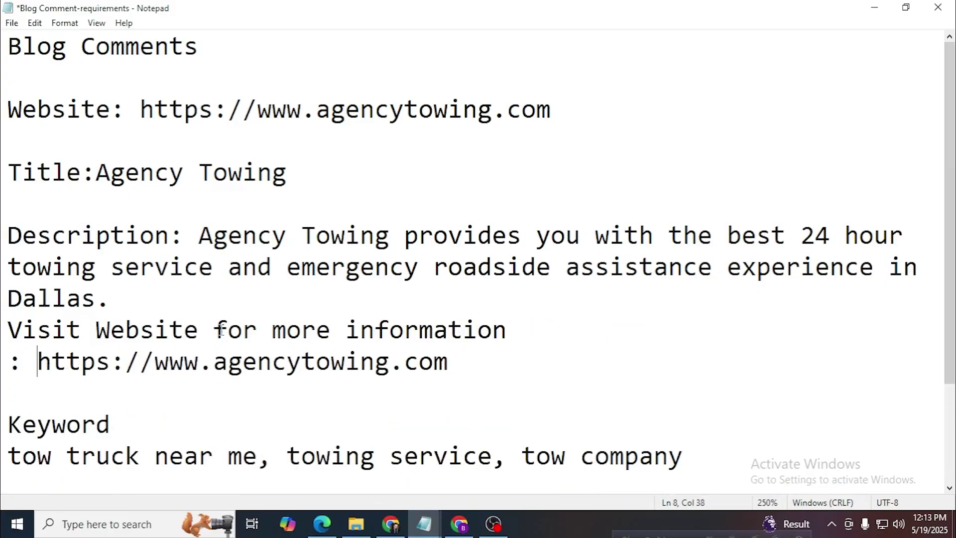
Copy the description with its website line, replace the pasted link in the Project Report Format comment box with it, and publish the comment
key("ctrl+minus")
key("ctrl+minus")
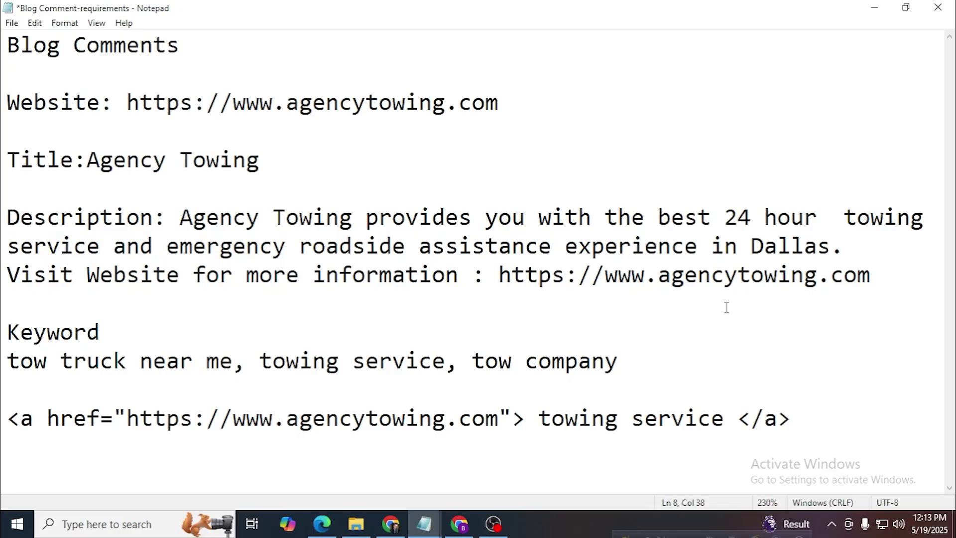
left_click_drag(872, 278, 179, 219)
key("ctrl+c")
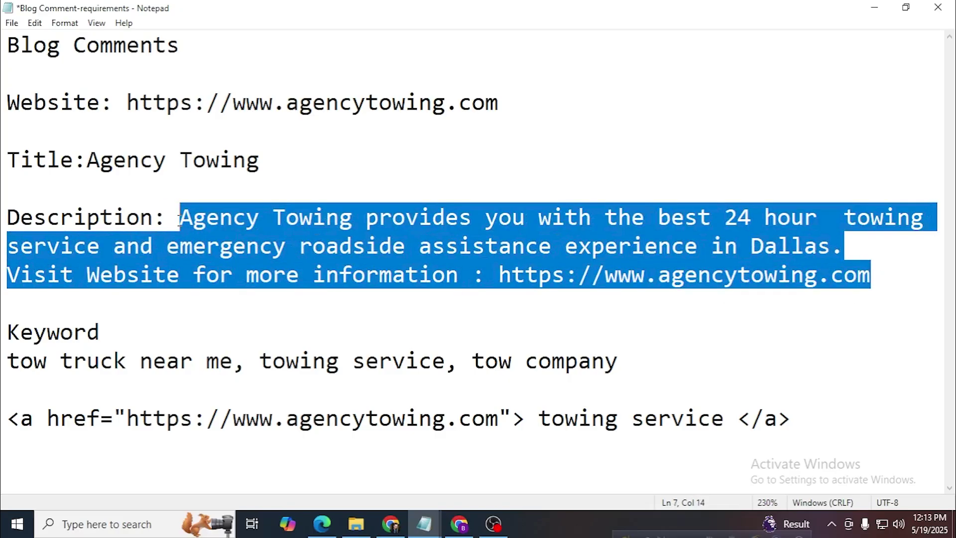
left_click(874, 7)
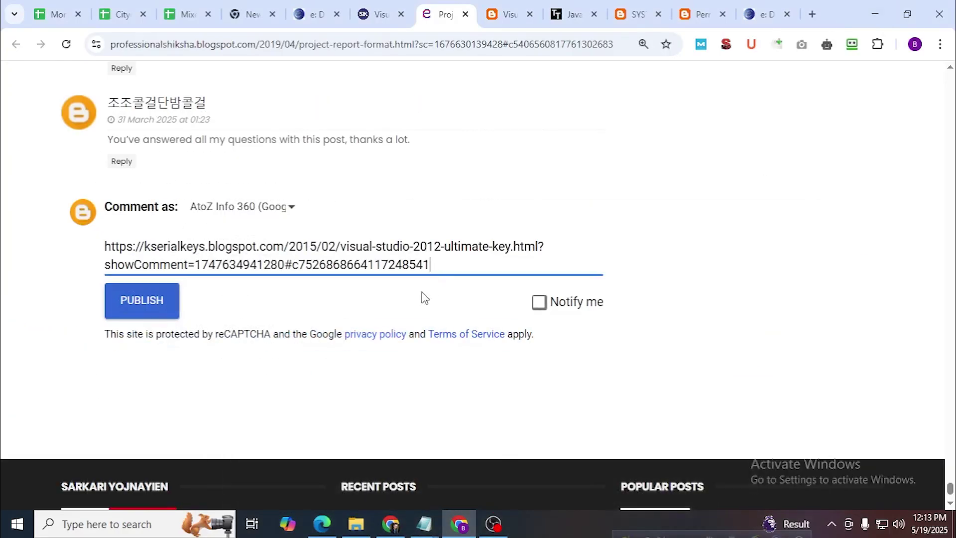
key("ctrl+a")
key("ctrl+v")
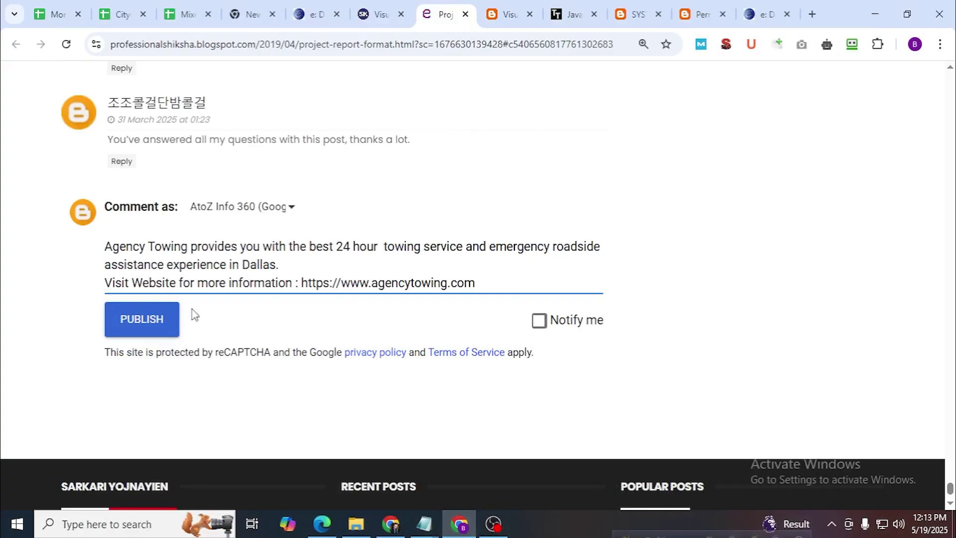
left_click(171, 323)
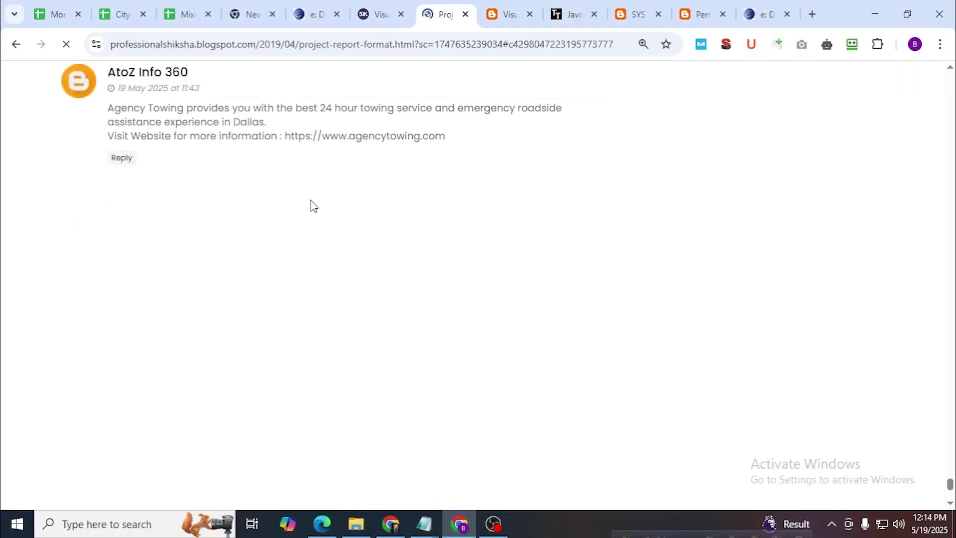
Check whether the website address in the published Agency Towing comment is a working link
triple_click(370, 138)
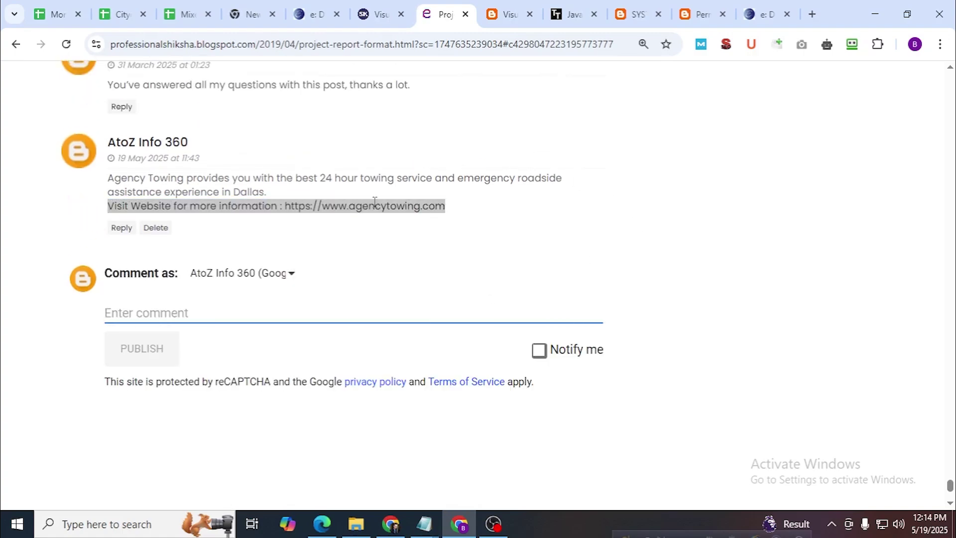
double_click(375, 204)
triple_click(375, 204)
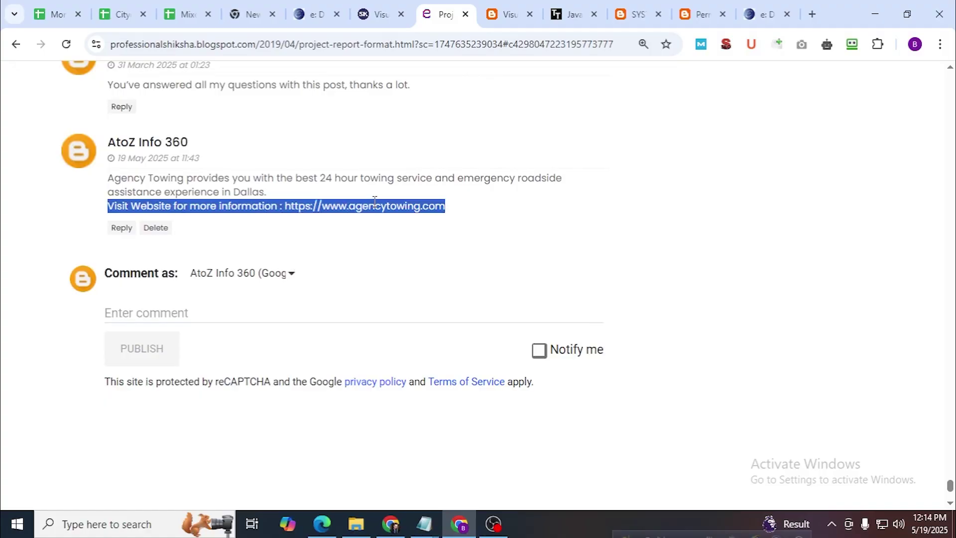
left_click(424, 523)
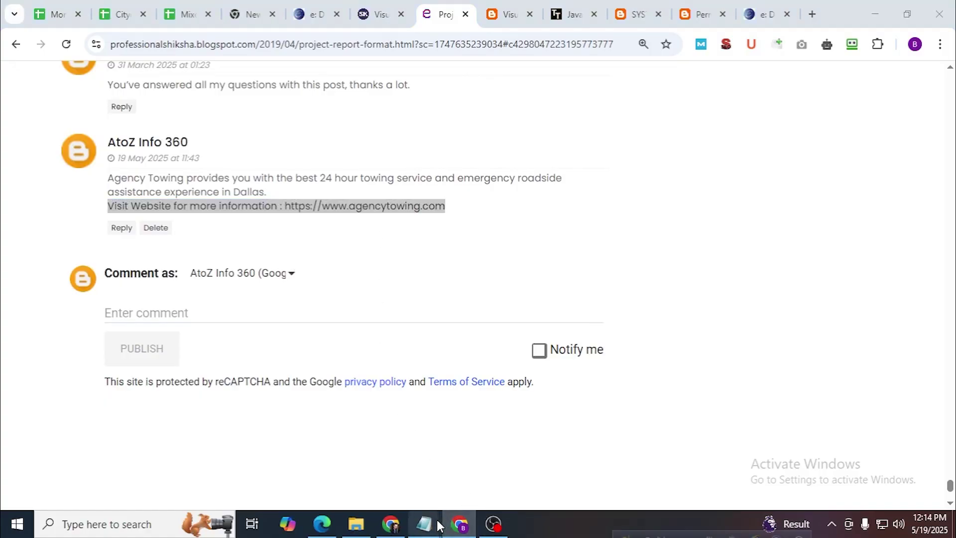
left_click(570, 465)
left_click(619, 314)
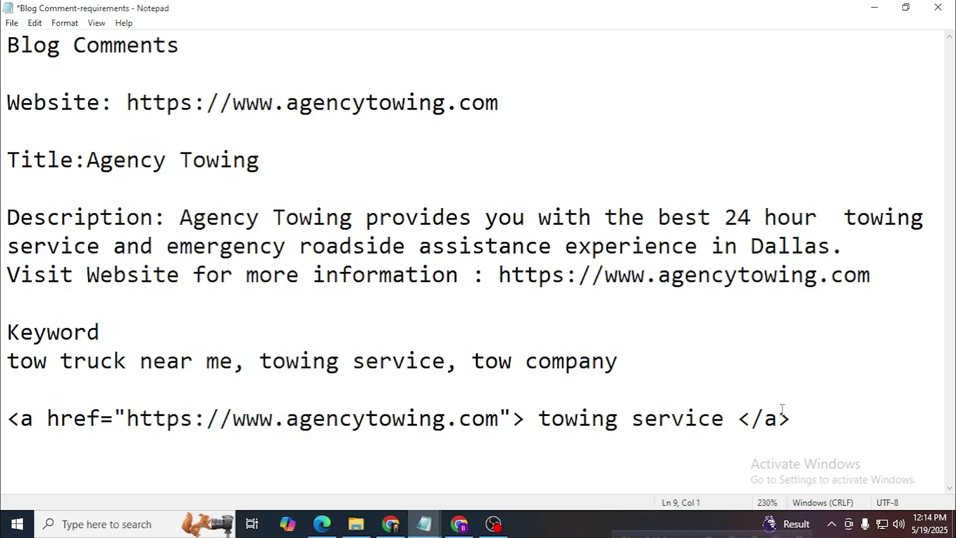
left_click_drag(885, 274, 505, 271)
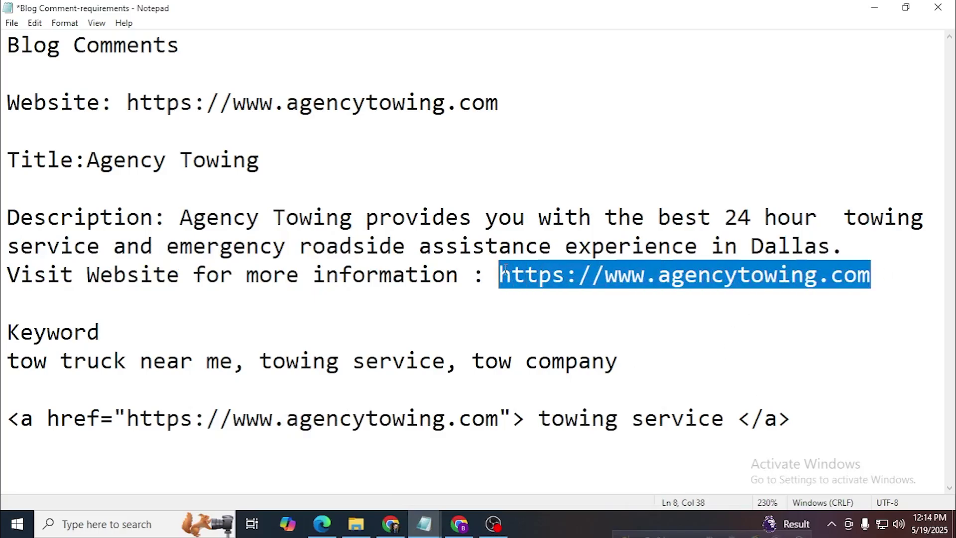
left_click_drag(723, 419, 8, 423)
type("https://www.agencytowing.com")
key("Right")
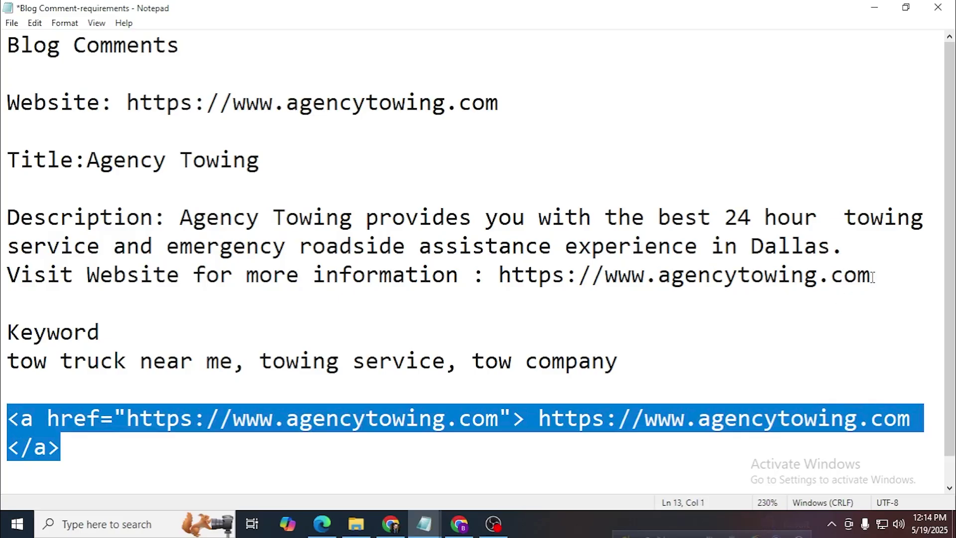
left_click_drag(872, 275, 498, 275)
type("<a href=\"https://www.agencytowing.com\"> https://www.agencytowing.com </a>")
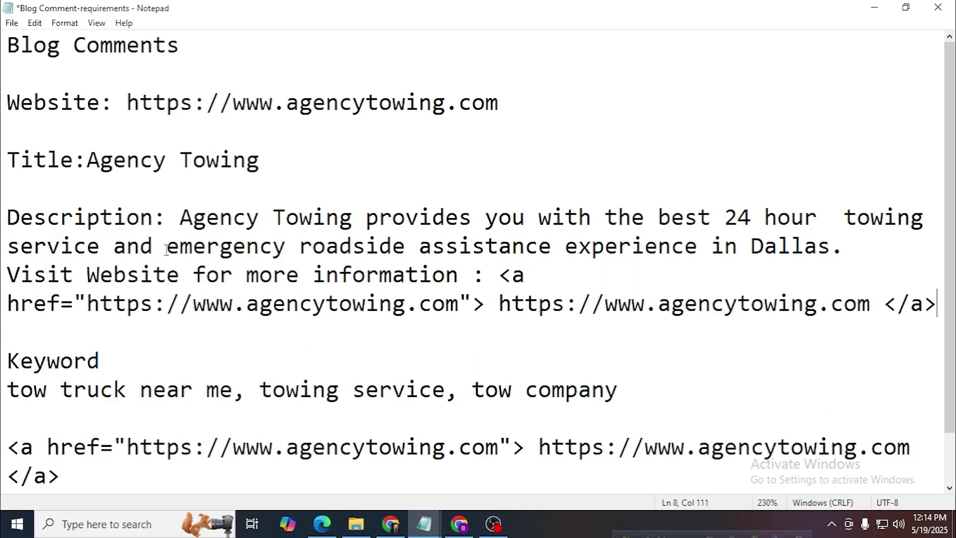
left_click_drag(180, 218, 953, 329)
key("ctrl+c")
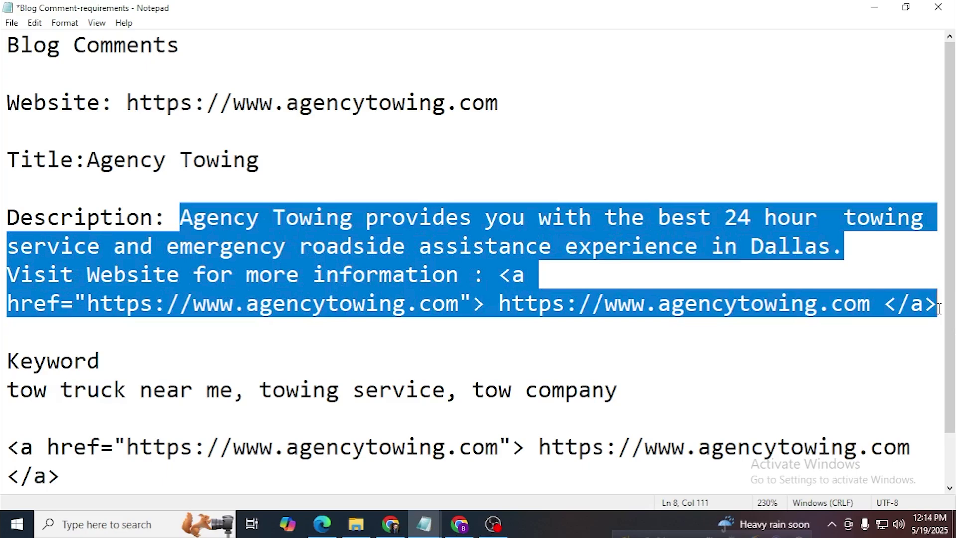
Back in the browser, paste the description with the HTML link into the Project Report Format comment box and publish the comment
left_click(874, 7)
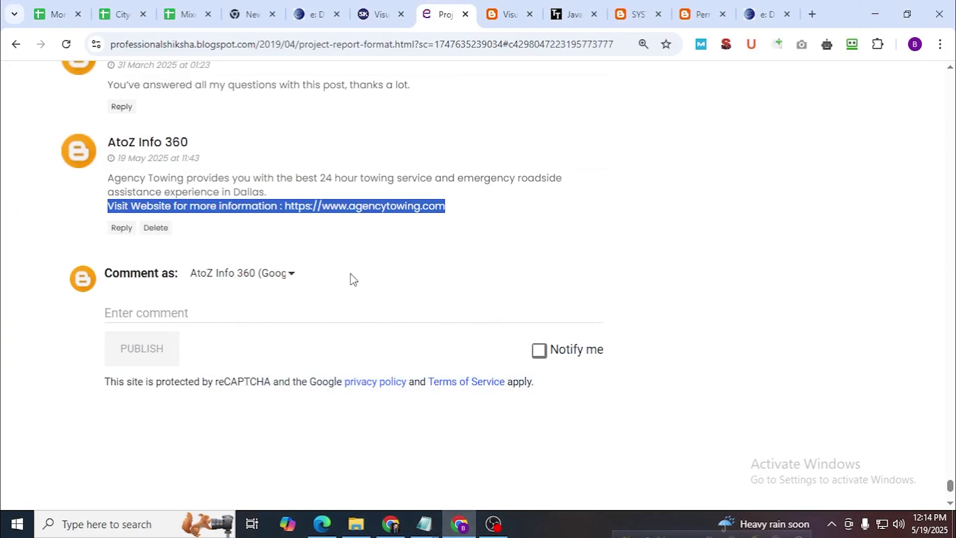
left_click(205, 310)
key("ctrl+v")
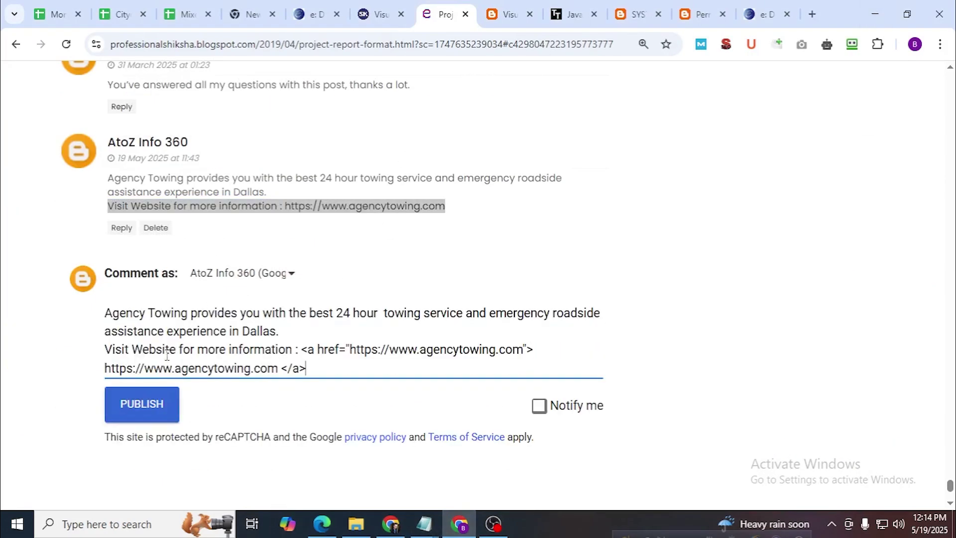
left_click(149, 420)
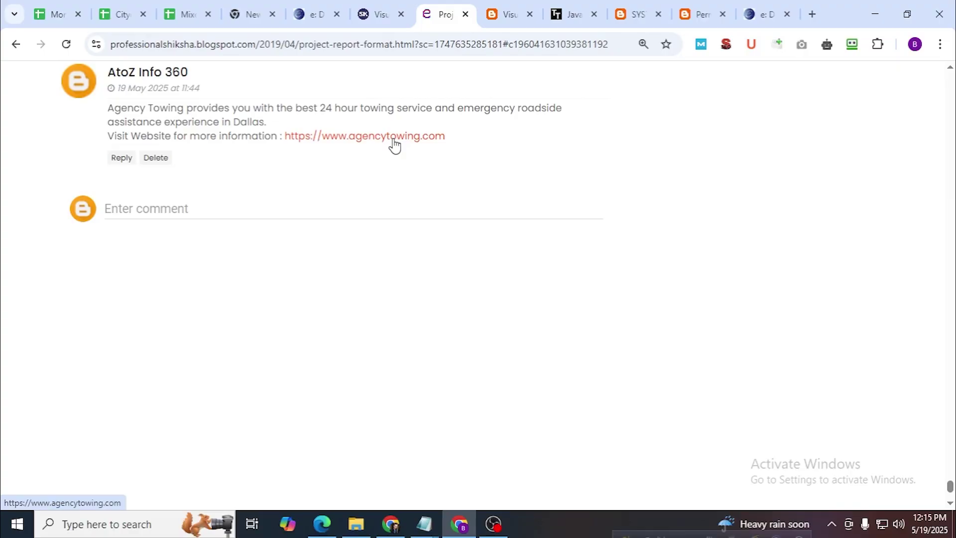
scroll(538, 269, "up", 5)
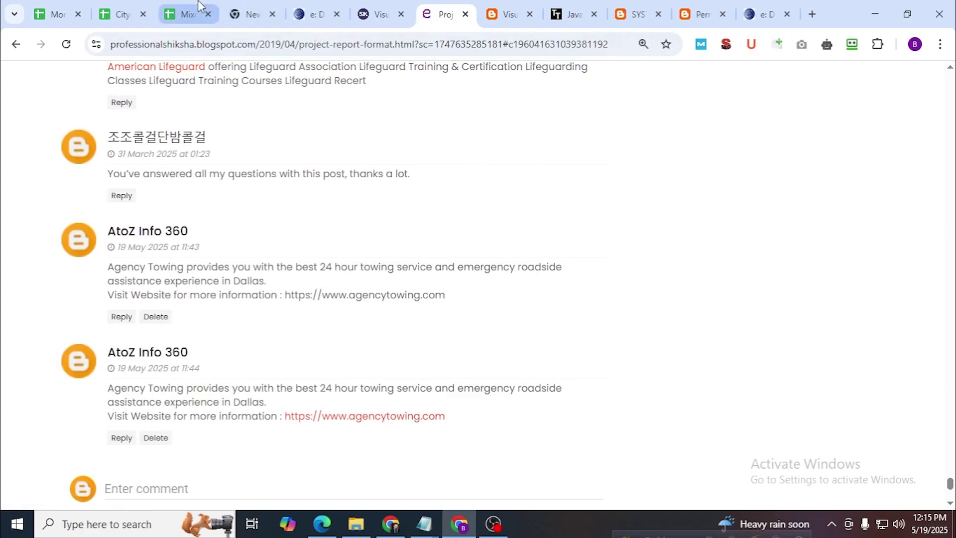
Examine how the blog comment backlinks and their screenshot links are reported in the Citydentalcenters.com/Backlinks spreadsheet
left_click(188, 14)
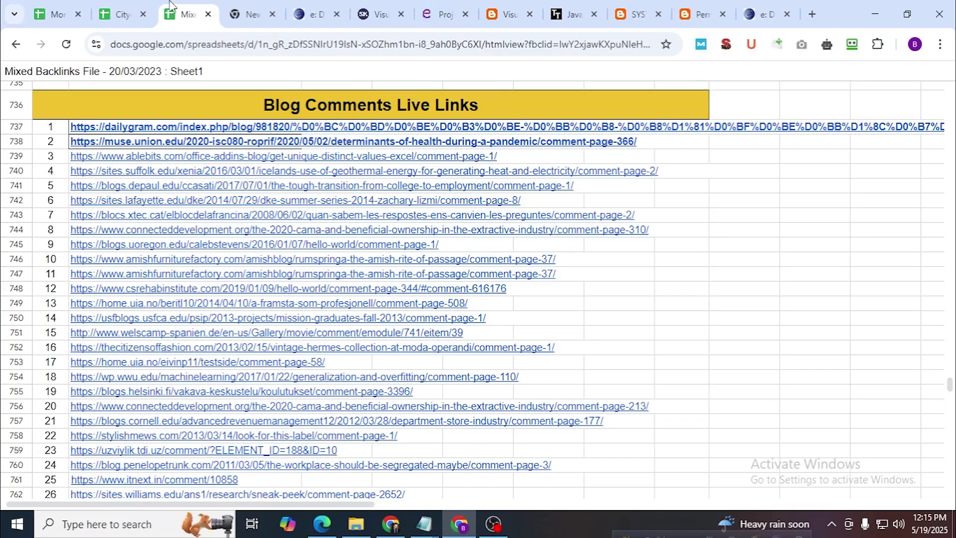
left_click(124, 14)
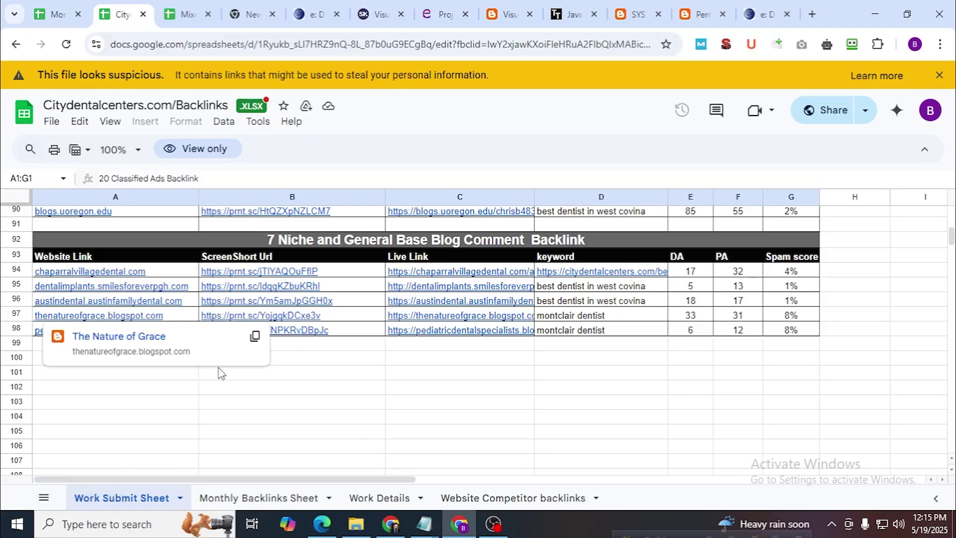
left_click_drag(316, 259, 328, 333)
Open Google Drive in a new tab and open the 100 PDF Submission spreadsheet modified on May 17, 2025 from My Drive
left_click(812, 14)
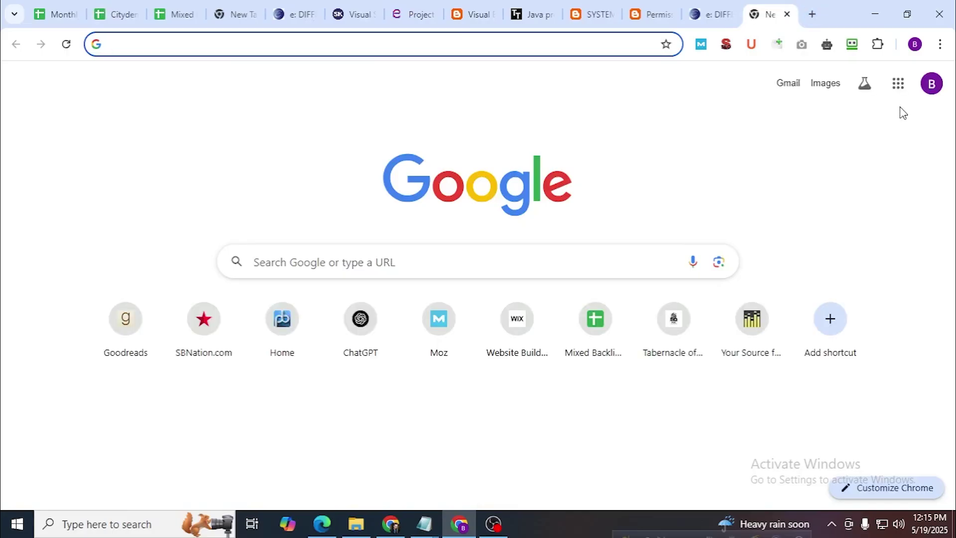
left_click(898, 84)
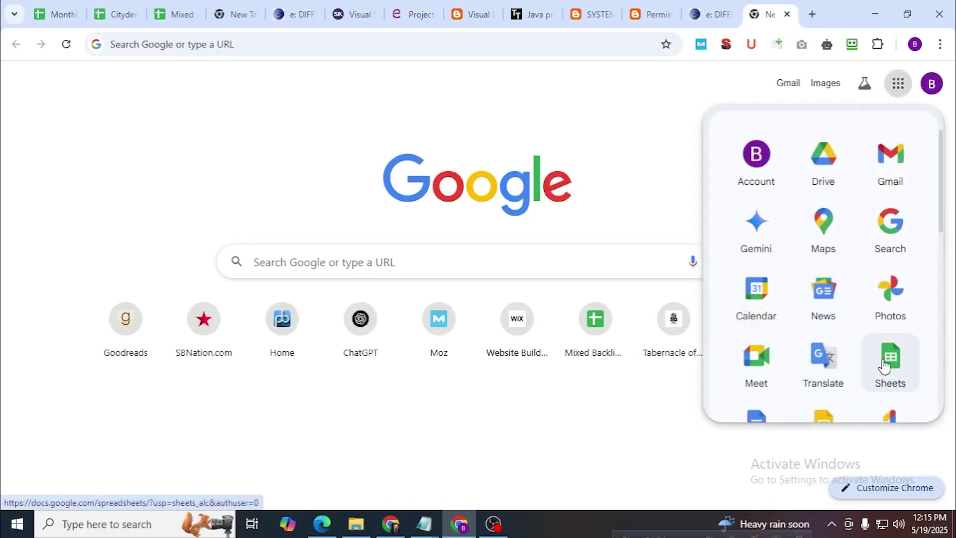
left_click(831, 184)
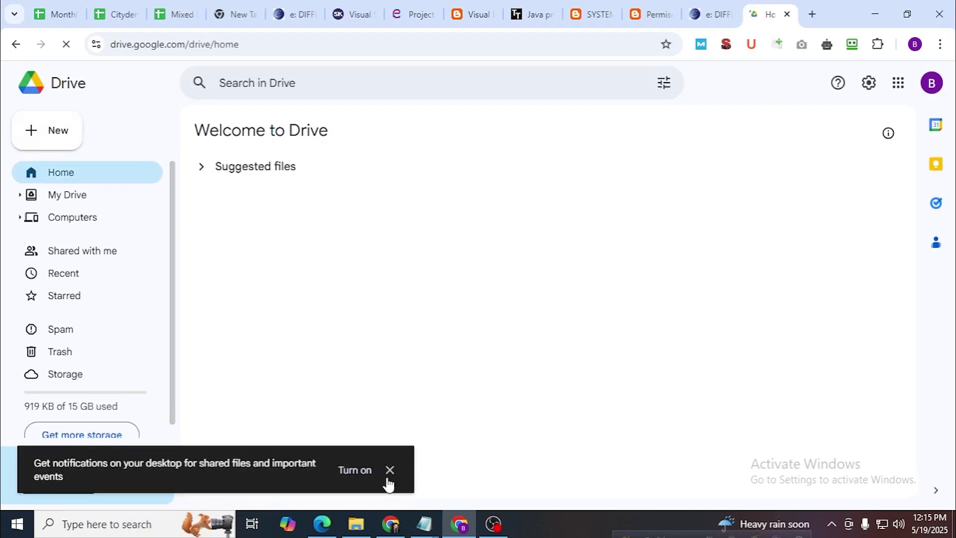
left_click(389, 472)
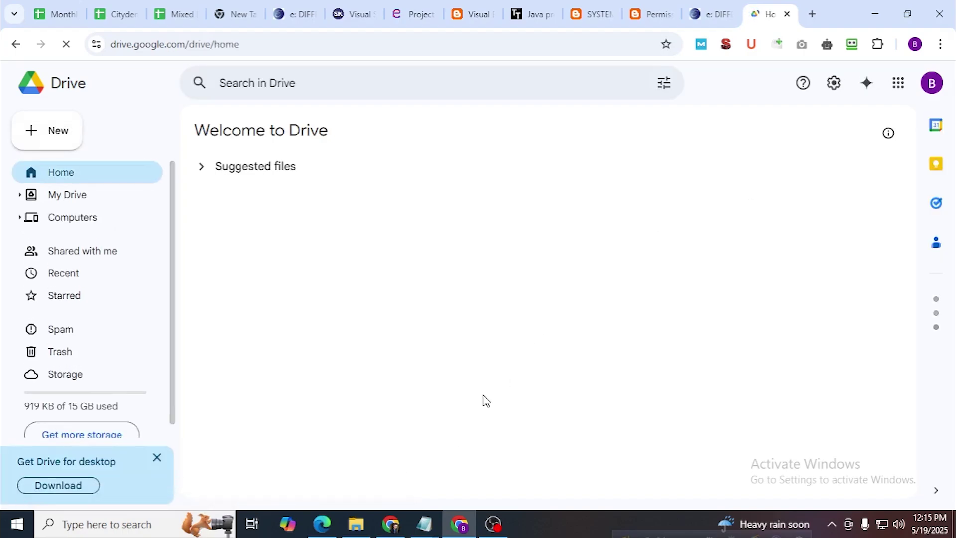
left_click(98, 202)
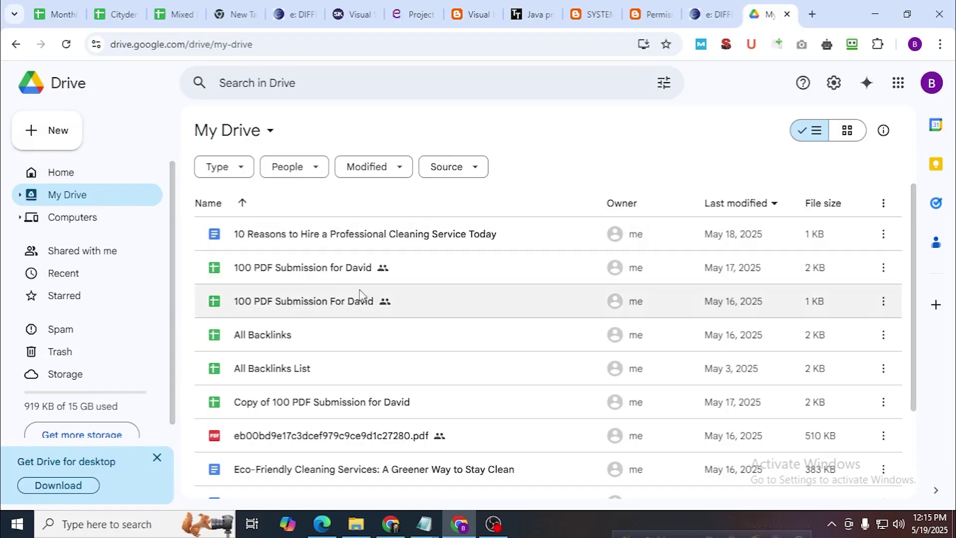
double_click(324, 275)
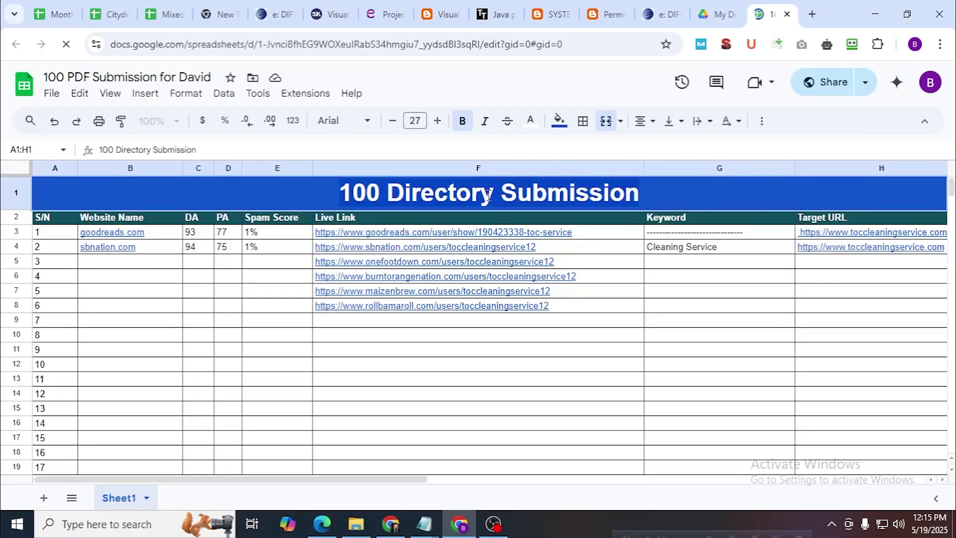
Change the sheet's title row to "100 Blog Comments"
key("BackSpace")
type("1")
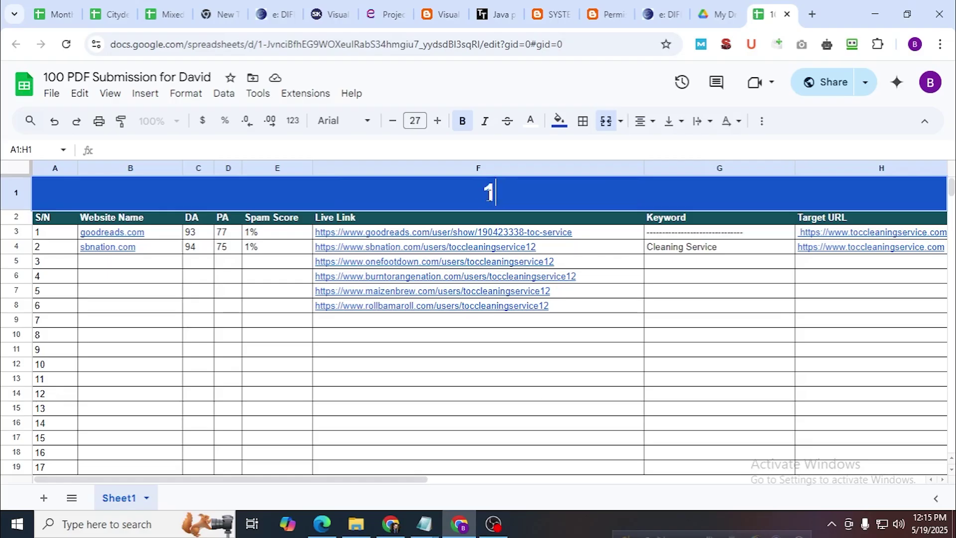
type("00 Blog COmme")
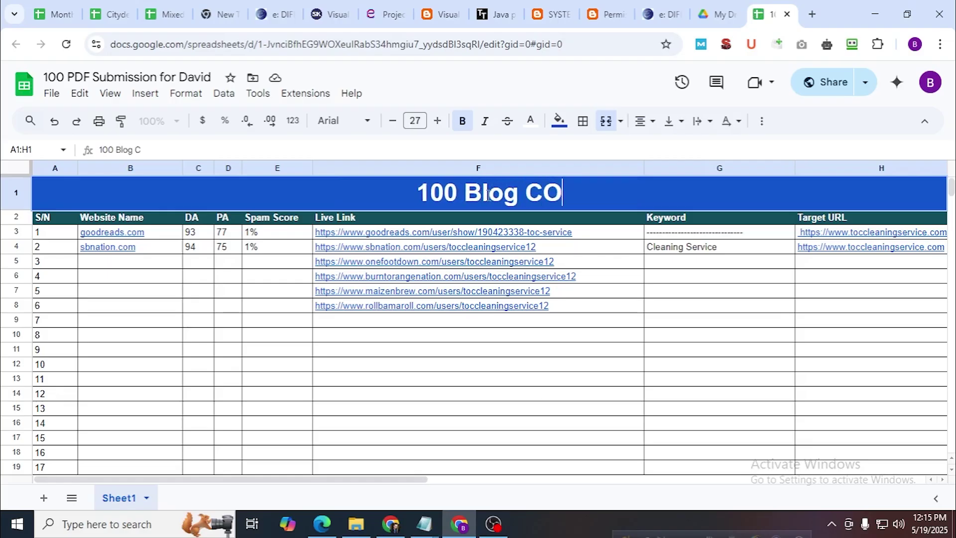
key("BackSpace")
key("BackSpace")
key("BackSpace")
key("BackSpace")
type("omments")
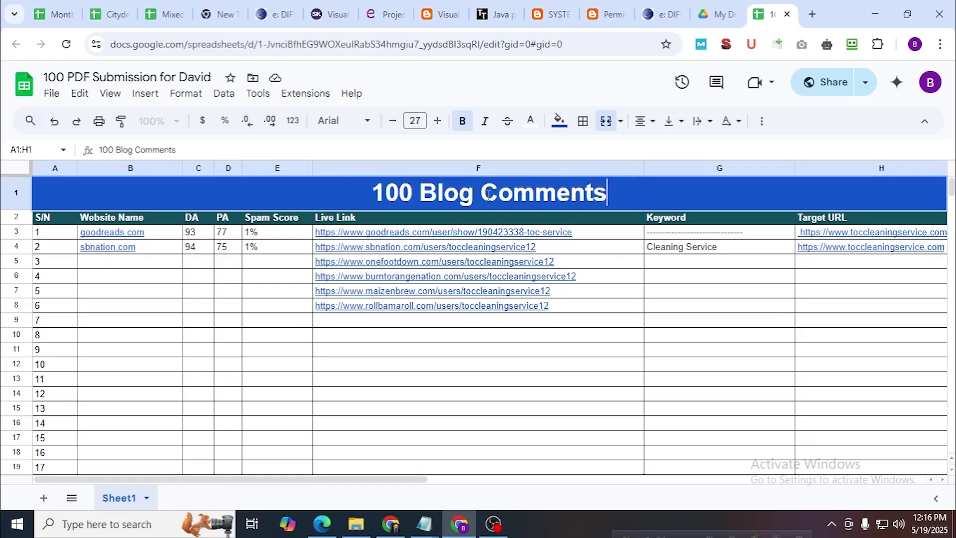
left_click(252, 381)
Copy the link address of the Agency Towing comment with the working link on the Project Report Format post and open that address
left_click_drag(144, 237, 149, 249)
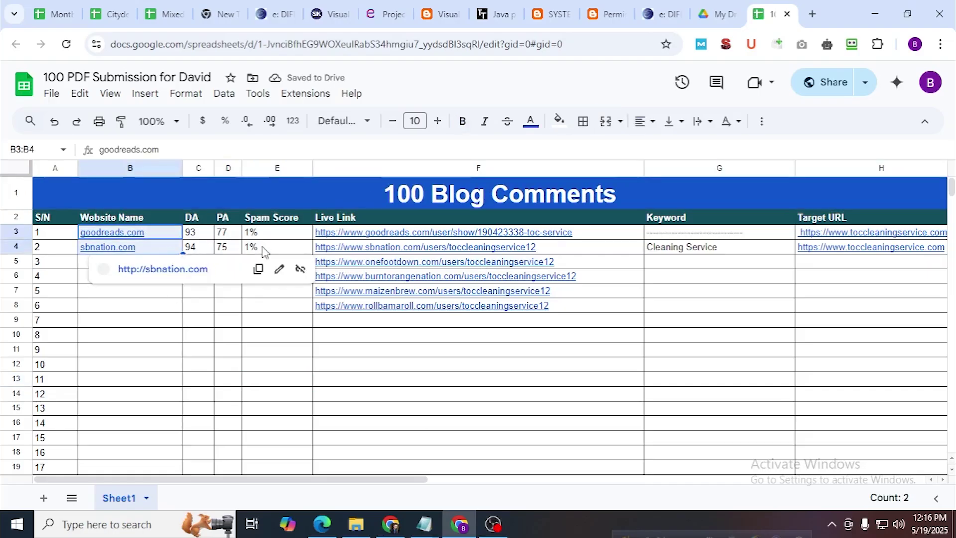
left_click_drag(415, 238, 429, 311)
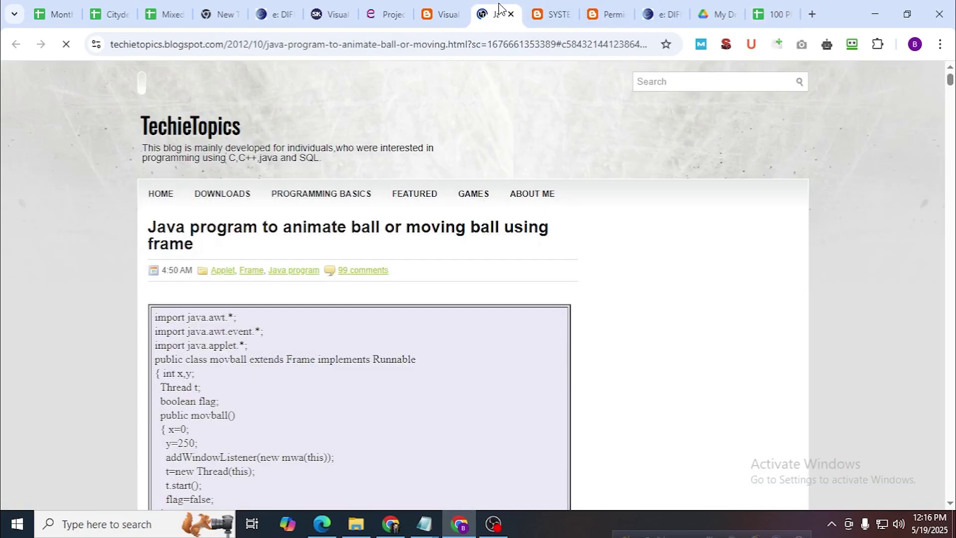
left_click(444, 11)
left_click(386, 11)
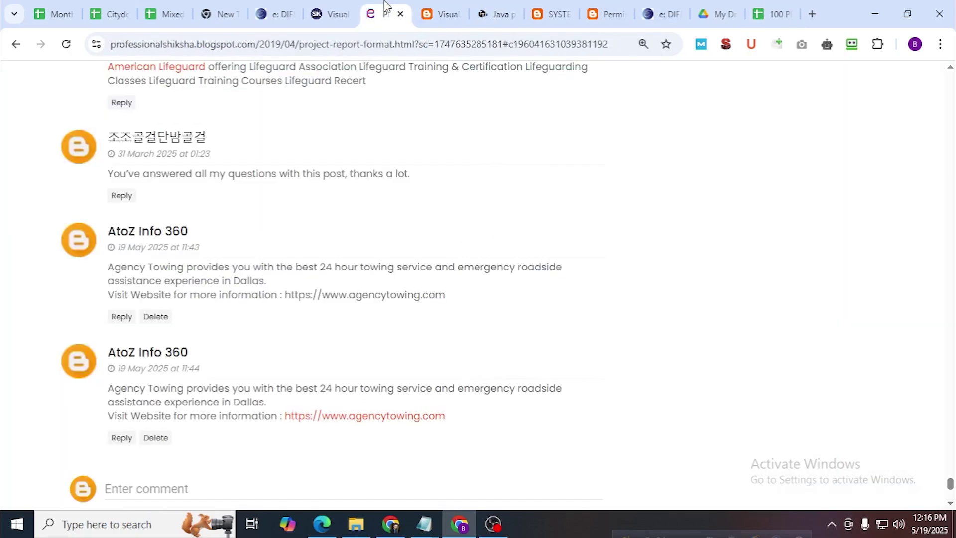
scroll(367, 363, "down", 2)
right_click(151, 307)
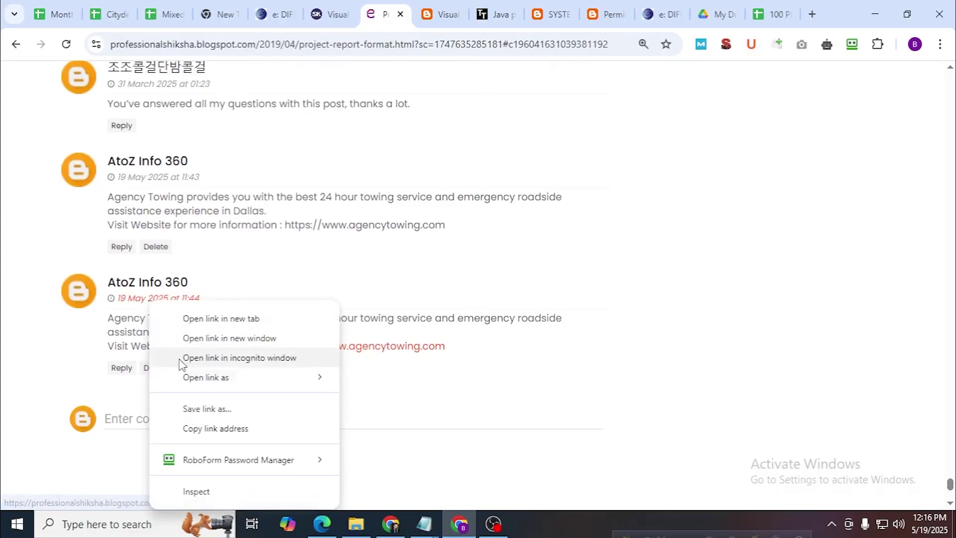
left_click(200, 427)
left_click(234, 43)
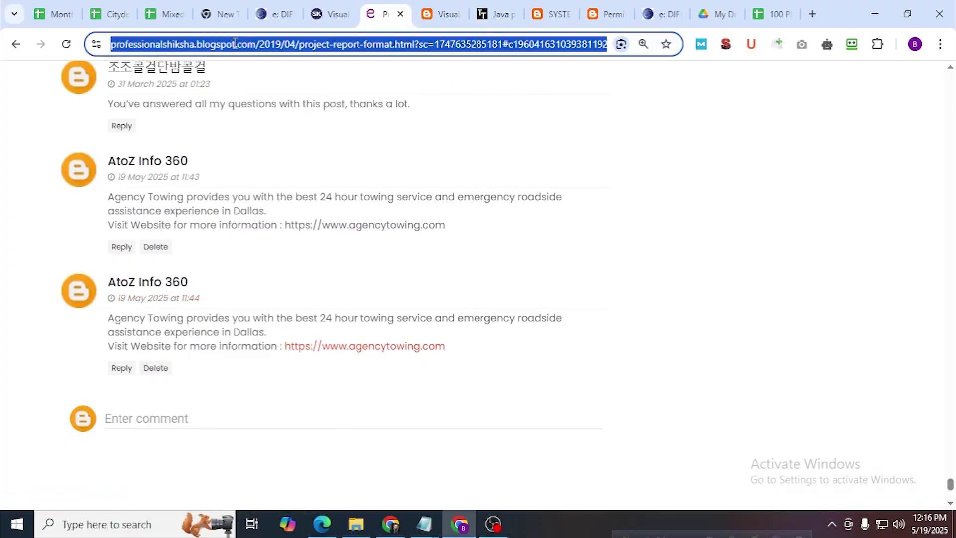
key("ctrl+v")
key("Return")
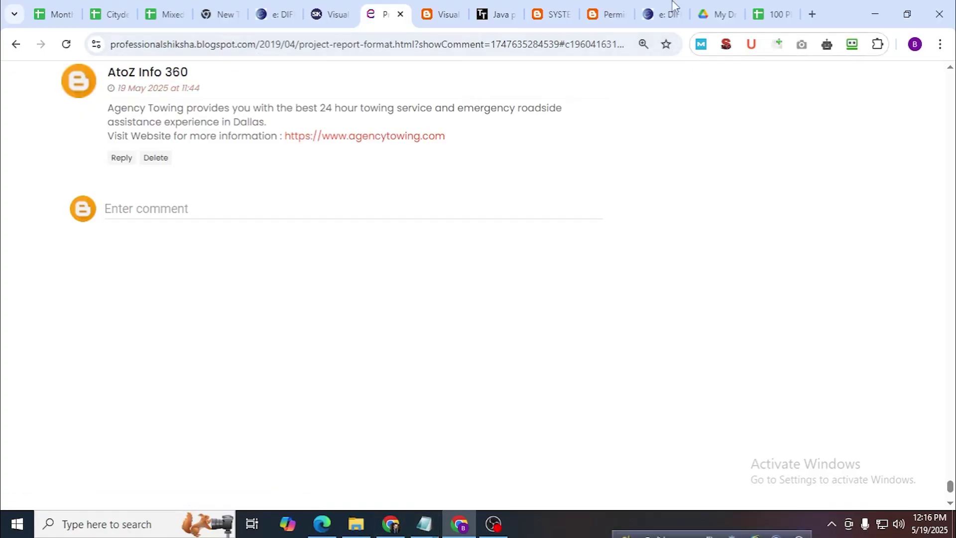
In the 100 Blog Comments sheet, clear the old live links and paste the copied comment link as the first Live Link
left_click(150, 9)
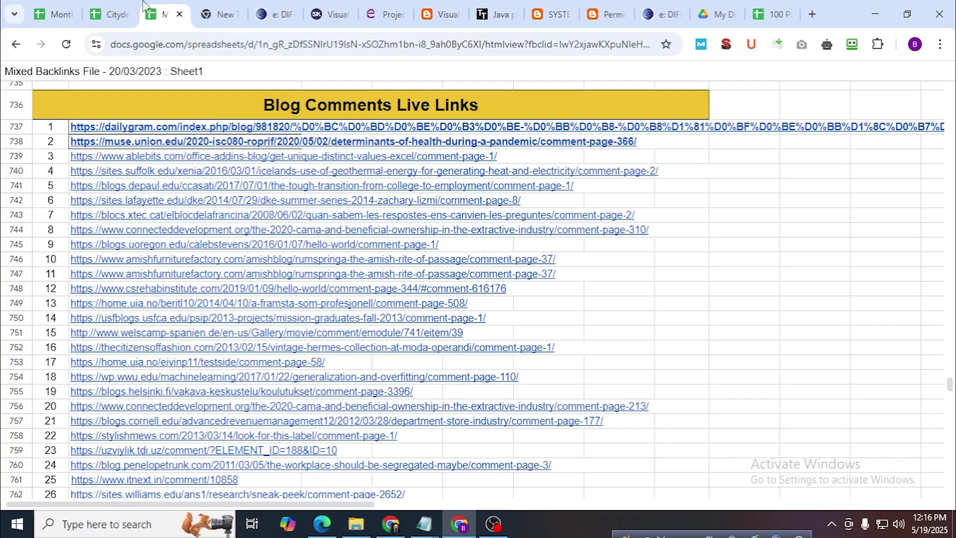
left_click(107, 10)
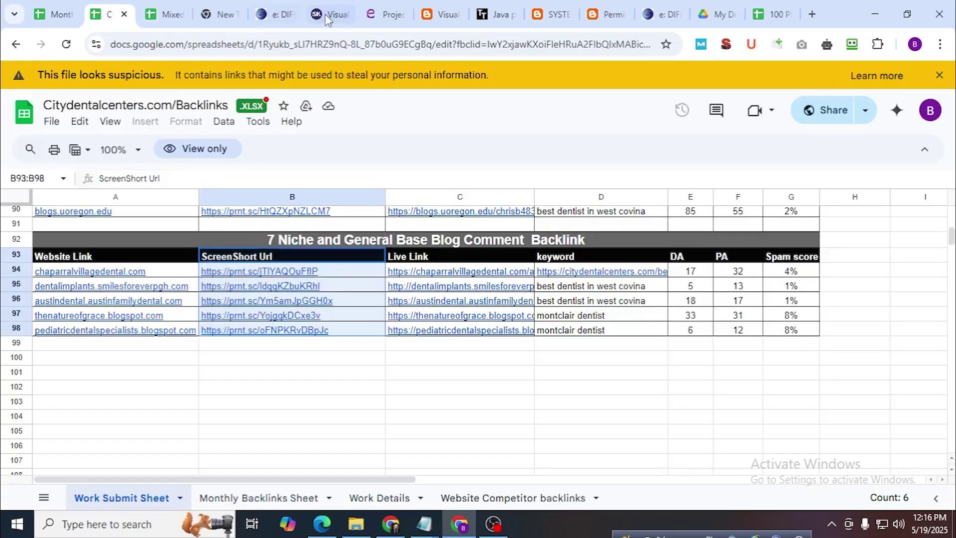
left_click(777, 11)
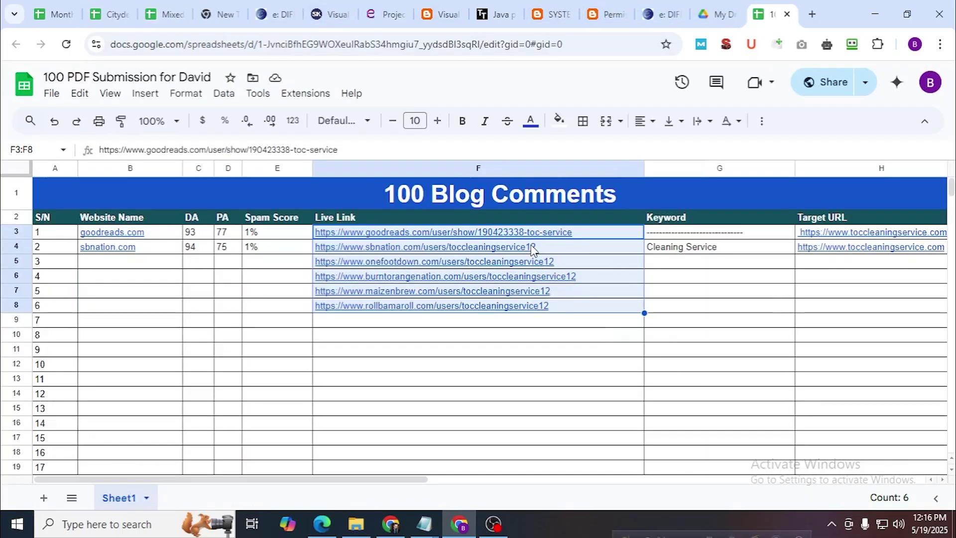
left_click_drag(531, 234, 544, 305)
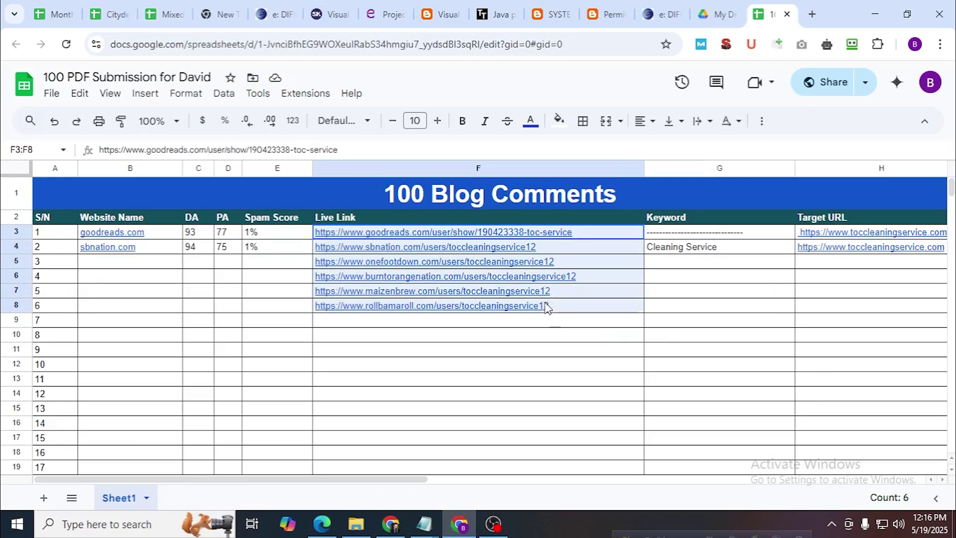
key("Delete")
left_click(438, 235)
key("ctrl+v")
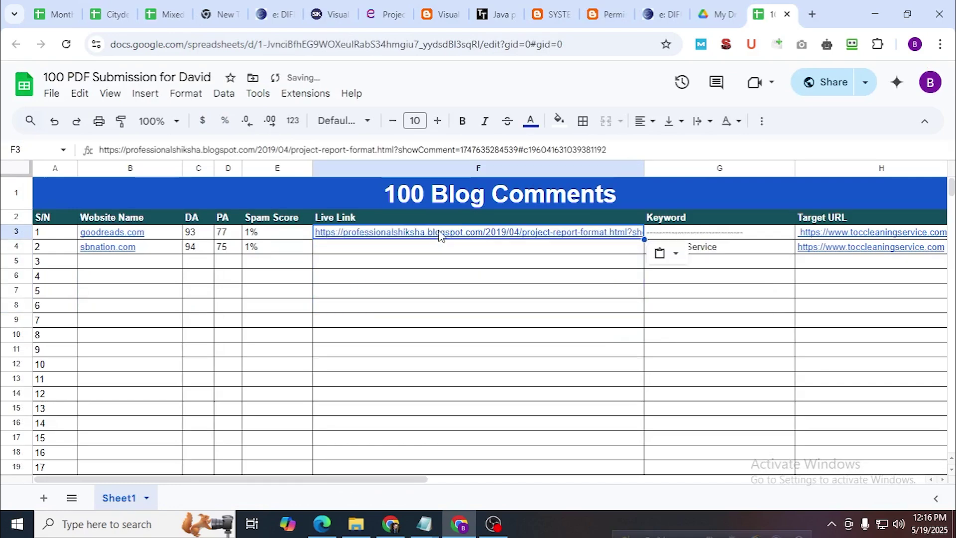
left_click(687, 235)
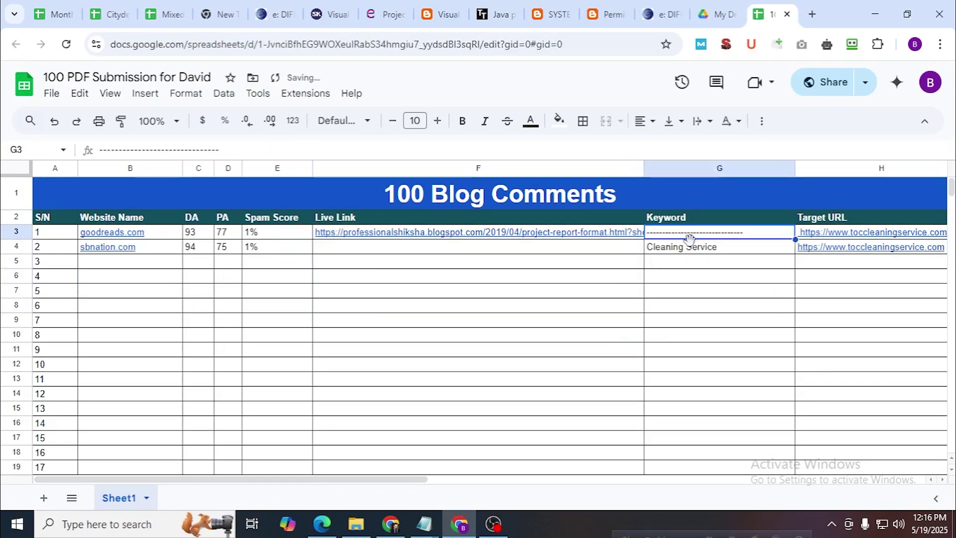
left_click(440, 7)
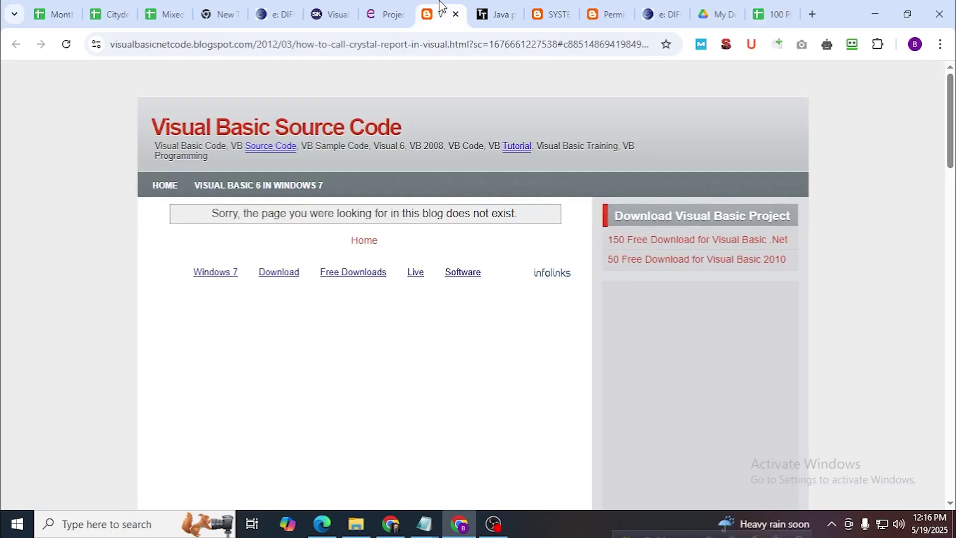
left_click(383, 12)
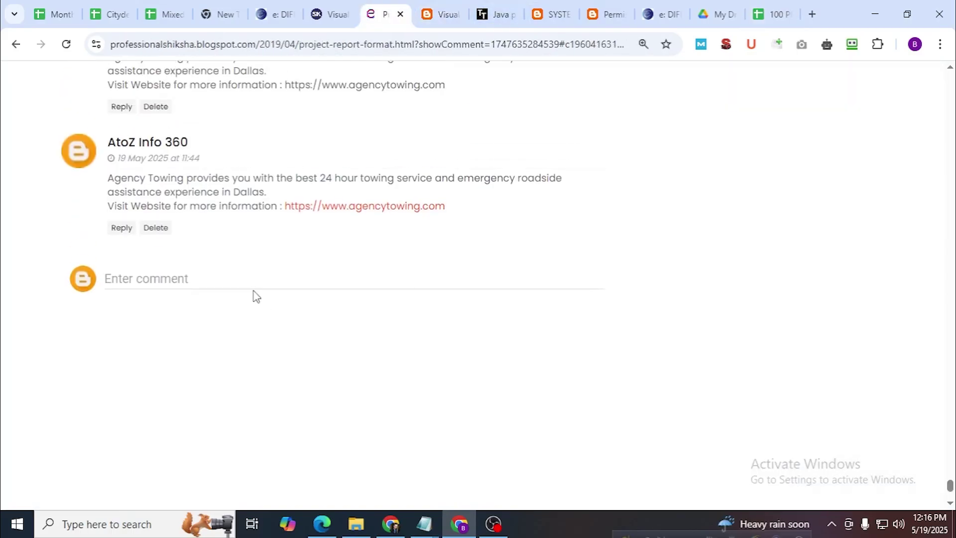
left_click(170, 280)
left_click(255, 279)
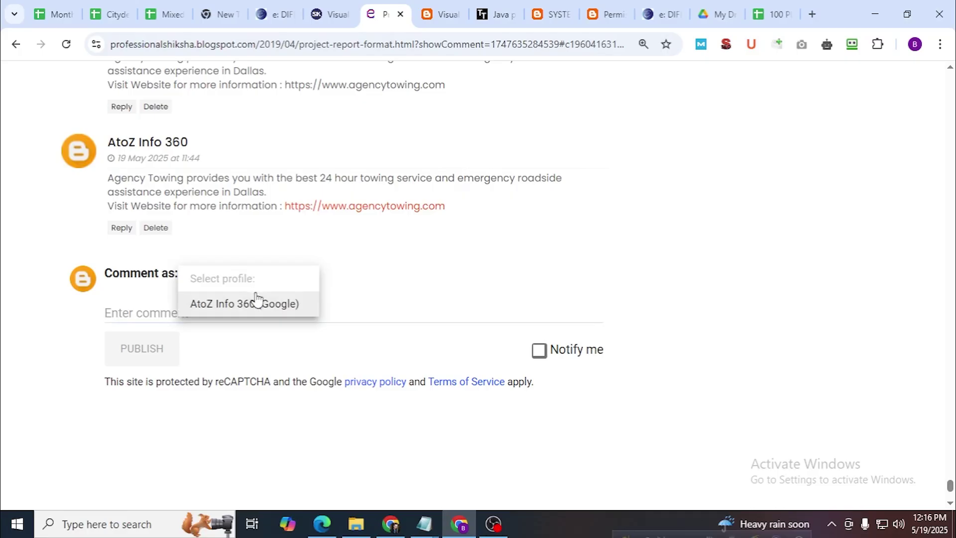
left_click(148, 309)
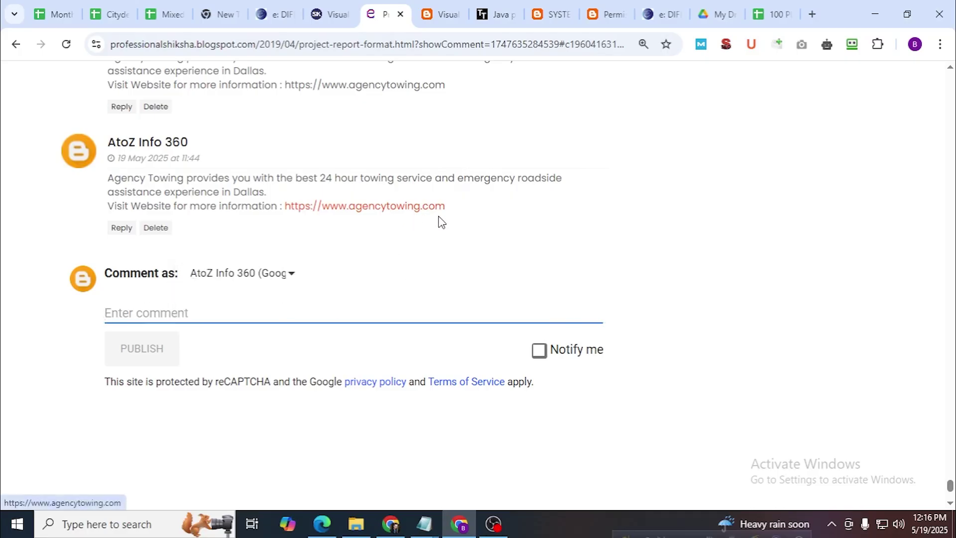
left_click_drag(445, 206, 285, 207)
key("ctrl+c")
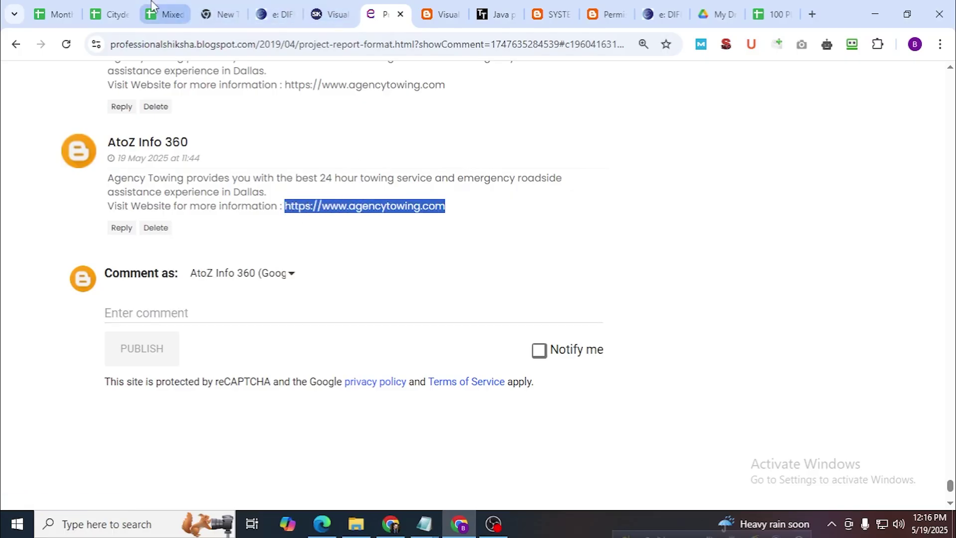
Clear the old Keyword and Target URL entries in rows 3 and 4 of the 100 Blog Comments sheet
left_click(754, 11)
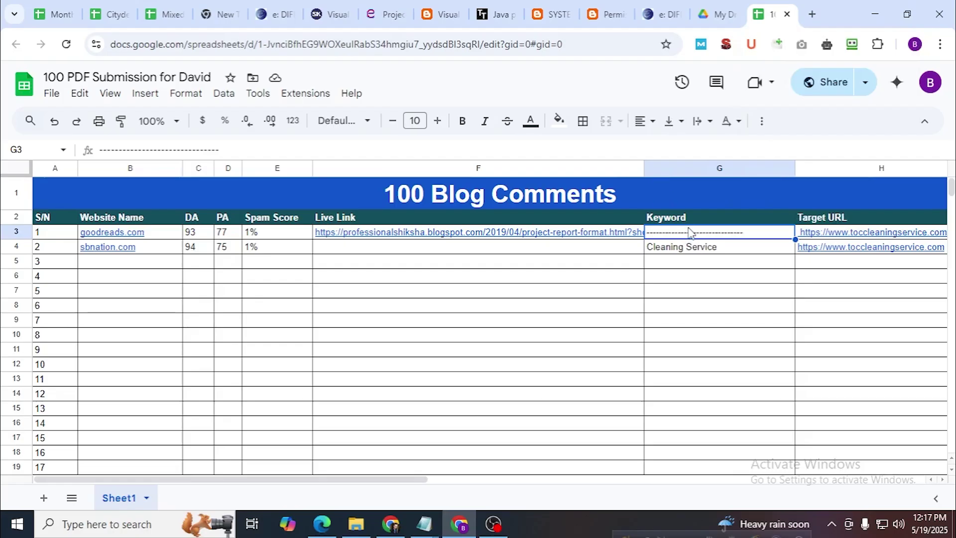
left_click_drag(409, 485, 498, 486)
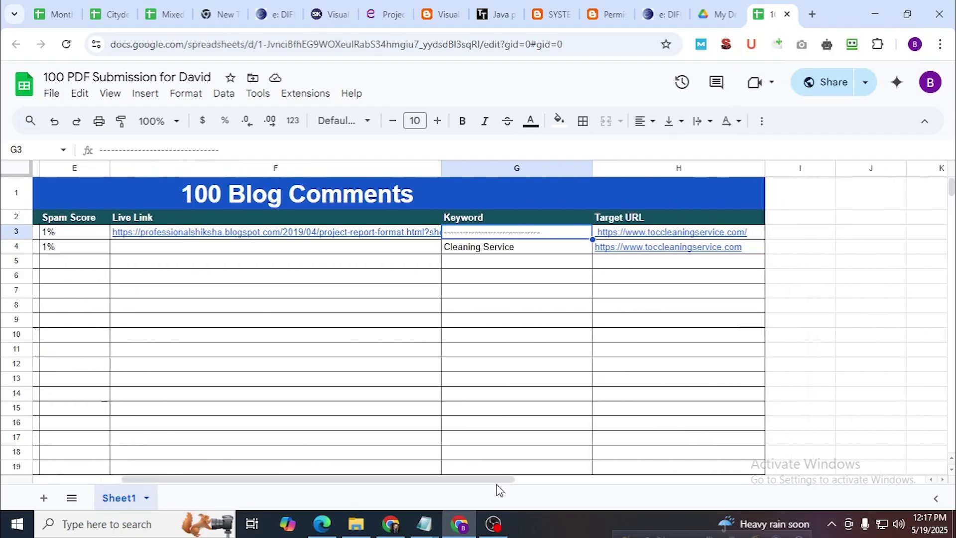
left_click(626, 235)
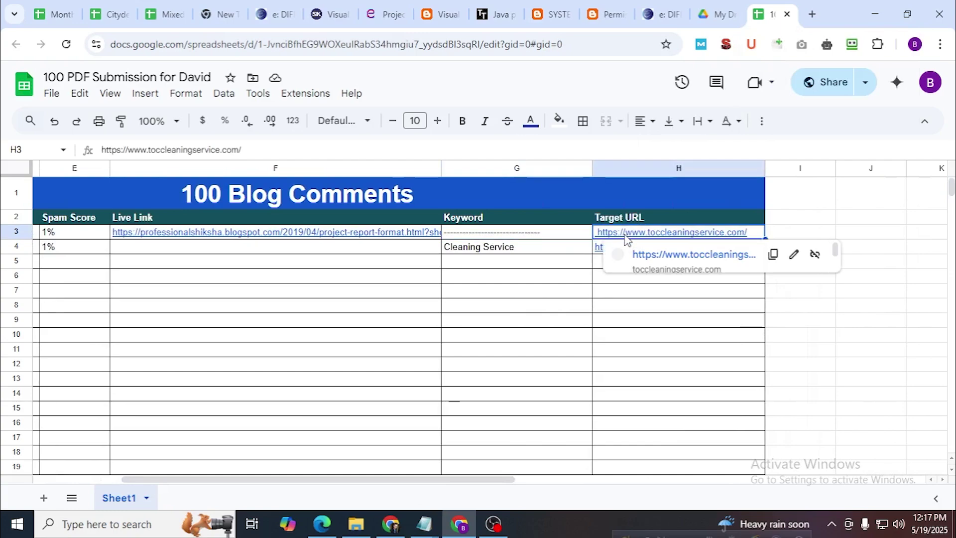
key("Delete")
left_click(597, 249)
key("Delete")
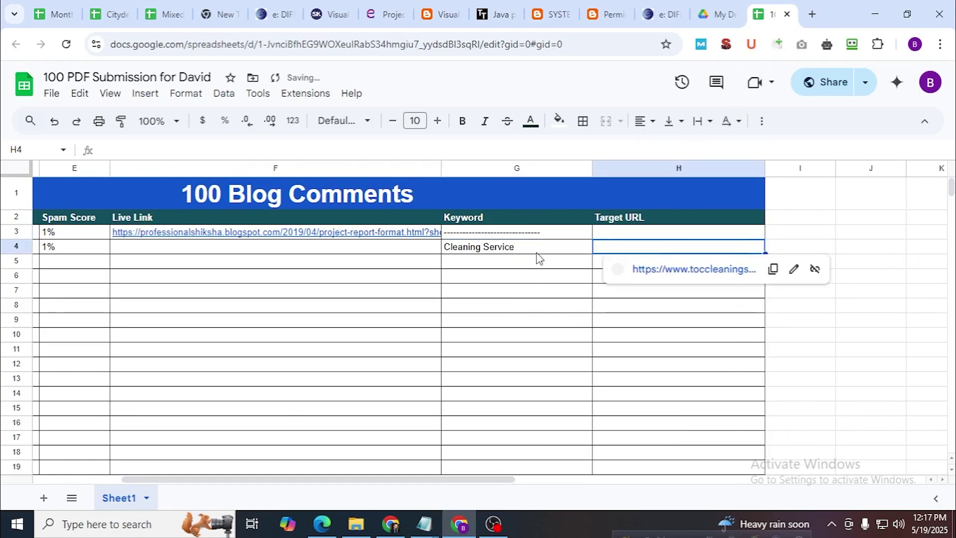
left_click(529, 249)
key("Delete")
left_click(522, 234)
key("Delete")
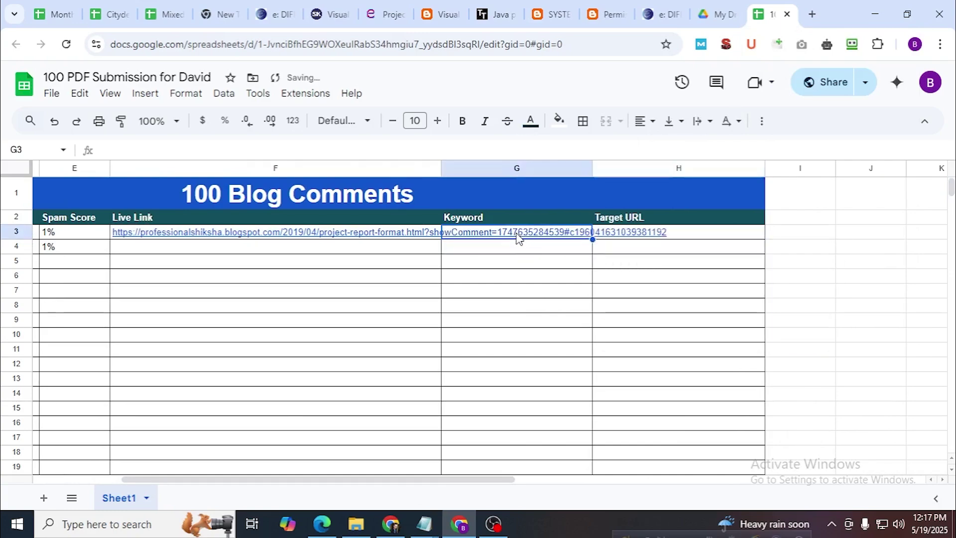
key("ctrl+v")
left_click(645, 236)
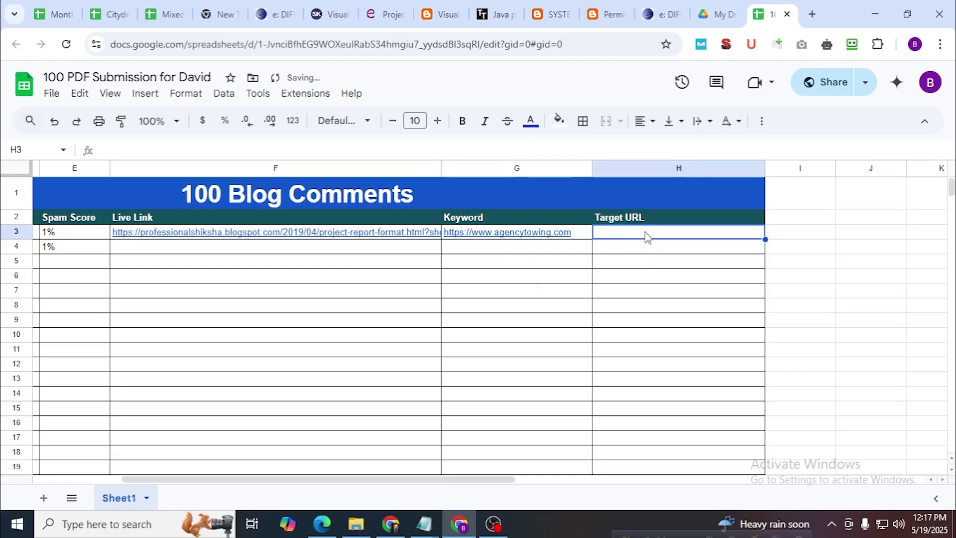
key("ctrl+v")
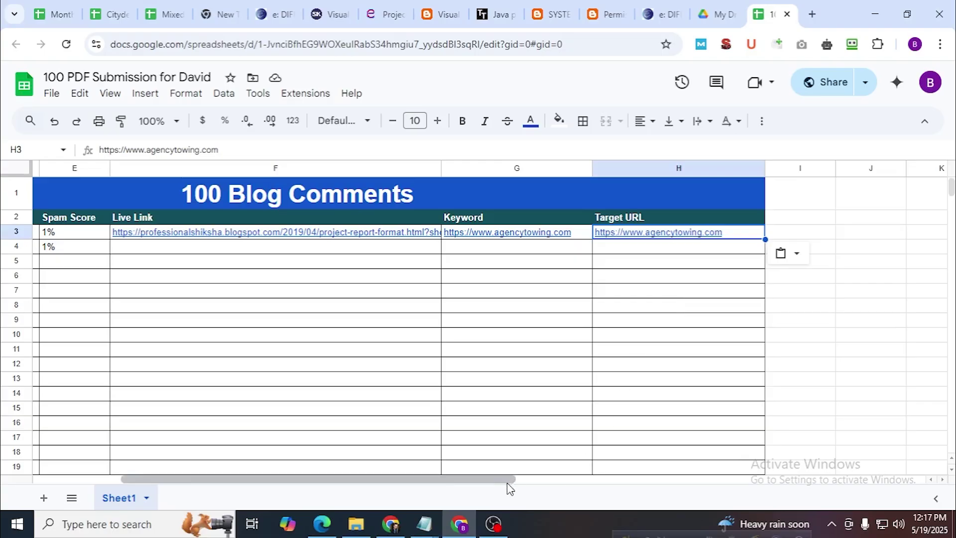
Widen column I to about three times its width and enter the header "Screenshort URL" in cell I2
left_click_drag(515, 481, 601, 484)
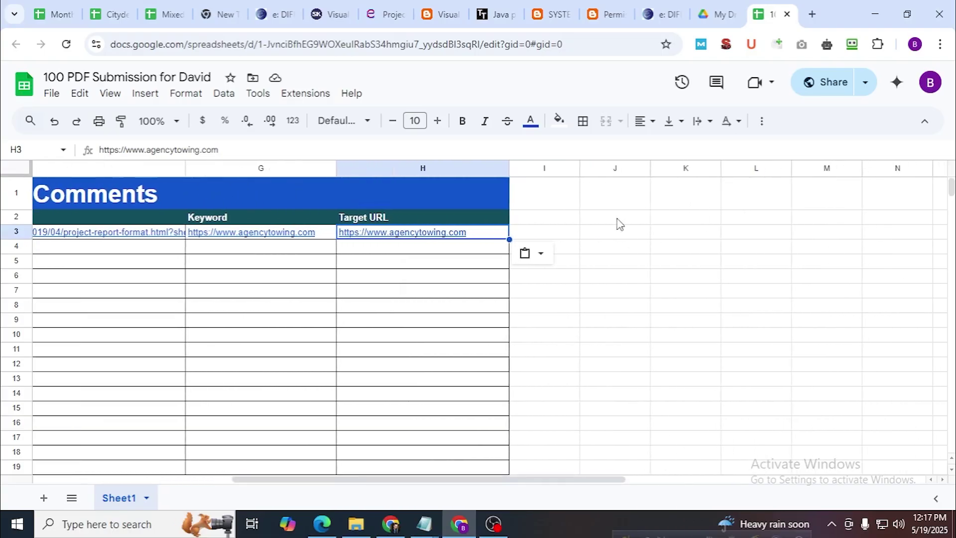
left_click_drag(580, 168, 721, 168)
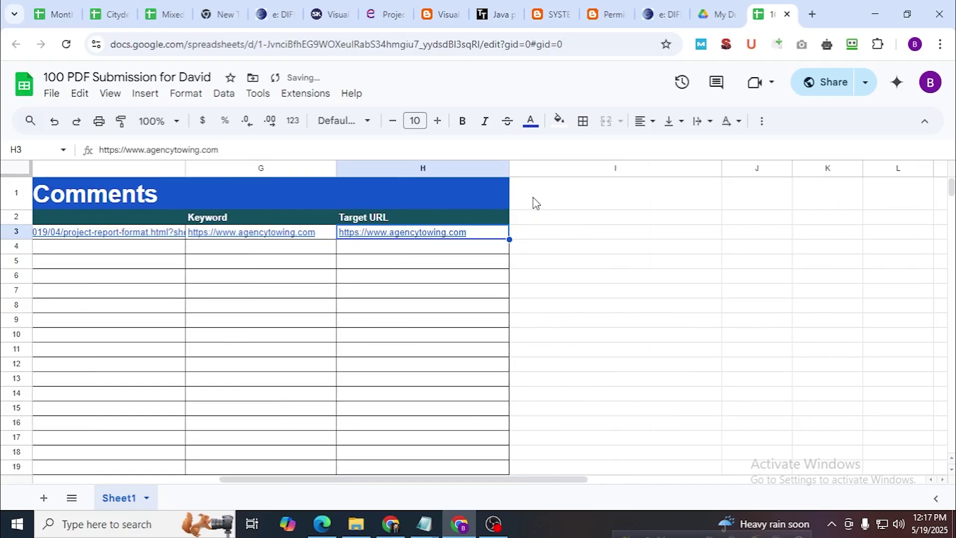
left_click(537, 201)
left_click(540, 219)
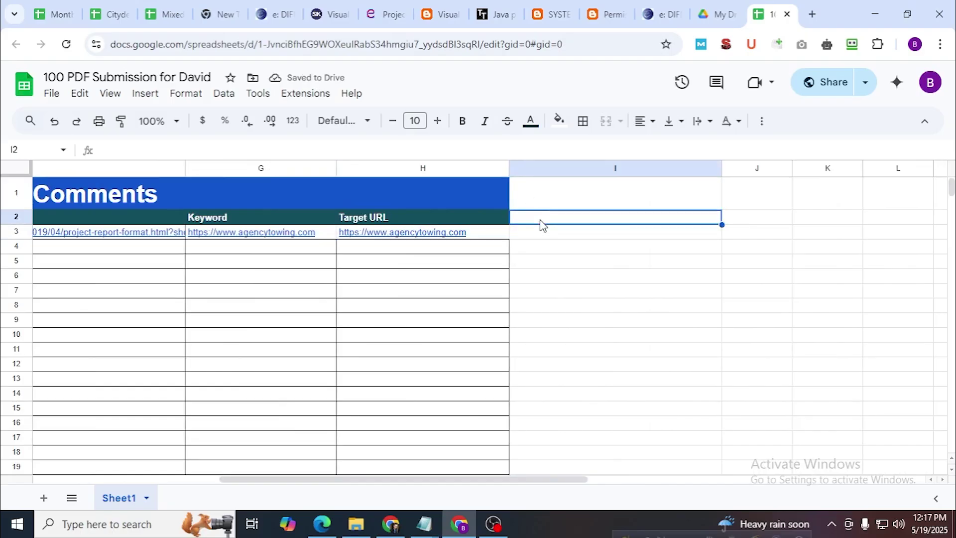
type("Scree")
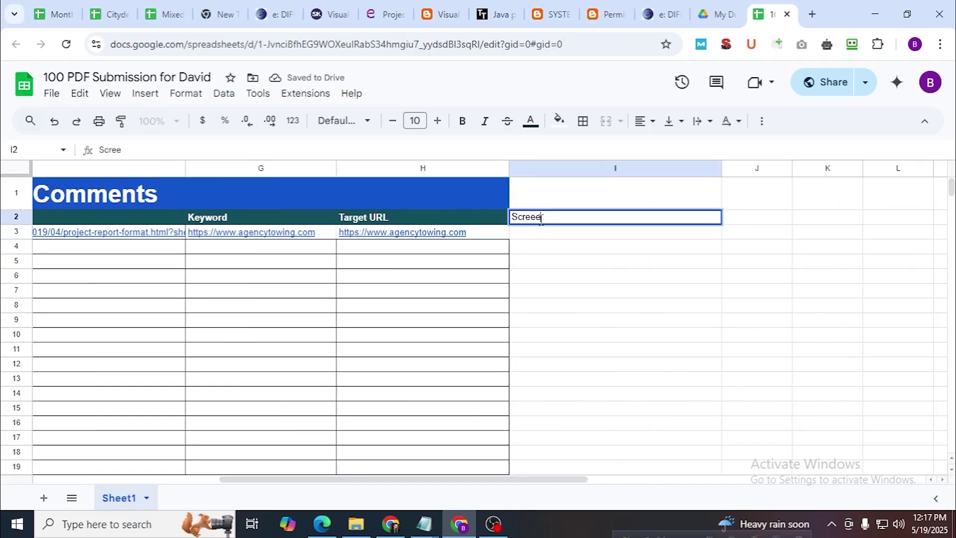
type("nshort URL")
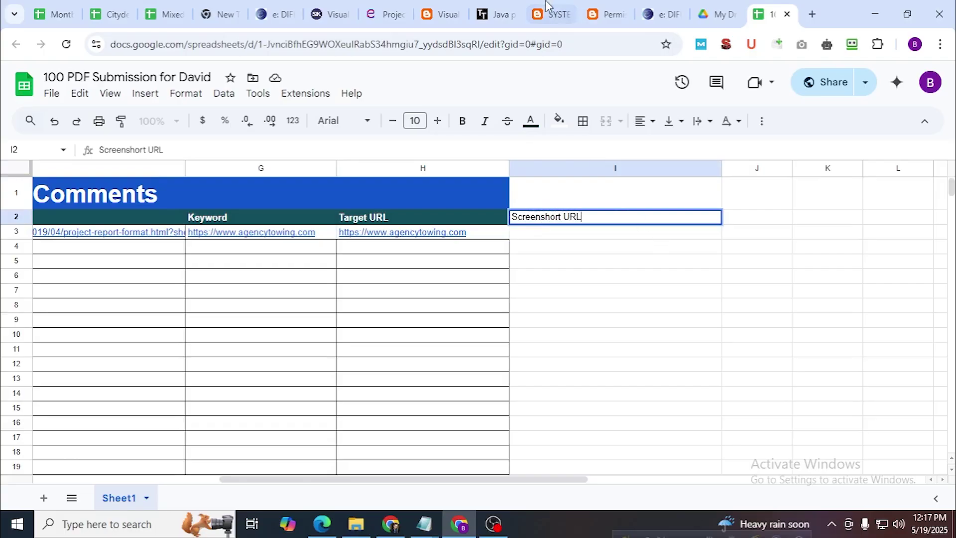
Capture a screenshot of the Project Report Format comment page and outline the last comment's profile name, text and website link with rectangles
left_click(443, 7)
left_click(374, 7)
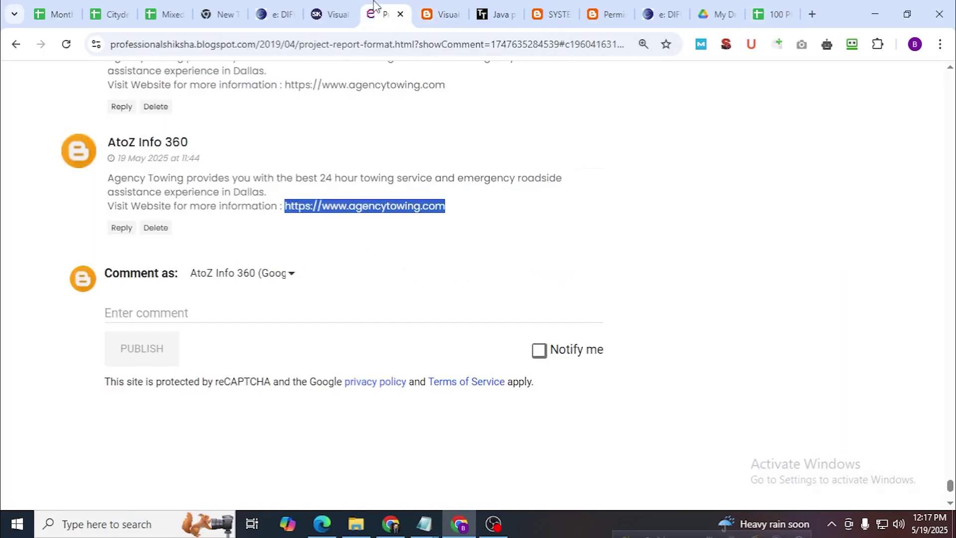
left_click(788, 220)
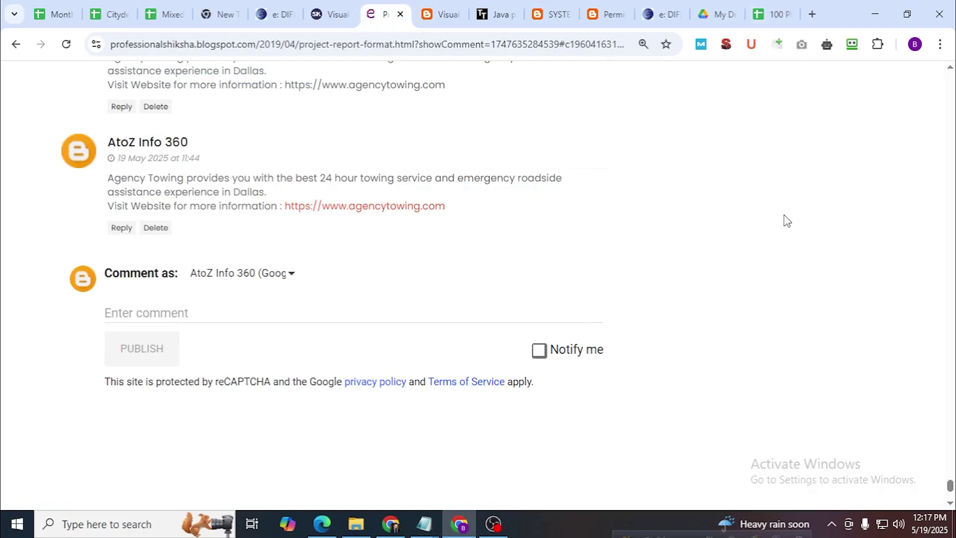
key("super+shift+s")
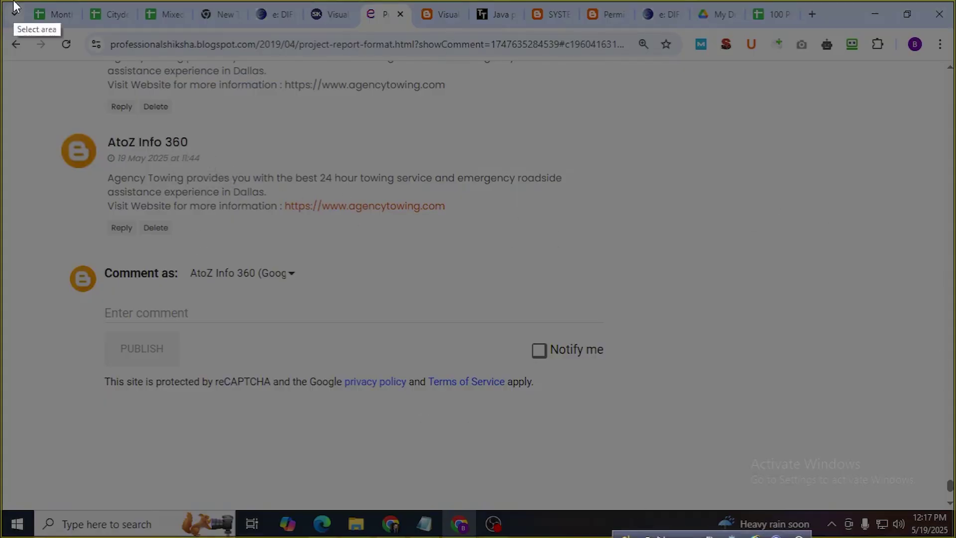
left_click_drag(2, 28, 849, 505)
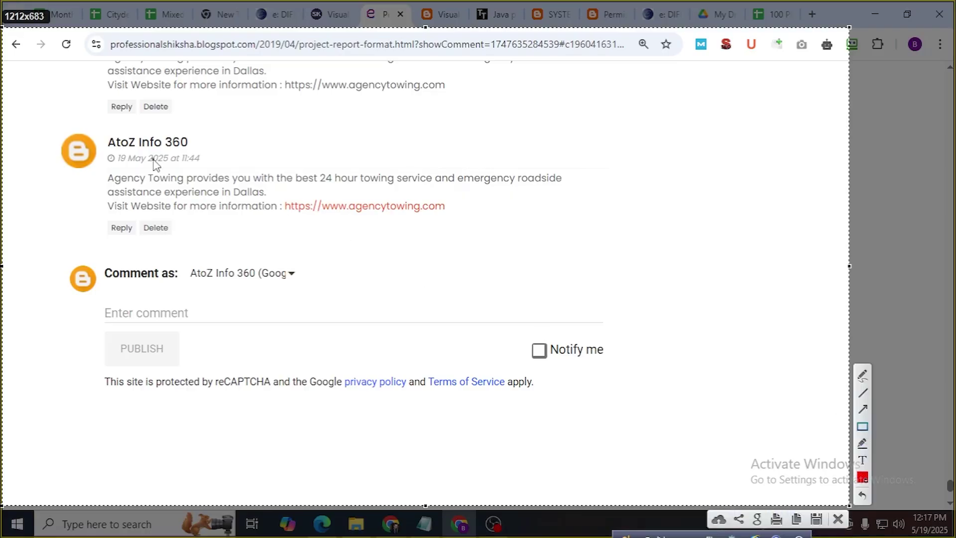
left_click_drag(102, 133, 199, 155)
left_click_drag(92, 171, 581, 226)
left_click_drag(285, 196, 470, 215)
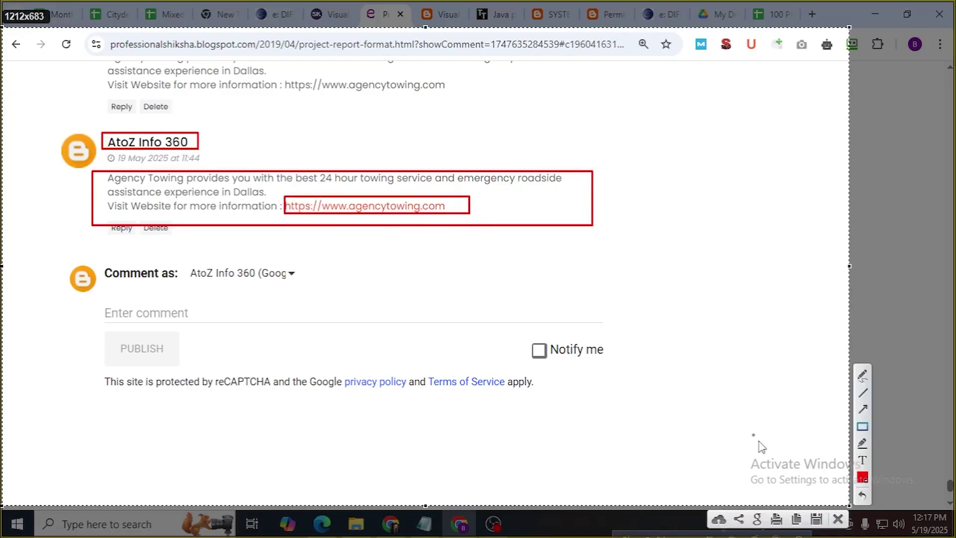
Upload the marked screenshot, copy its link and paste it into cell I3 of the report sheet
left_click(721, 513)
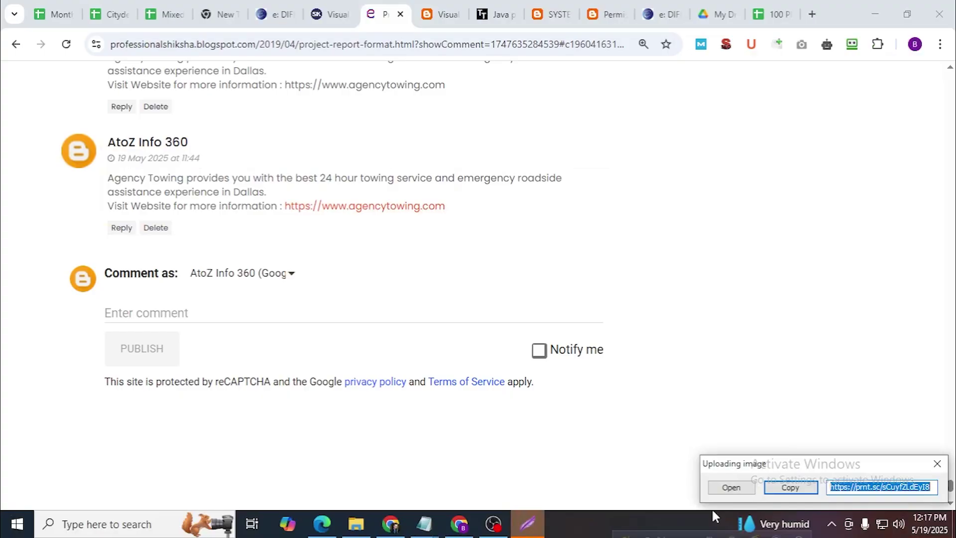
left_click(815, 488)
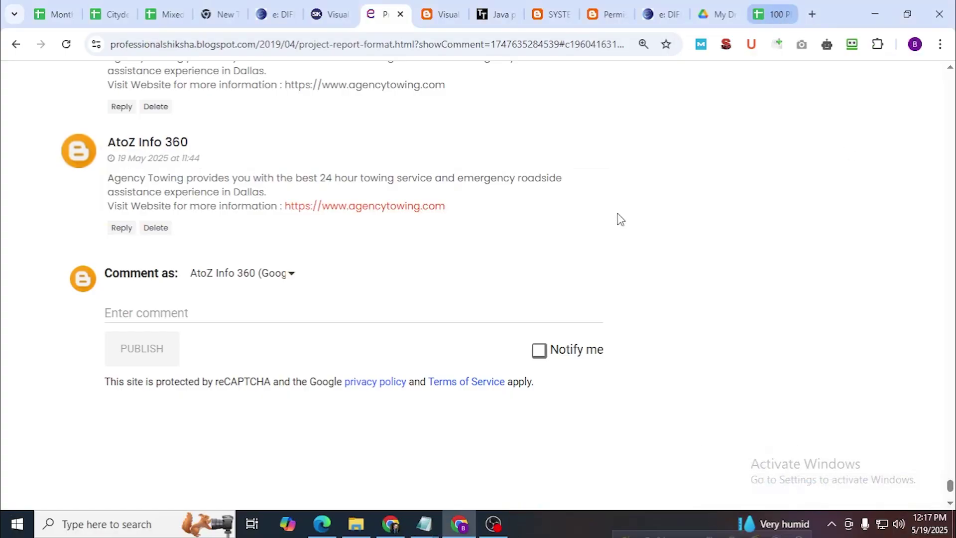
key("ctrl+9")
key("Return")
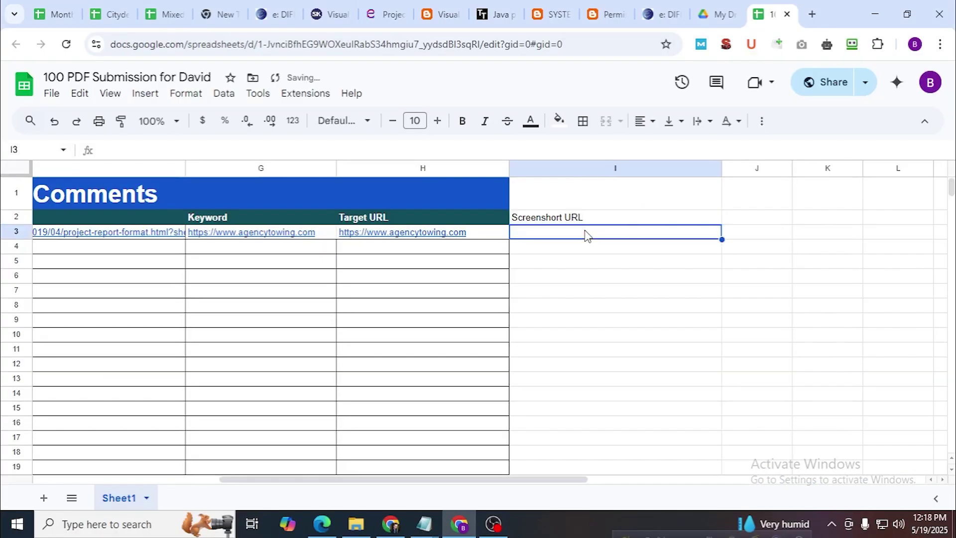
key("ctrl+v")
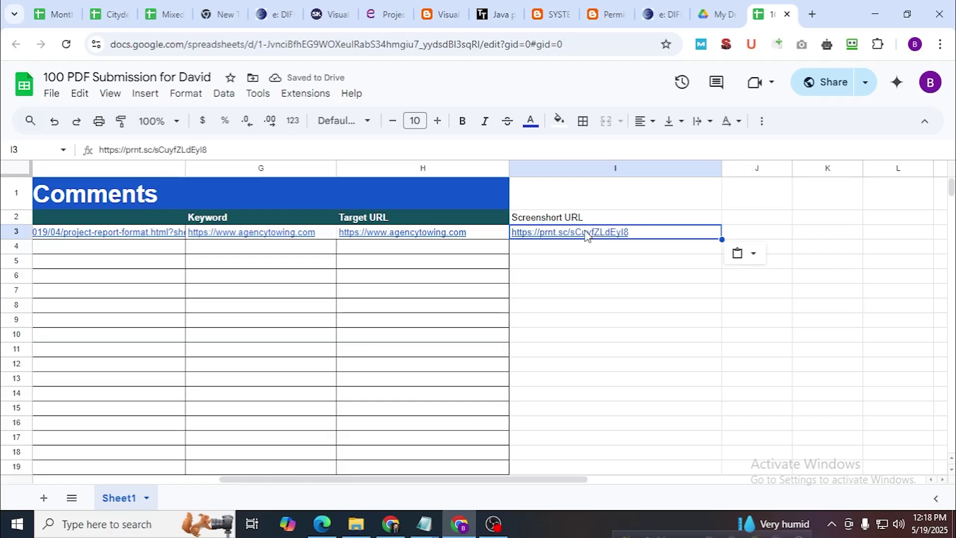
Close all the blog post tabs and the empty new tab, and return to the Mixed Backlinks File sheet
left_click(289, 15)
left_click(290, 15)
left_click(290, 15)
left_click(290, 15)
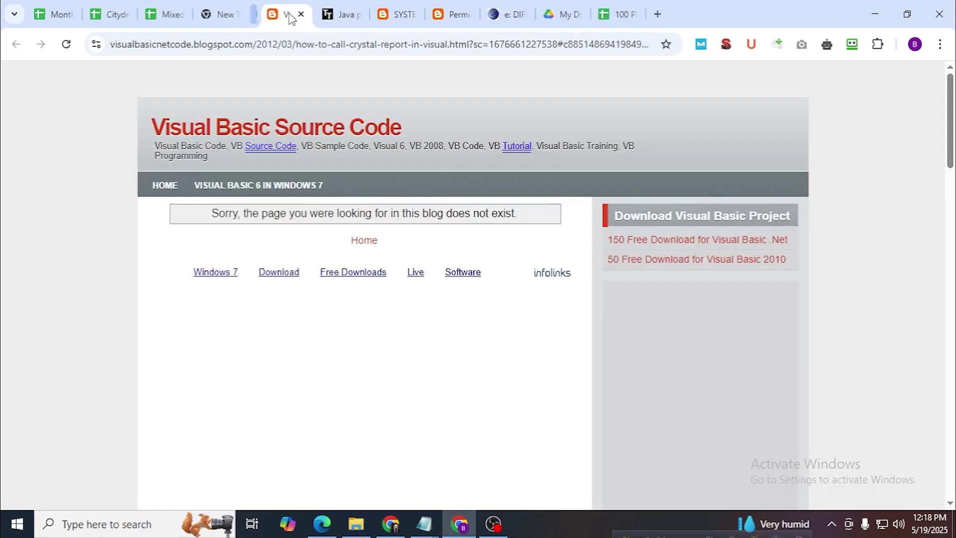
left_click(290, 14)
left_click(290, 15)
left_click(290, 15)
left_click(290, 15)
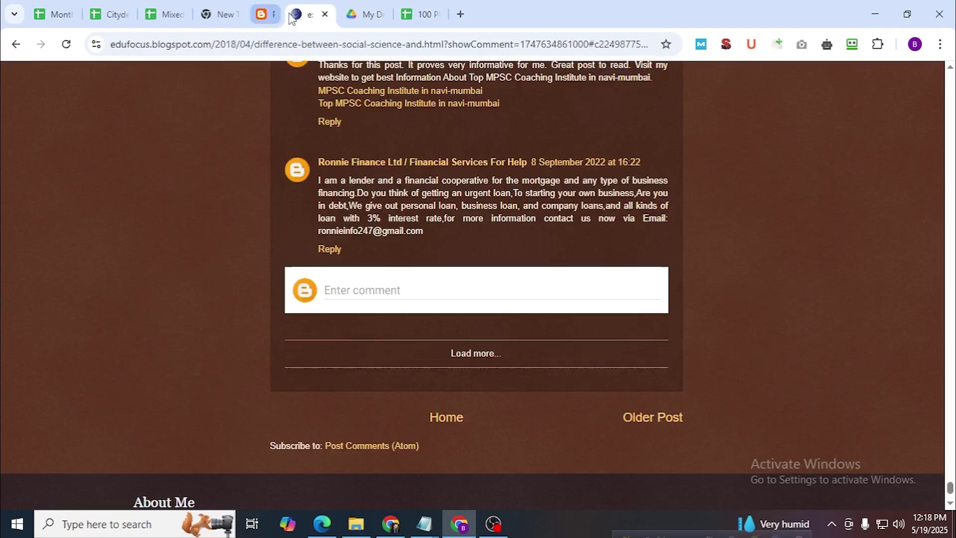
left_click(290, 15)
left_click(224, 14)
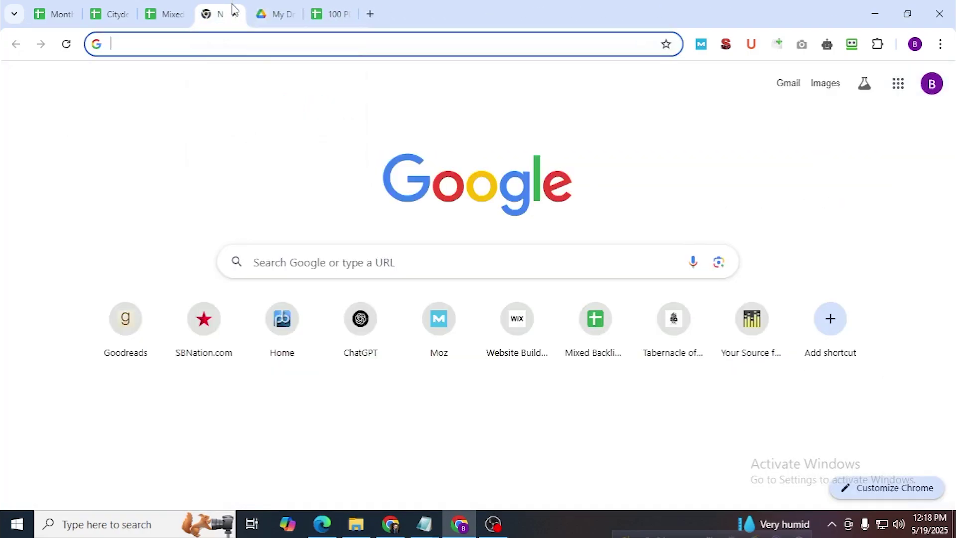
left_click(235, 14)
left_click(185, 9)
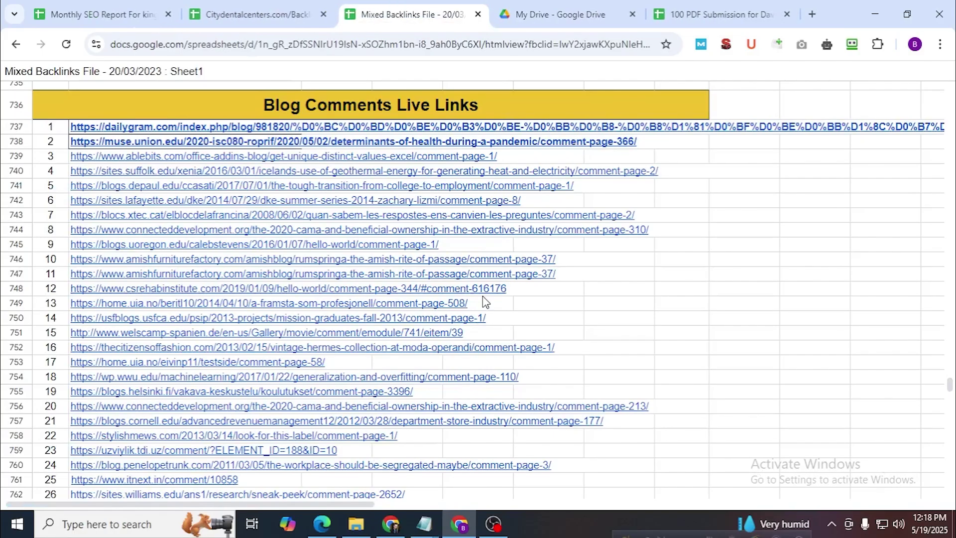
Switch to the Blog Comment note in Notepad and highlight "post a comment" and "health" in the search phrase
mouse_move(428, 522)
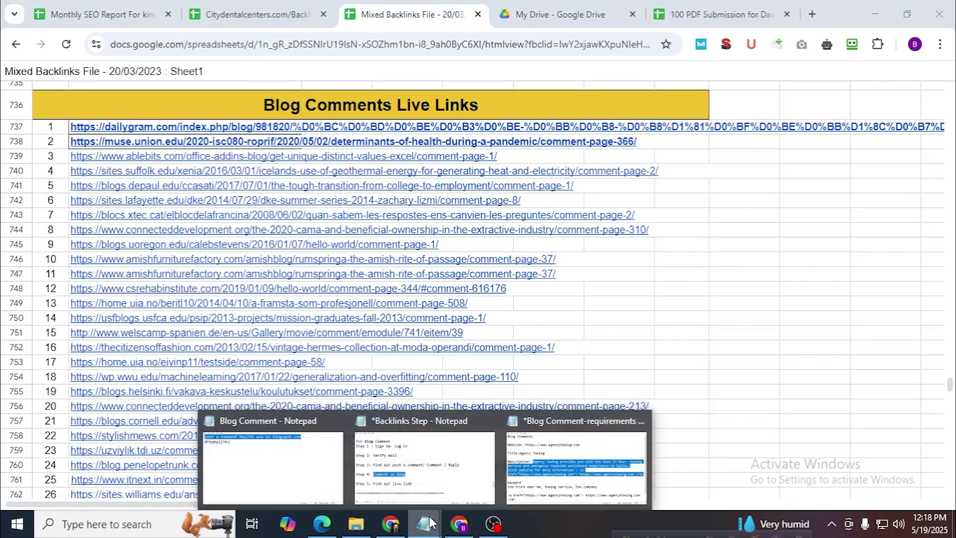
left_click(305, 477)
left_click(44, 51)
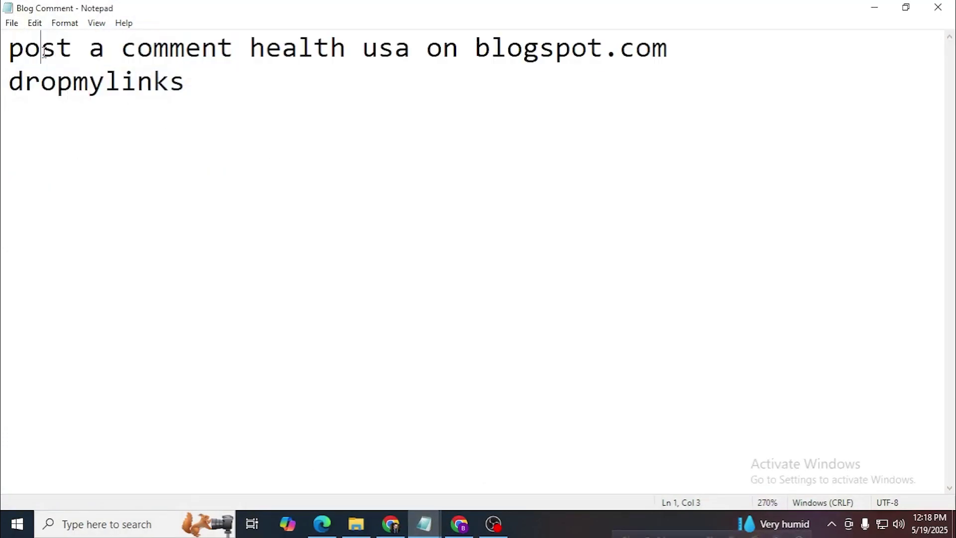
left_click_drag(10, 52, 234, 50)
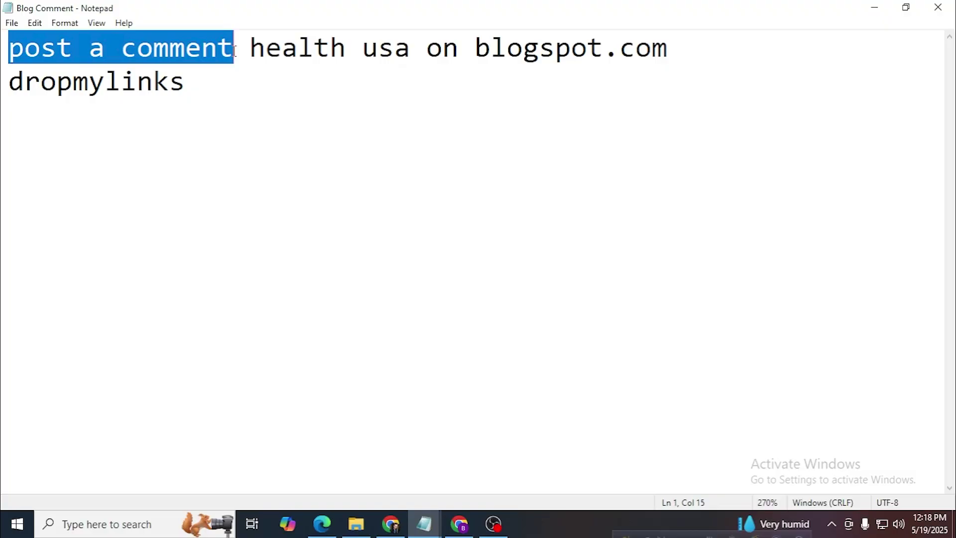
double_click(263, 52)
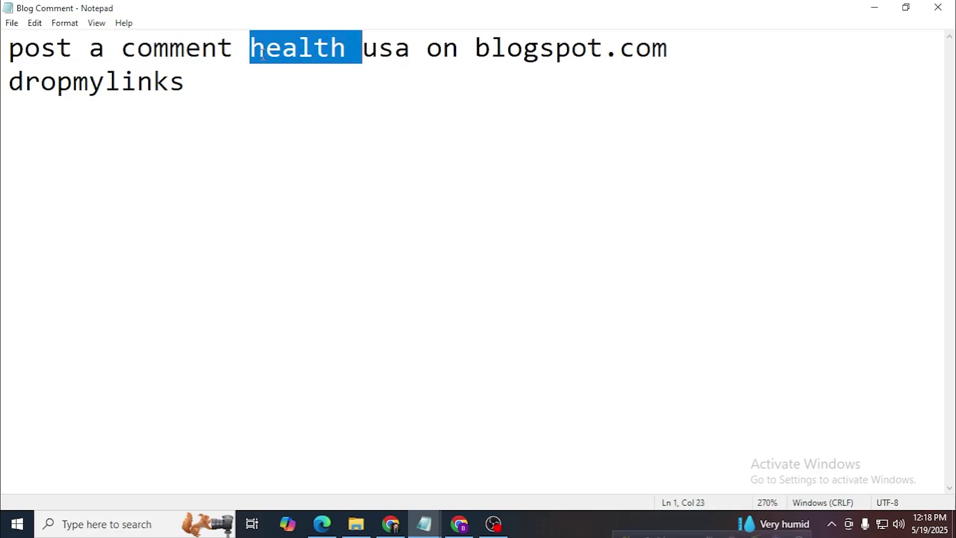
Replace "health" with "travel" in the note's search phrase and point out "usa" and "blogspot.com"
key("BackSpace")
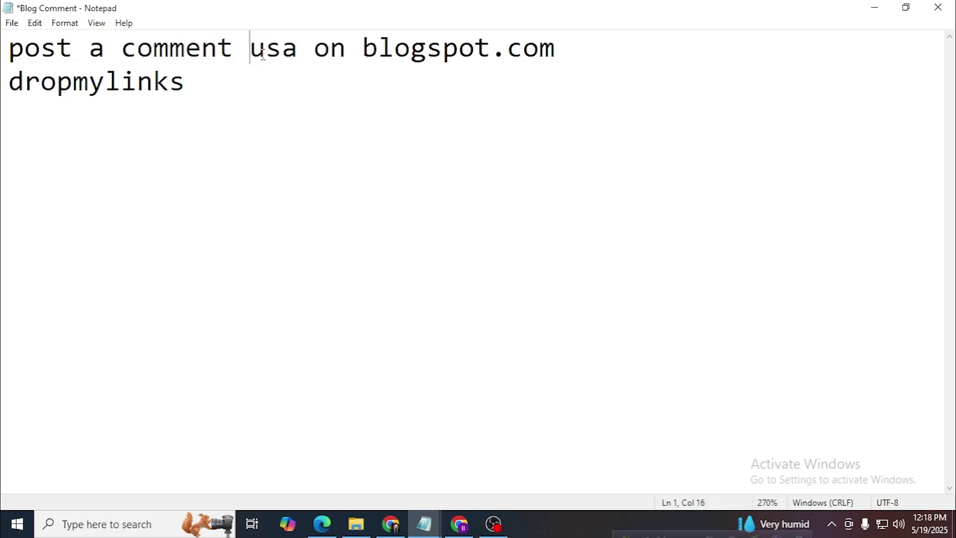
key("Left")
type("travel")
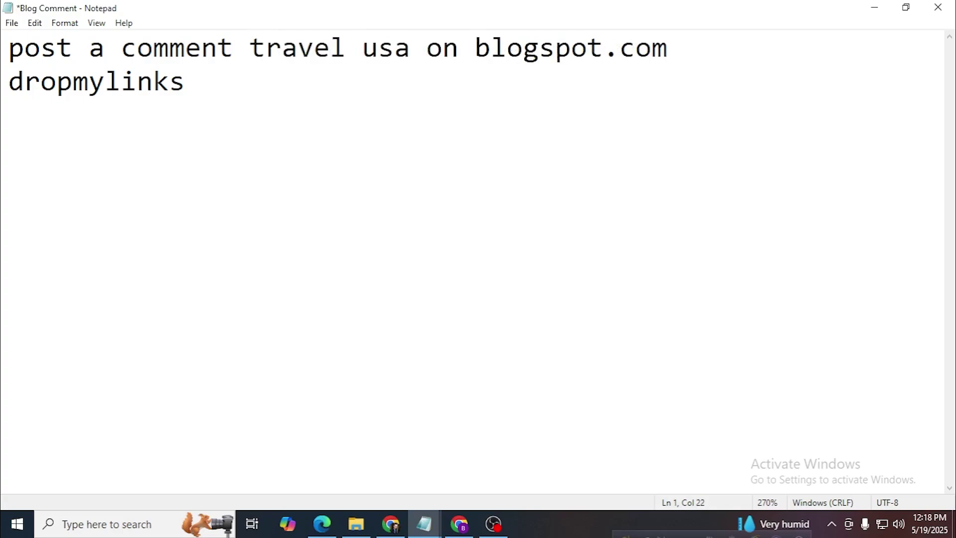
double_click(381, 49)
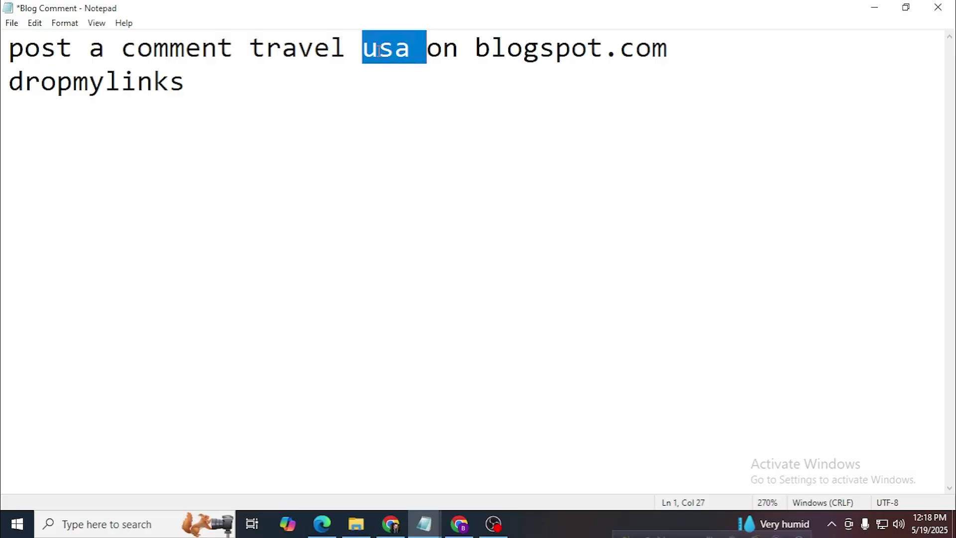
left_click(431, 58)
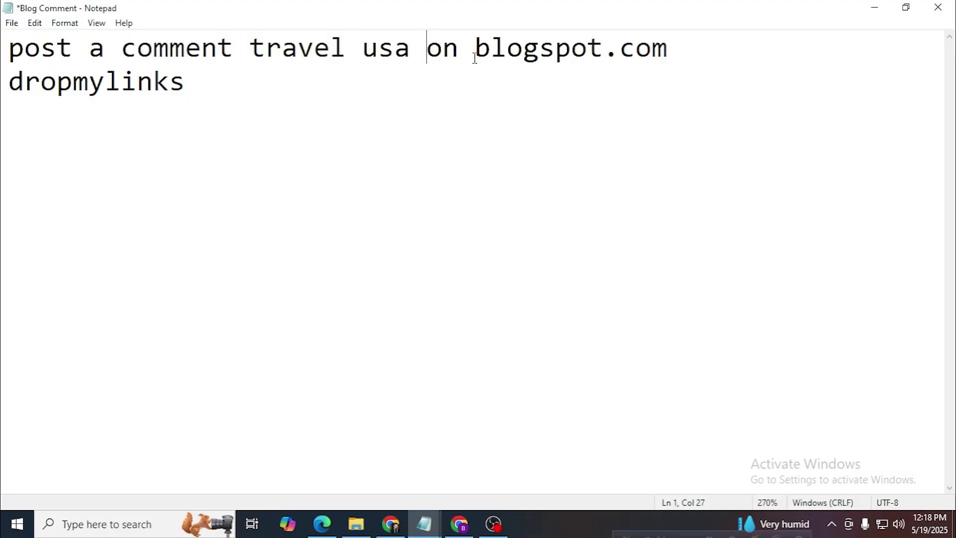
left_click_drag(478, 49, 672, 59)
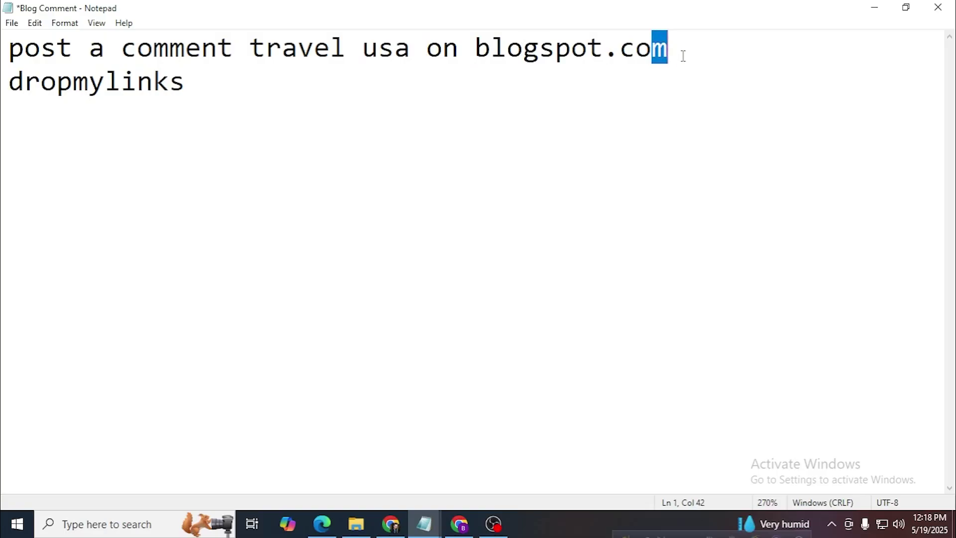
left_click(682, 62)
Copy the phrase "post a comment travel usa on blogspot.com" and search Google for it in a new Chrome tab
left_click_drag(682, 52, 2, 40)
key("ctrl+c")
key("alt+Tab")
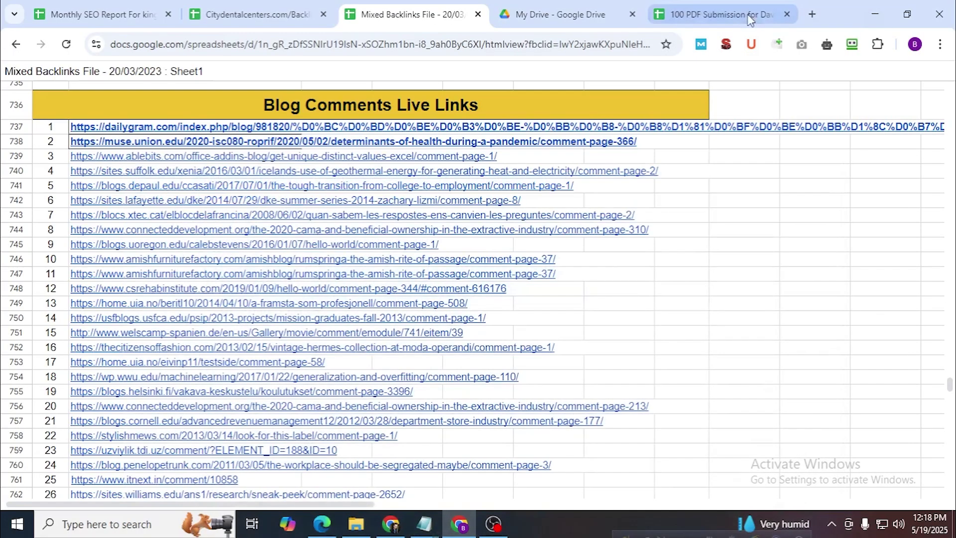
left_click(813, 14)
key("ctrl+v")
key("Return")
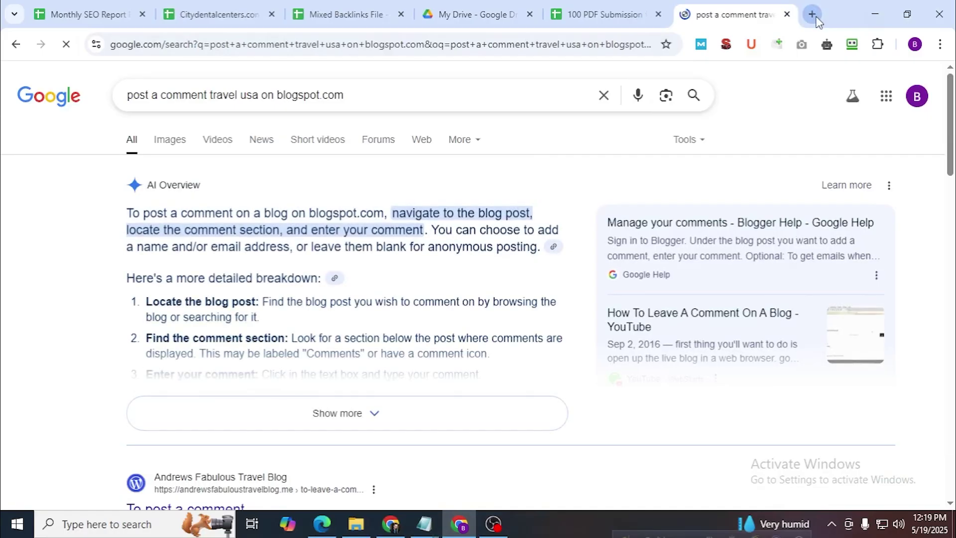
Open the results "Blogging My Way Across the USA", "To post a comment" and "Travel Writers Online" in background tabs
scroll(512, 282, "down", 5)
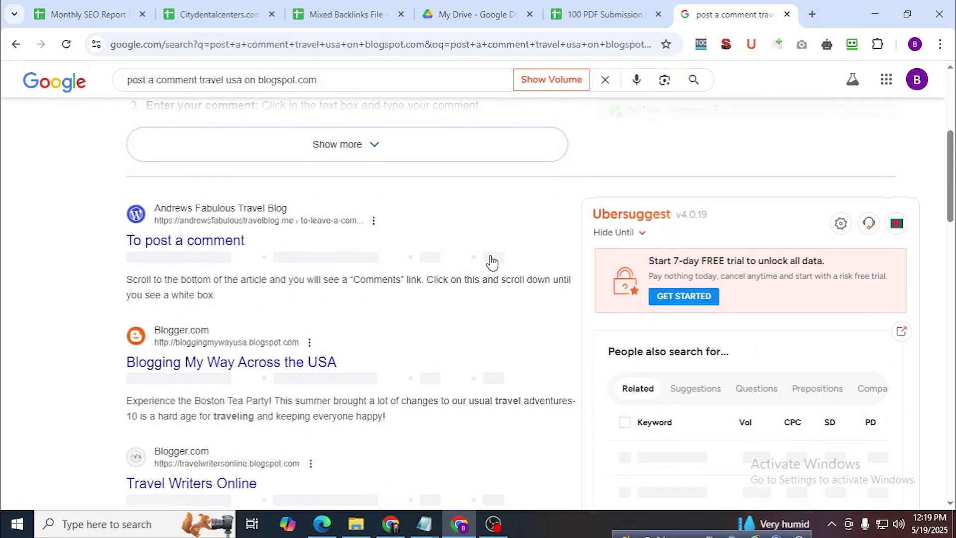
middle_click(298, 363)
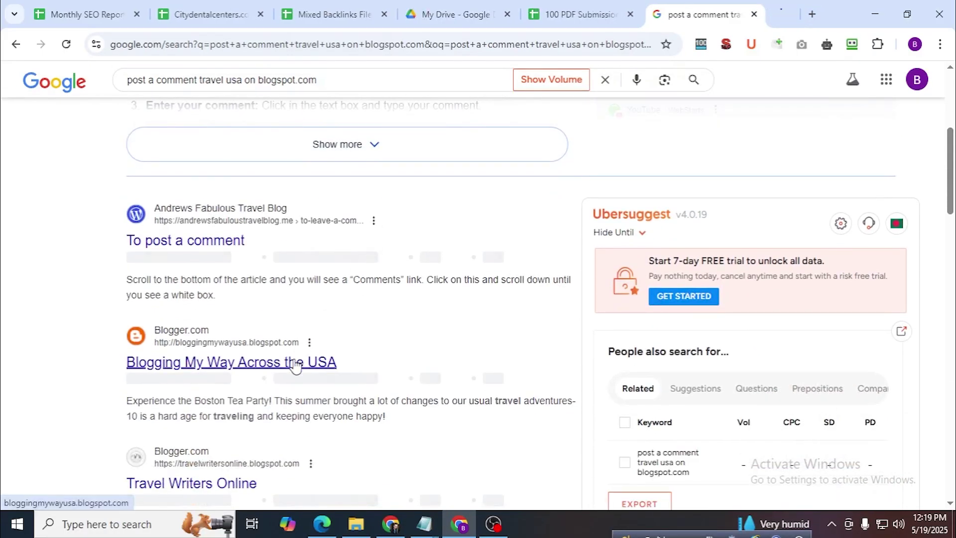
scroll(321, 274, "down", 3)
middle_click(207, 102)
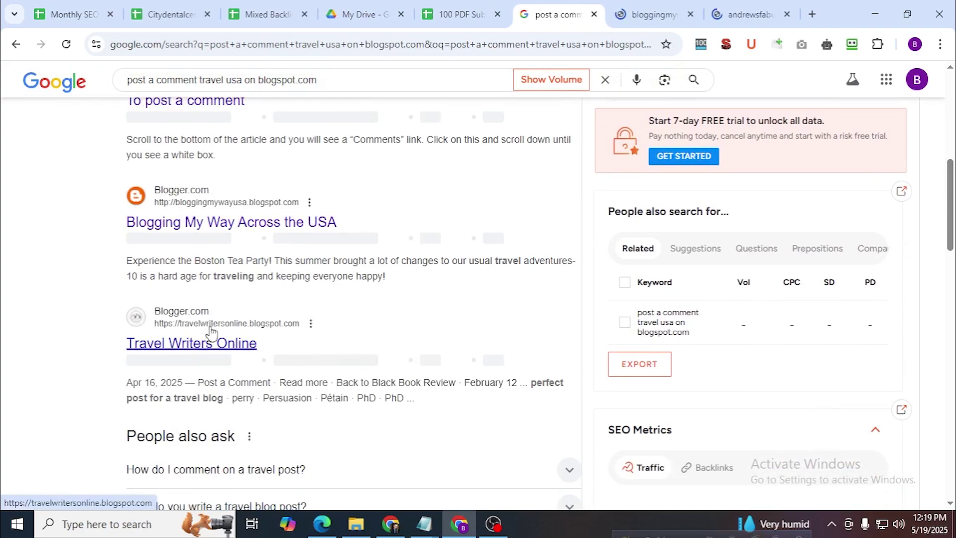
middle_click(205, 343)
scroll(260, 298, "down", 2)
scroll(259, 298, "down", 4)
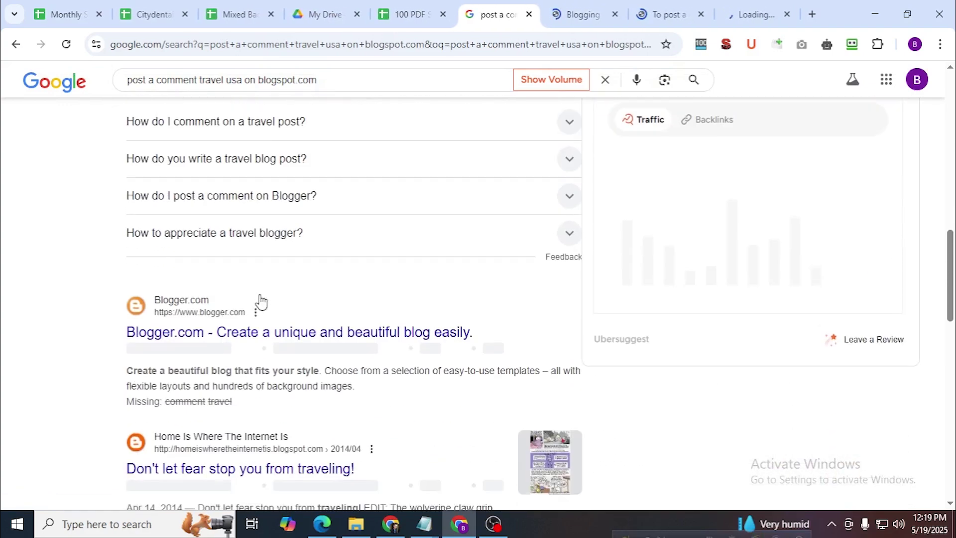
Open the Blogger.com, "Don't let fear stop you from traveling!", Paul's Travel Pics and Wayward results in background tabs
middle_click(251, 332)
scroll(244, 326, "down", 3)
middle_click(242, 326)
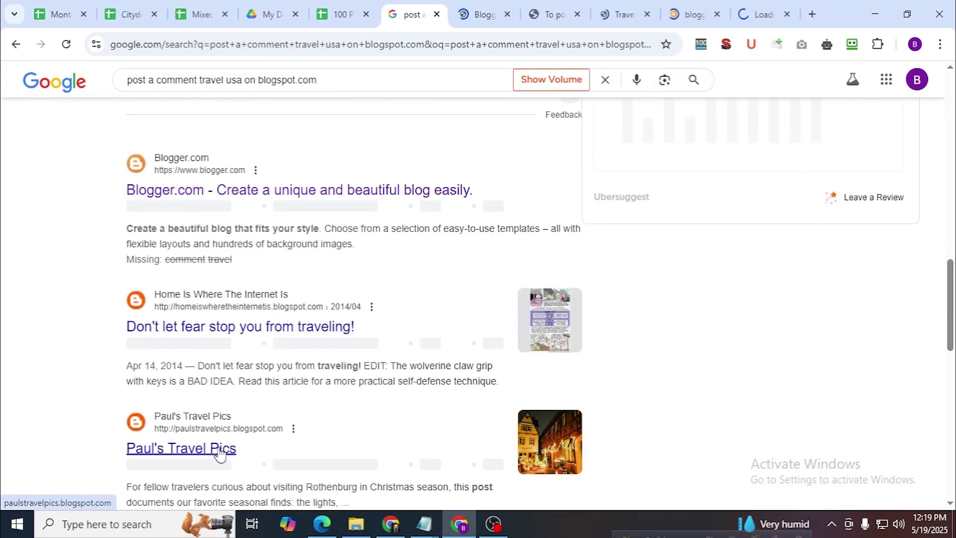
middle_click(219, 449)
scroll(241, 335, "down", 4)
middle_click(218, 361)
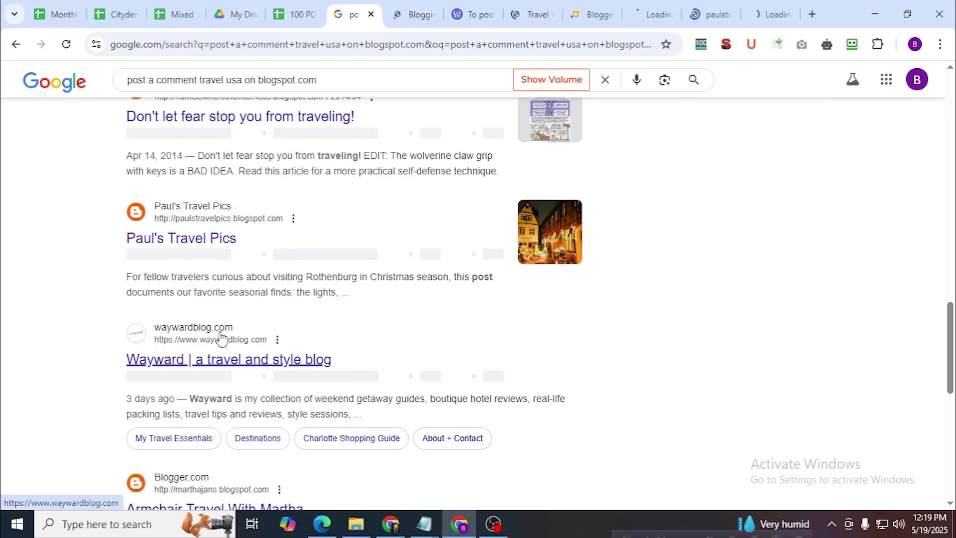
Open the results "Armchair Travel With Martha", "How To Travel The World" and "Scrapbook -A Travel Blog" in background tabs
scroll(220, 324, "down", 4)
middle_click(219, 301)
scroll(220, 304, "down", 4)
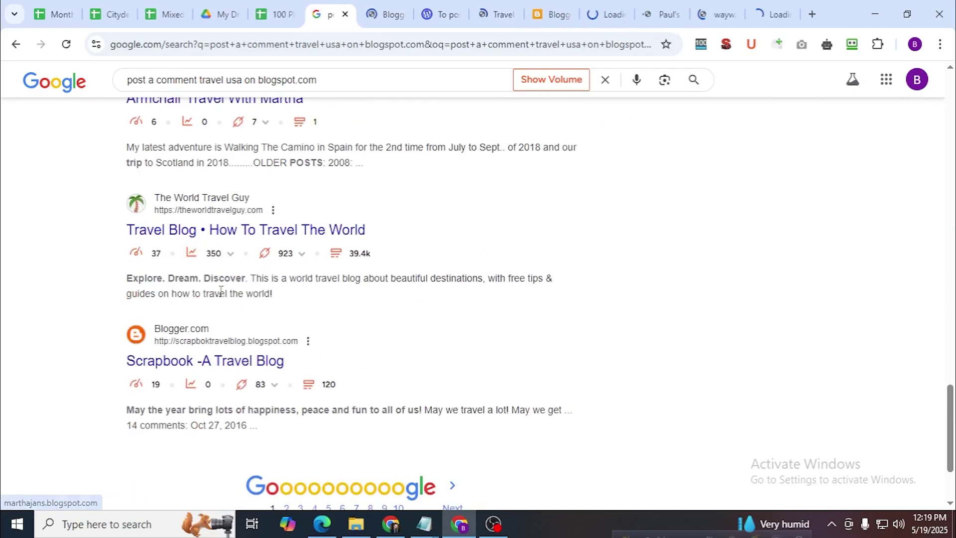
middle_click(219, 233)
middle_click(219, 365)
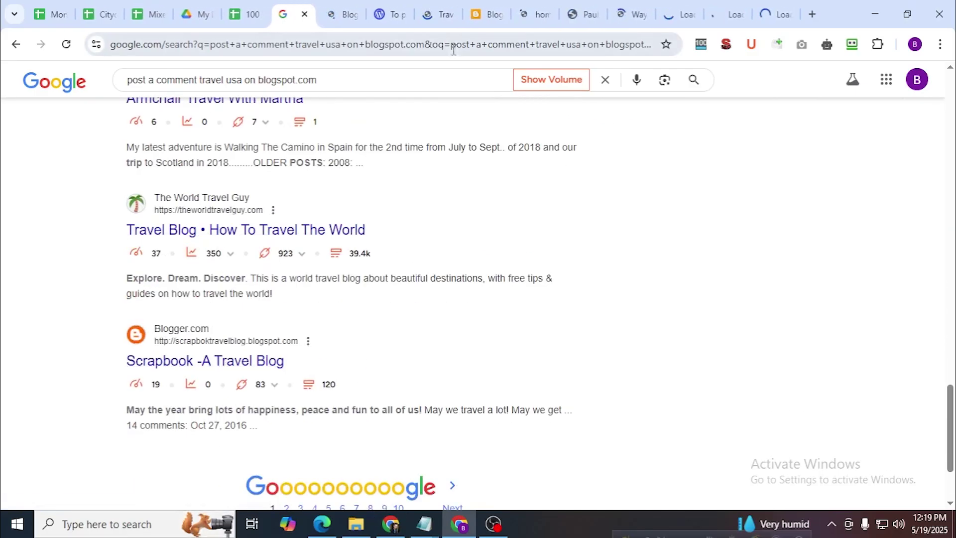
Scan the Blogging My Way Across the USA blog from start to end for a comment section
left_click(356, 8)
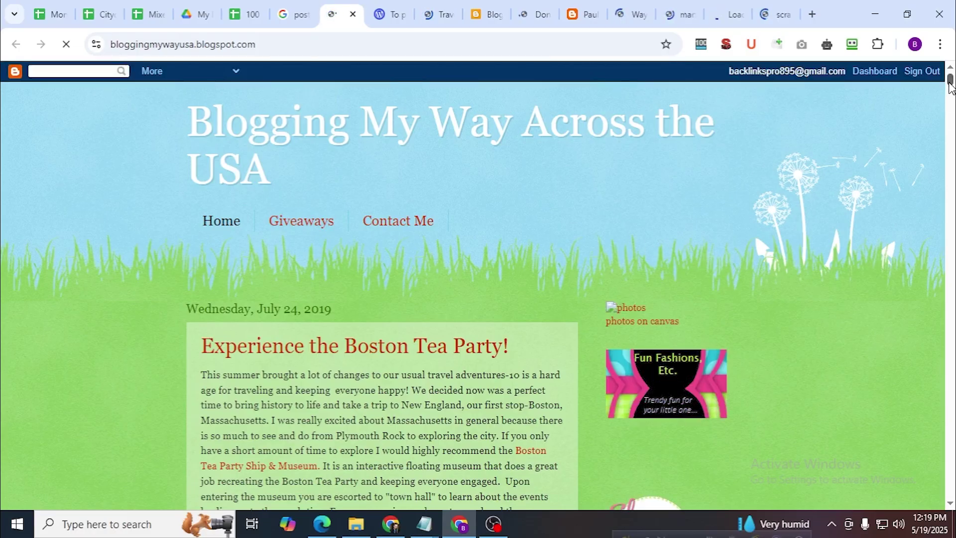
left_click_drag(950, 80, 943, 531)
left_click_drag(947, 496, 950, 70)
scroll(564, 342, "down", 3)
scroll(564, 343, "down", 20)
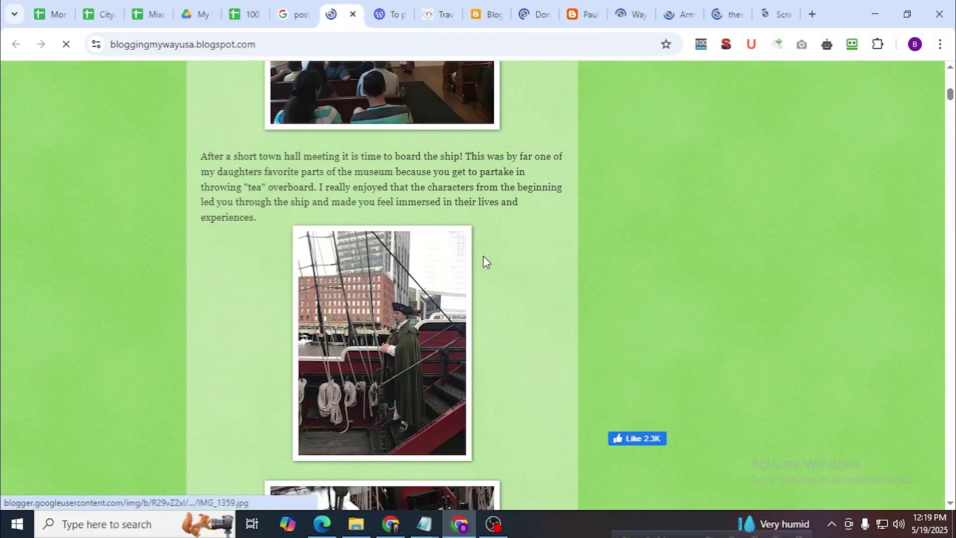
Check the Andrews Fabulous Travel Blog and Travel Writers Online pages for comment sections
left_click(391, 11)
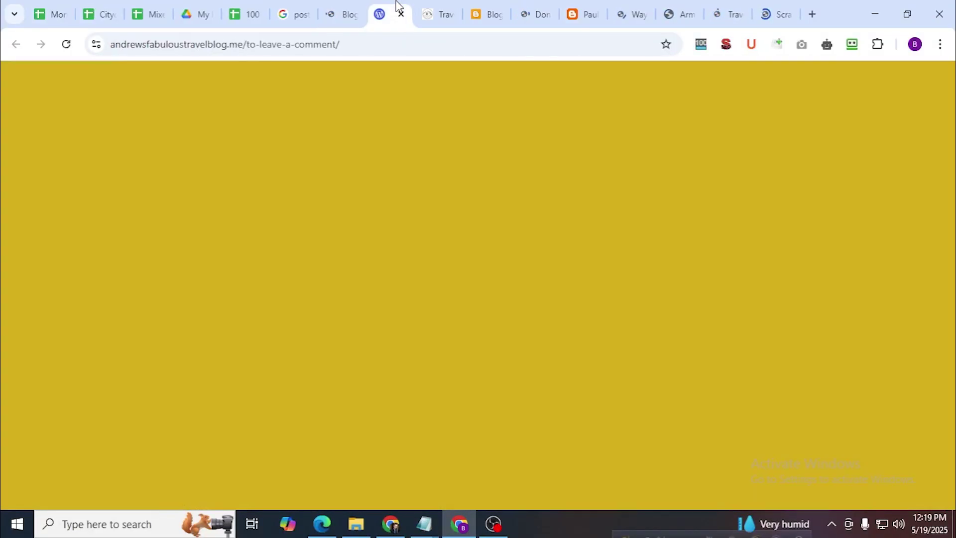
scroll(468, 332, "down", 10)
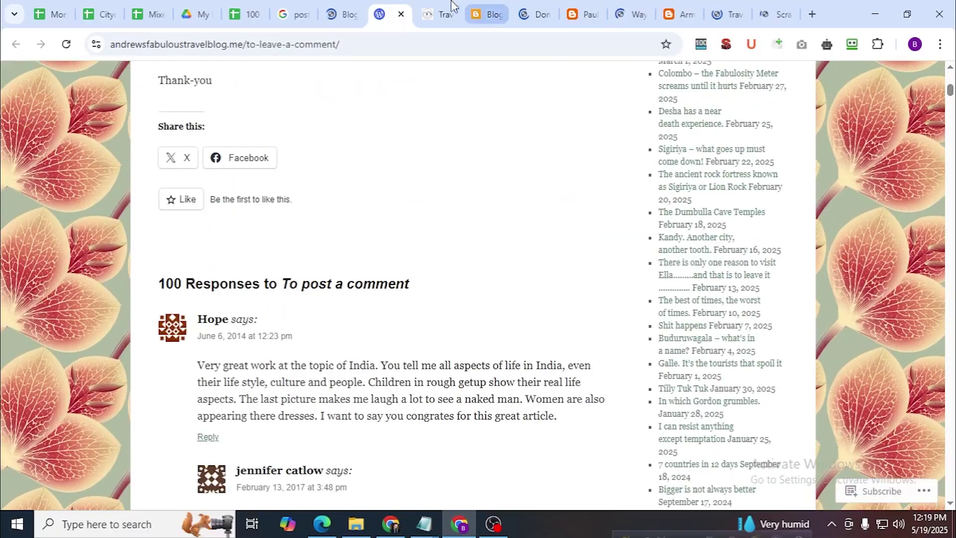
left_click(437, 14)
scroll(479, 306, "down", 15)
Close the Blogger dashboard tab and check the "Don't let fear stop you from traveling!" post for comments
left_click(492, 5)
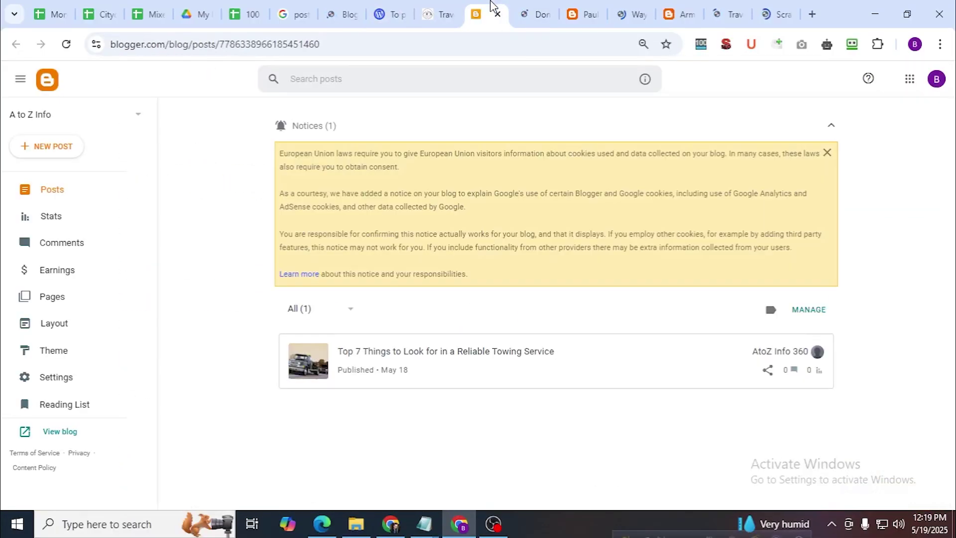
left_click(533, 10)
left_click(492, 6)
left_click(496, 14)
scroll(494, 282, "down", 10)
scroll(494, 282, "down", 5)
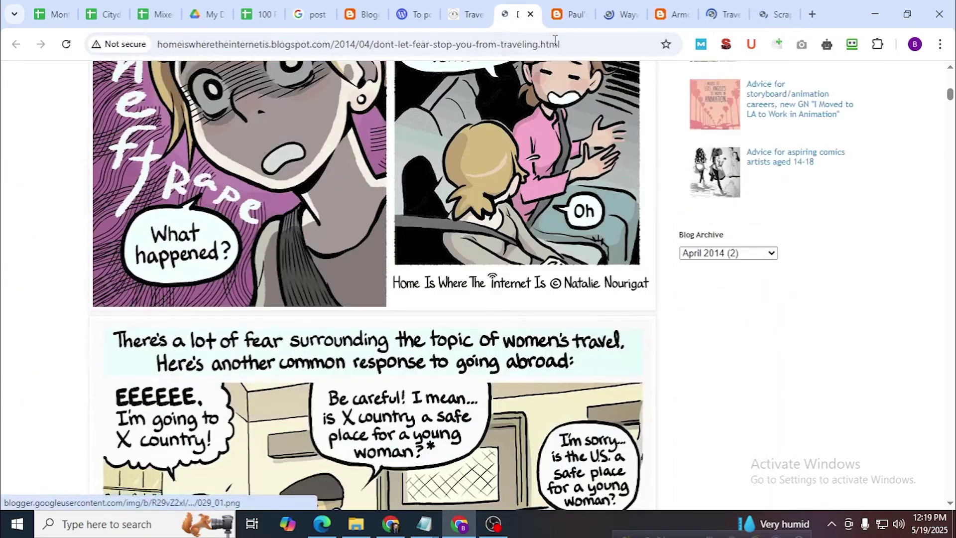
Check the Paul's Travel Pics and Wayward blogs for places to leave a comment
left_click(570, 14)
scroll(516, 443, "down", 15)
scroll(516, 441, "down", 5)
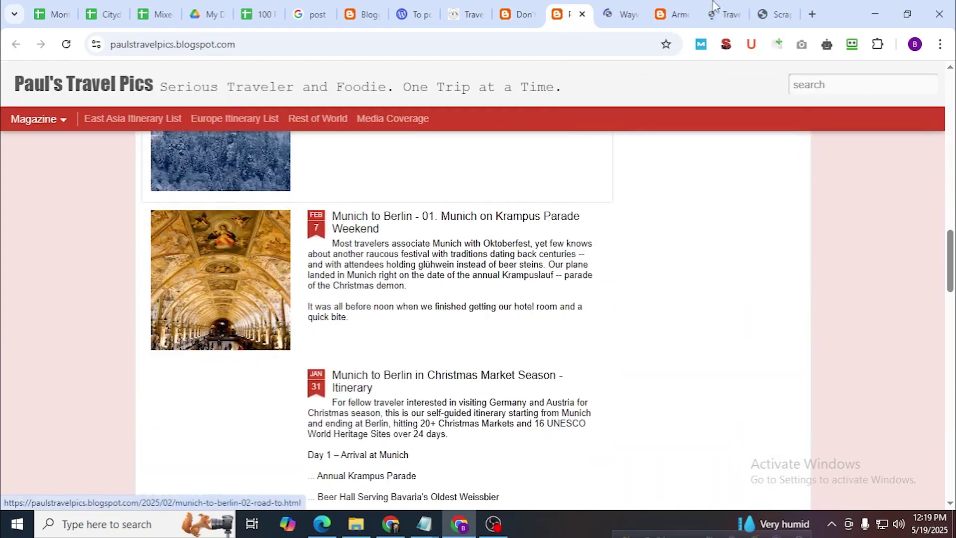
key("ctrl+Tab")
scroll(568, 418, "down", 6)
scroll(575, 434, "down", 5)
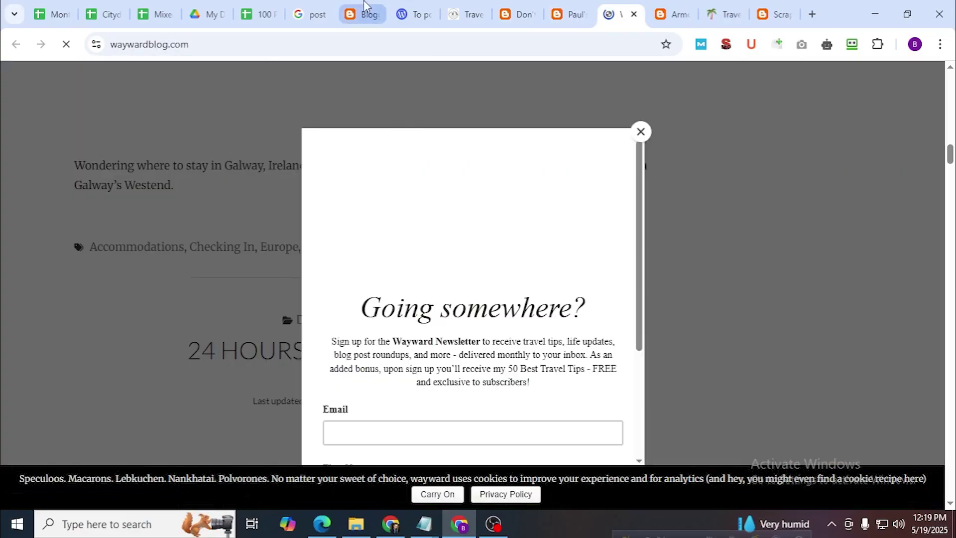
On Blogging My Way Across the USA, open the comments of the post before Fairy Garden and inspect its comment form
left_click(360, 14)
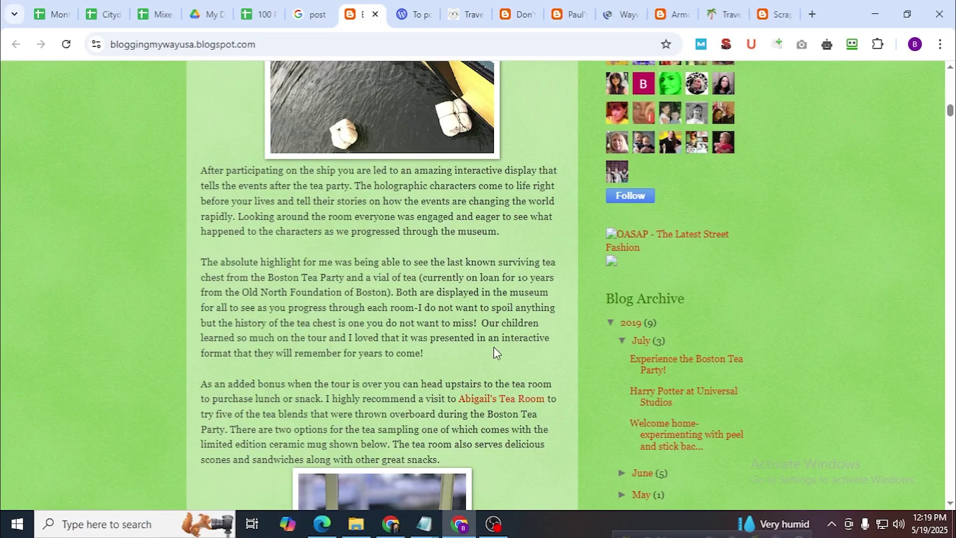
left_click_drag(950, 112, 951, 133)
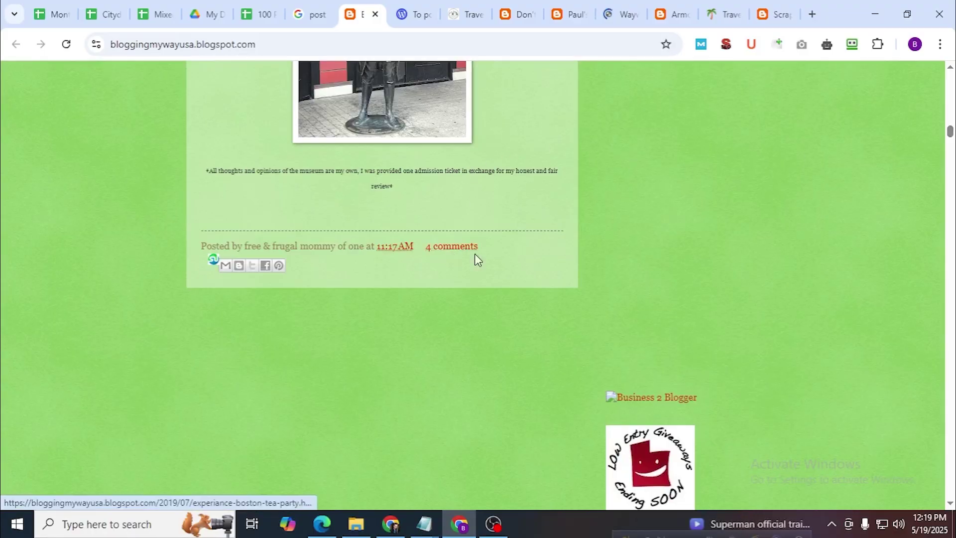
left_click_drag(950, 131, 949, 177)
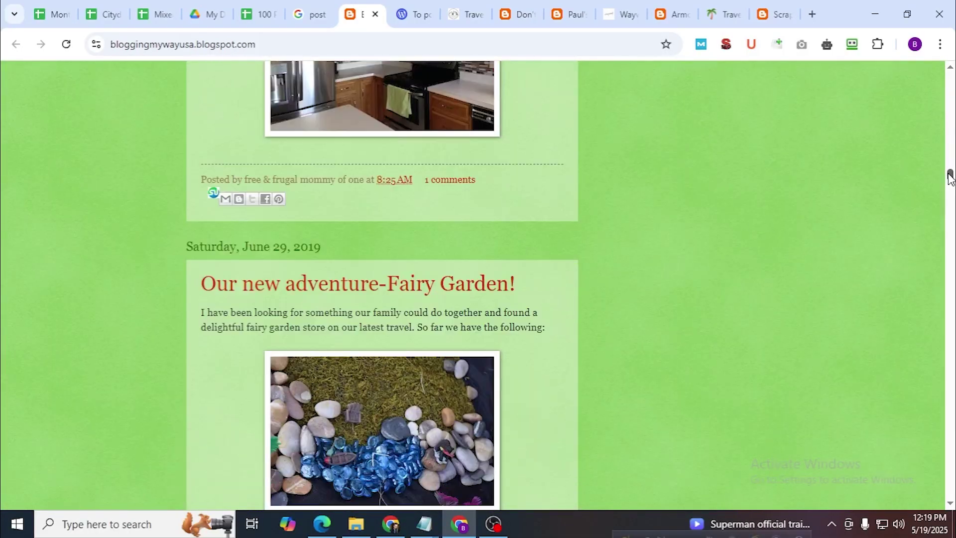
left_click(464, 179)
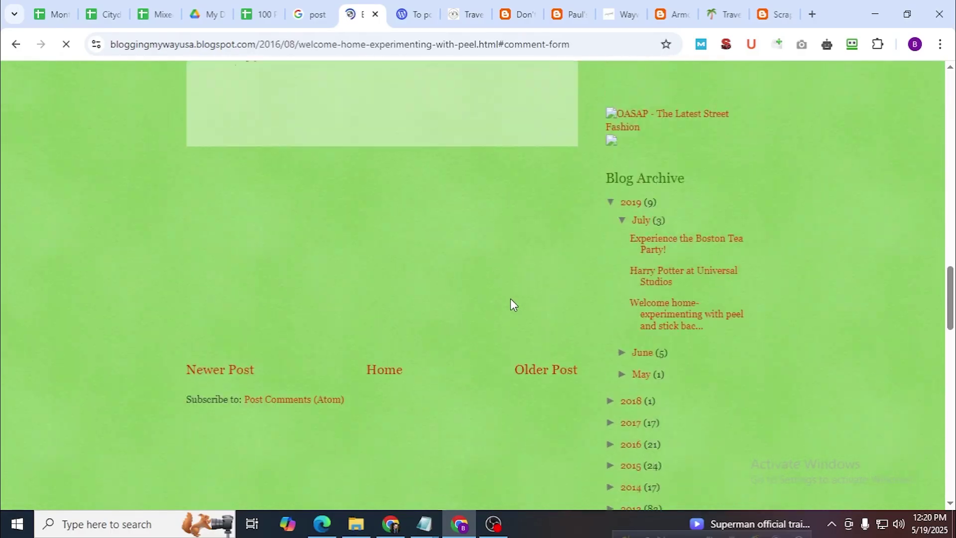
left_click(324, 239)
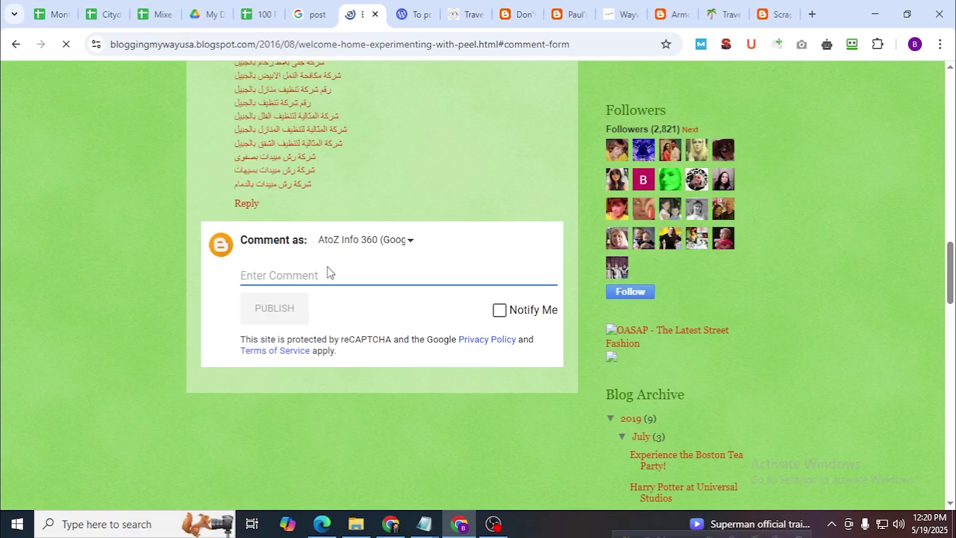
Activate the "Leave a comment" box at the end of the Andrews Fabulous Travel Blog page
left_click(421, 11)
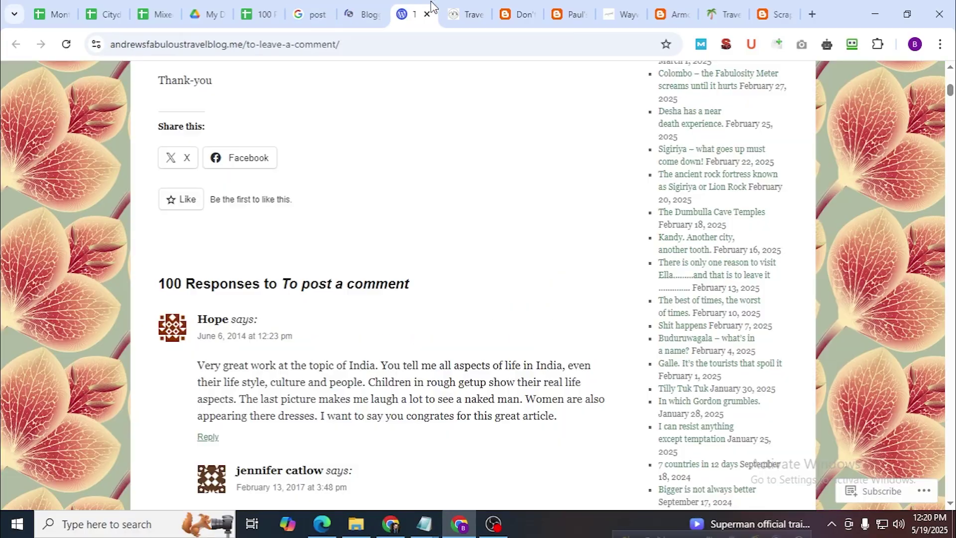
left_click_drag(951, 93, 951, 367)
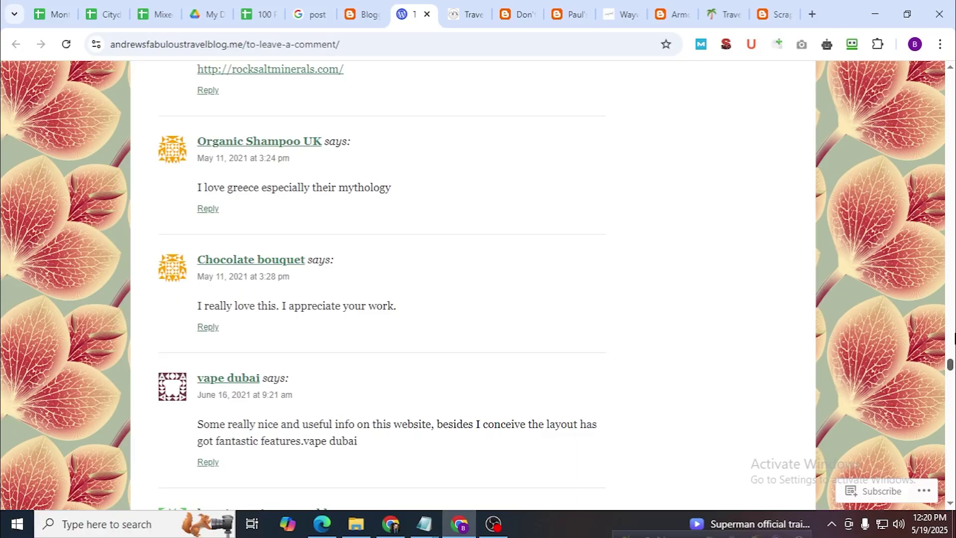
left_click_drag(951, 366, 950, 491)
scroll(549, 411, "up", 2)
scroll(393, 388, "down", 2)
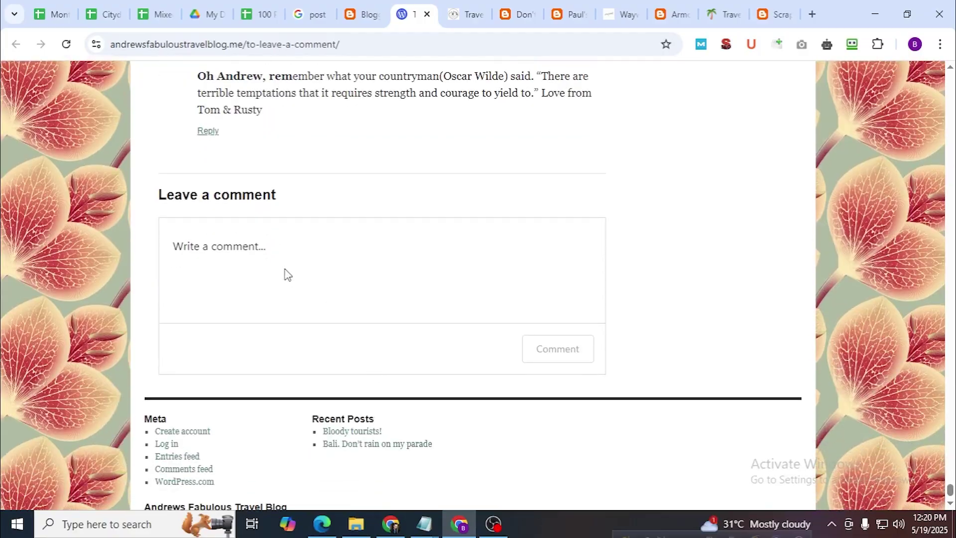
left_click(271, 255)
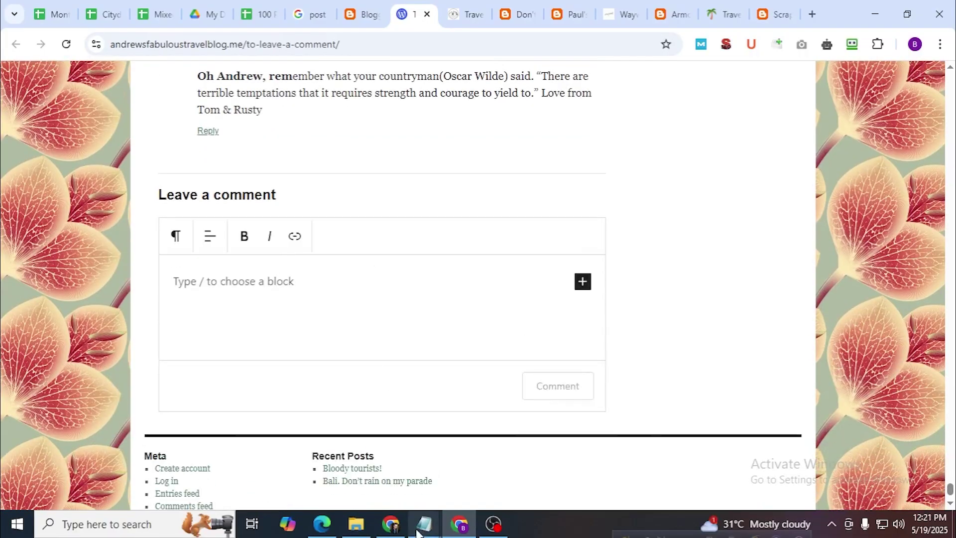
Copy the Agency Towing description with its website link from the Blog Comment-requirements note and paste it into the comment box
mouse_move(424, 524)
left_click(543, 498)
key("ctrl+c")
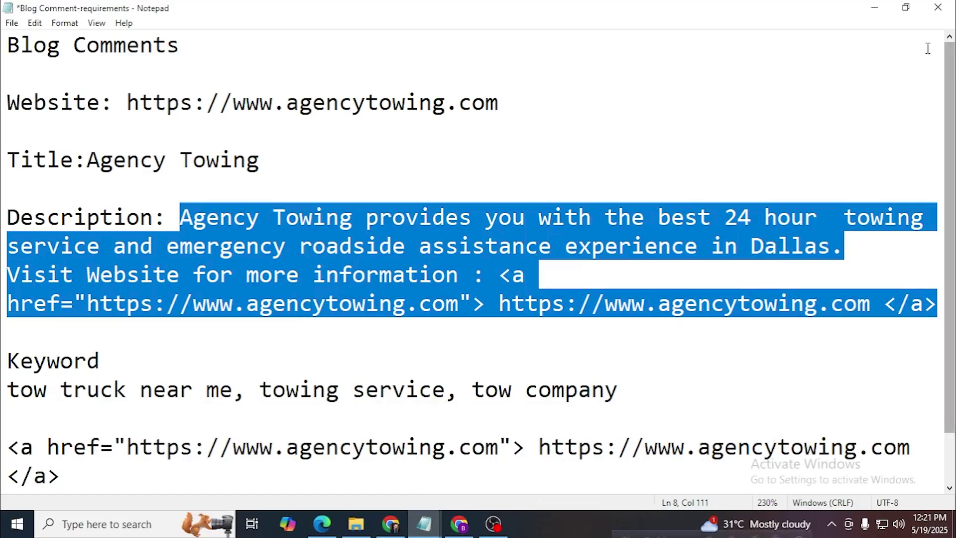
left_click(877, 10)
key("ctrl+v")
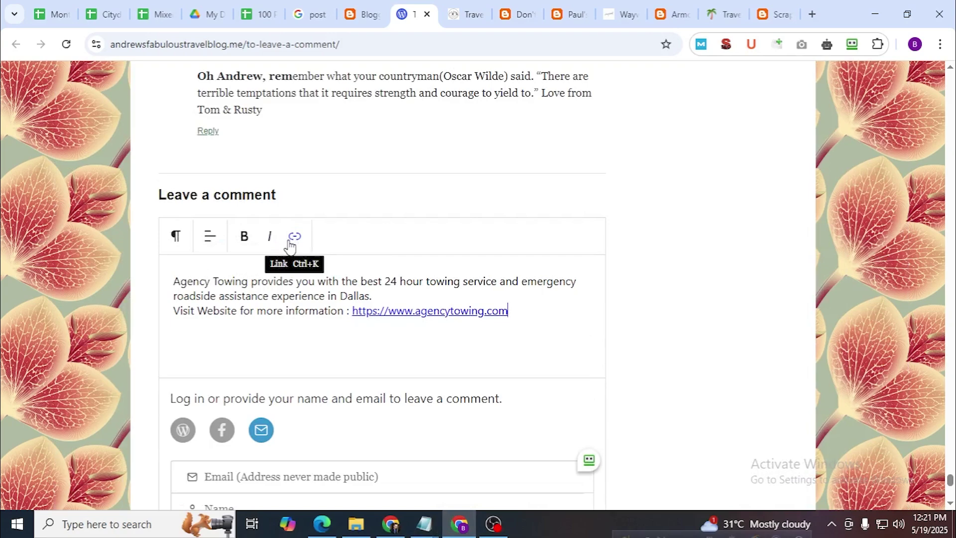
scroll(349, 279, "down", 4)
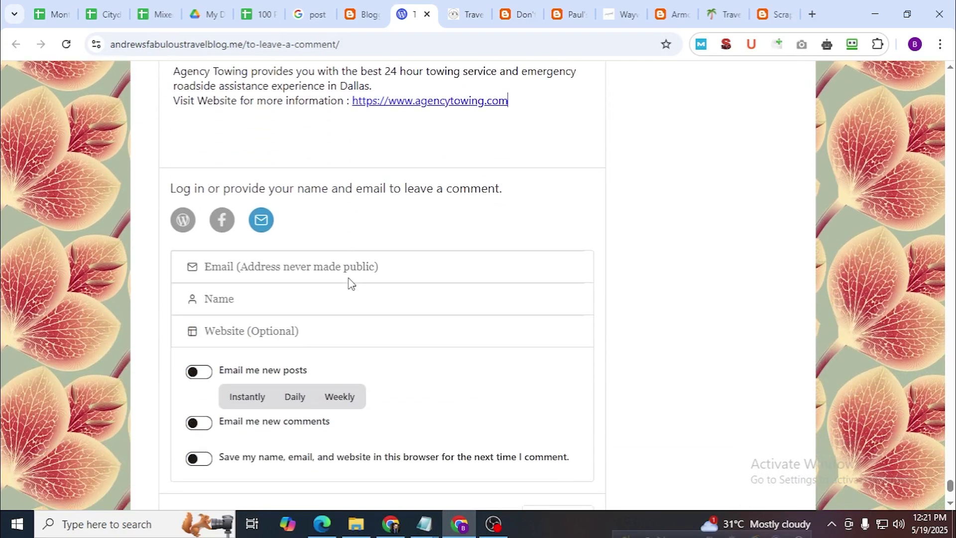
Copy the keyword "tow truck near me" from the Blog Comment-requirements note and paste it as the commenter name
left_click(263, 297)
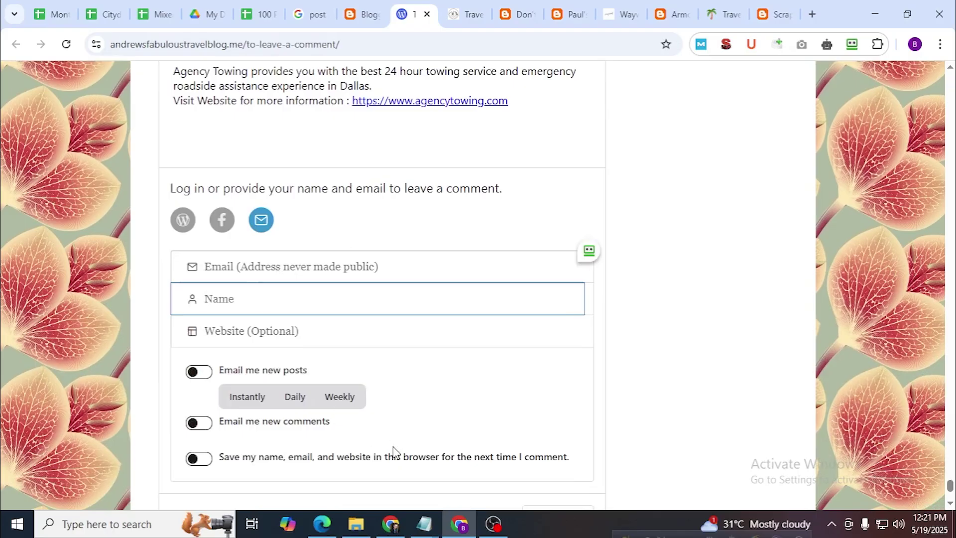
left_click(417, 526)
left_click(554, 487)
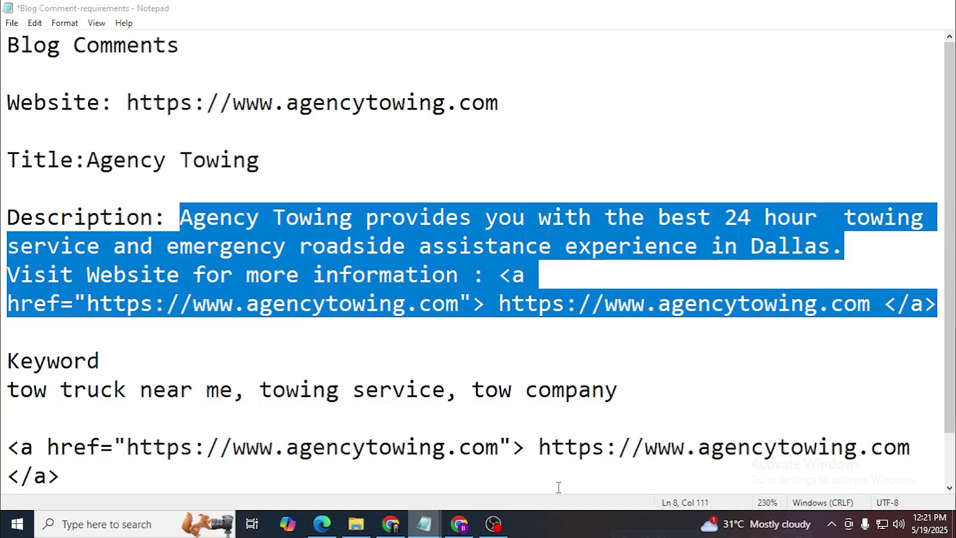
left_click_drag(231, 390, 3, 393)
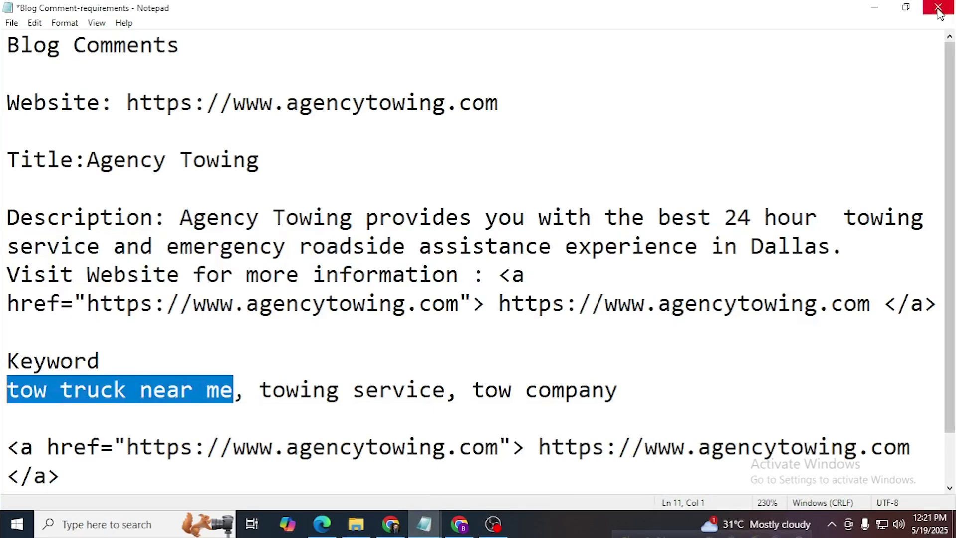
left_click(875, 7)
key("ctrl+v")
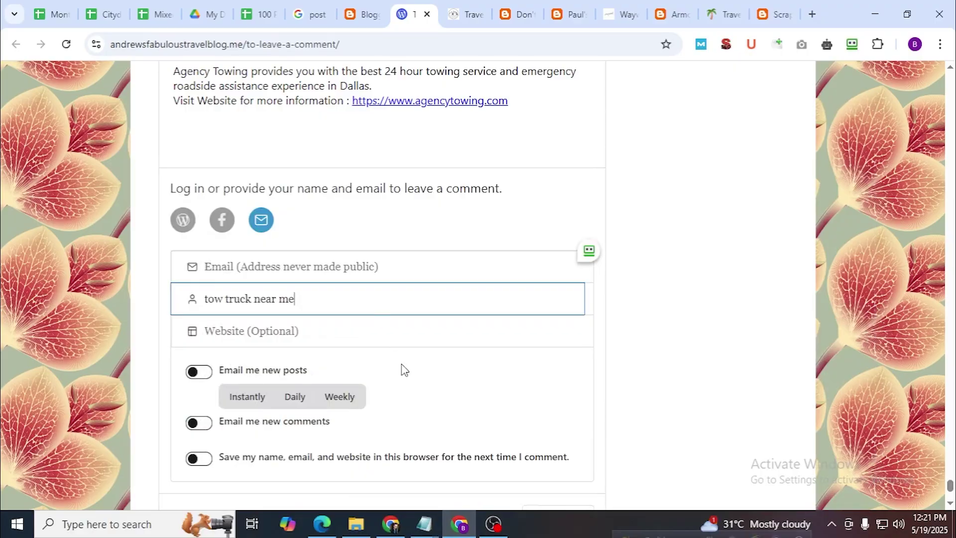
scroll(401, 369, "down", 2)
mouse_move(423, 522)
left_click(551, 491)
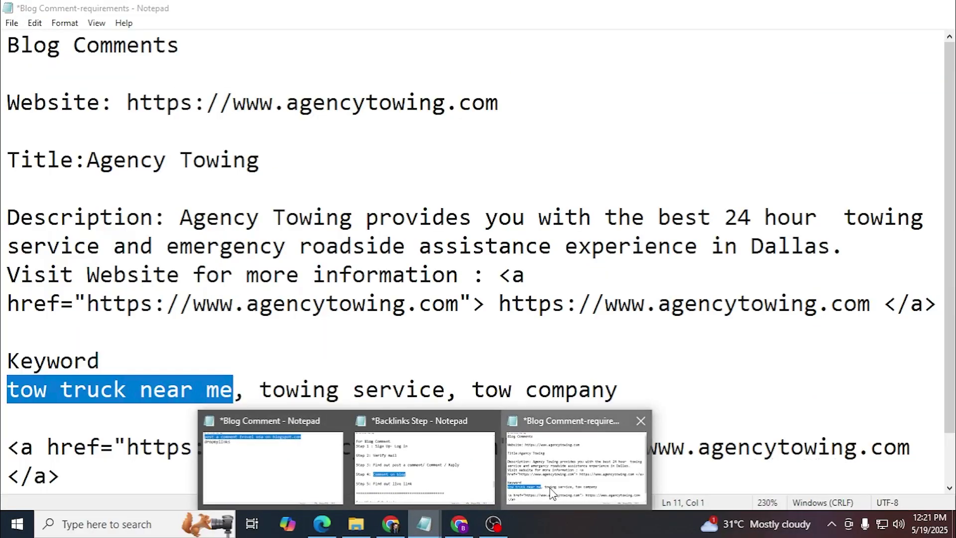
left_click_drag(499, 102, 127, 105)
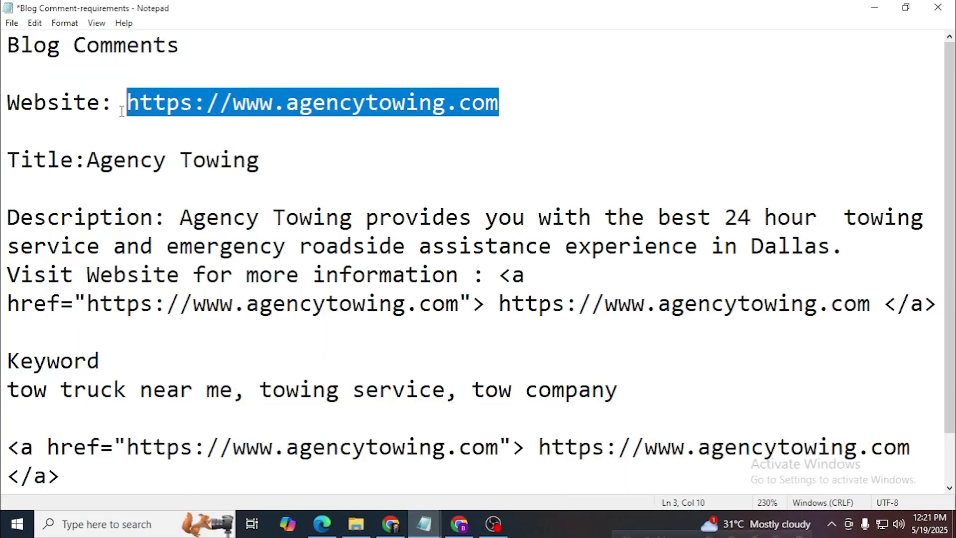
left_click(875, 7)
left_click(307, 272)
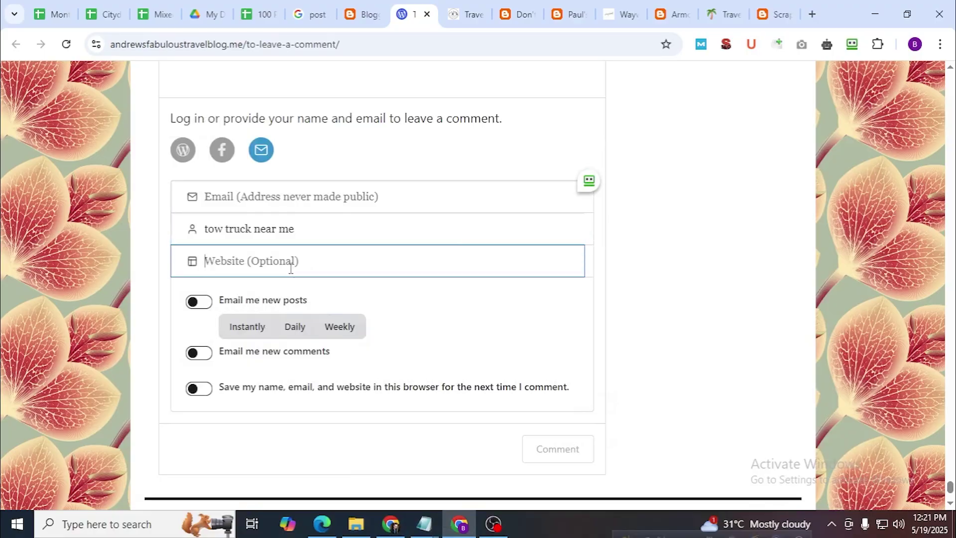
key("ctrl+v")
Review the filled comment form, then copy the signed-in Google account's email address and paste it as the commenter email
scroll(525, 247, "down", 1)
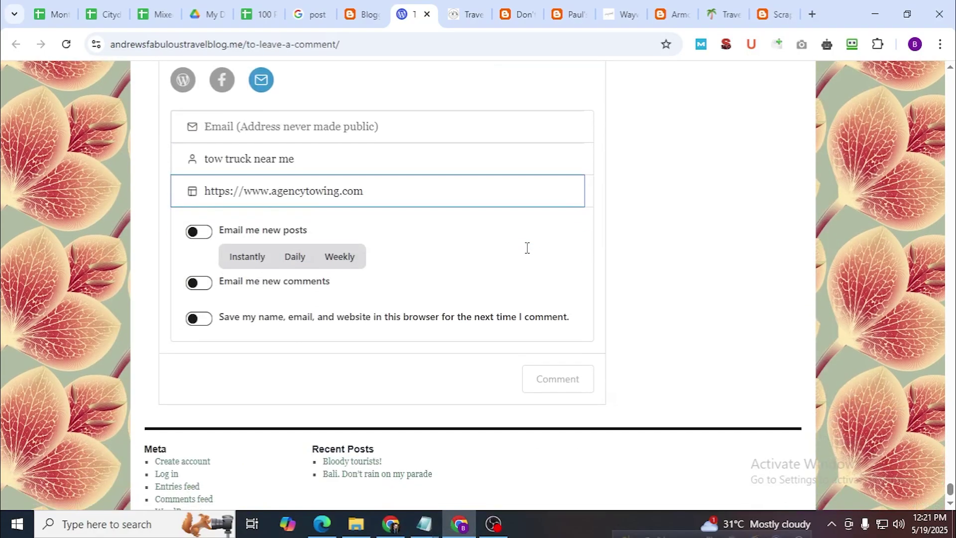
scroll(526, 247, "up", 2)
scroll(526, 247, "up", 3)
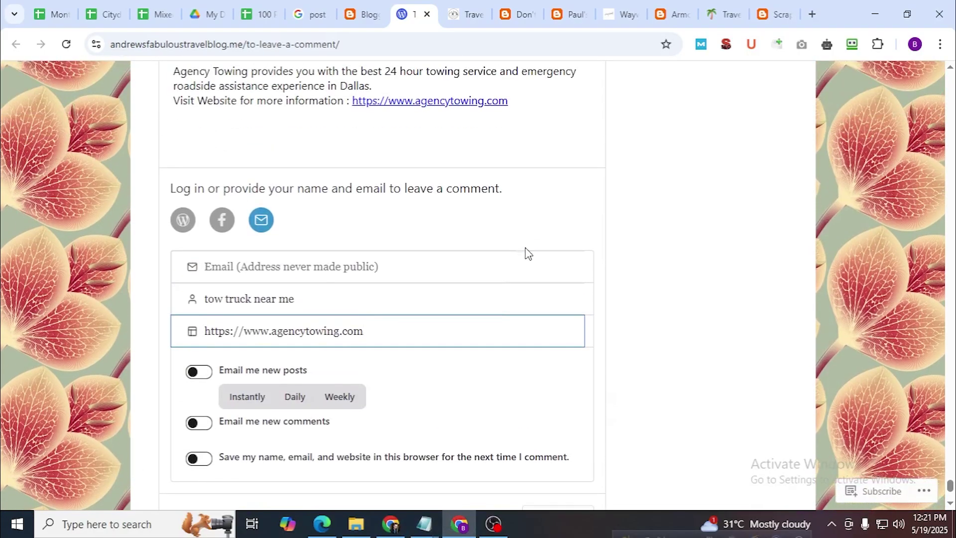
scroll(525, 247, "down", 5)
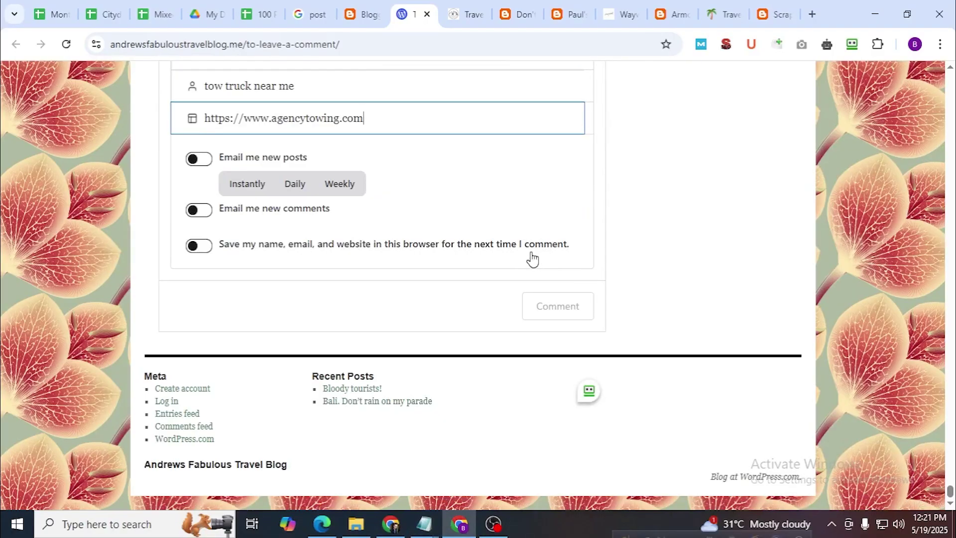
scroll(531, 259, "up", 5)
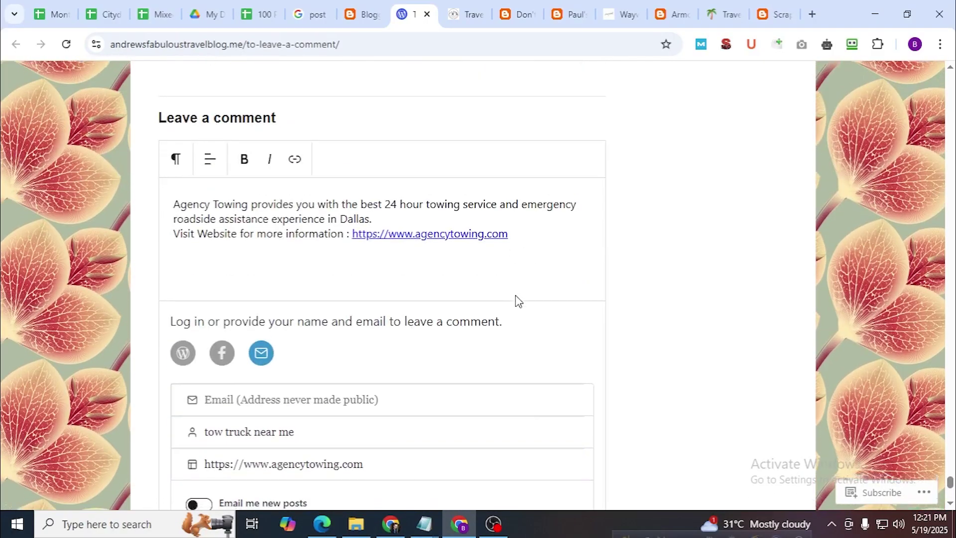
scroll(516, 299, "down", 2)
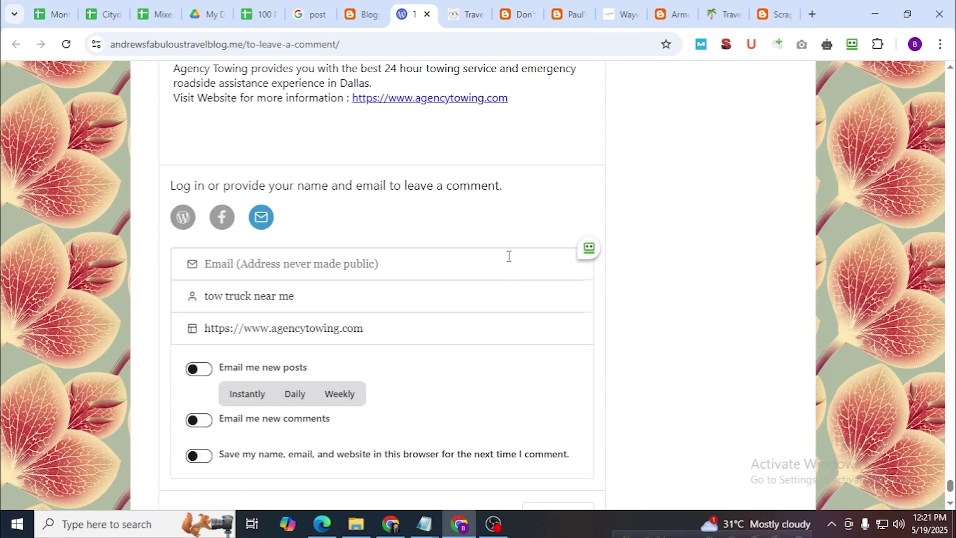
left_click(384, 264)
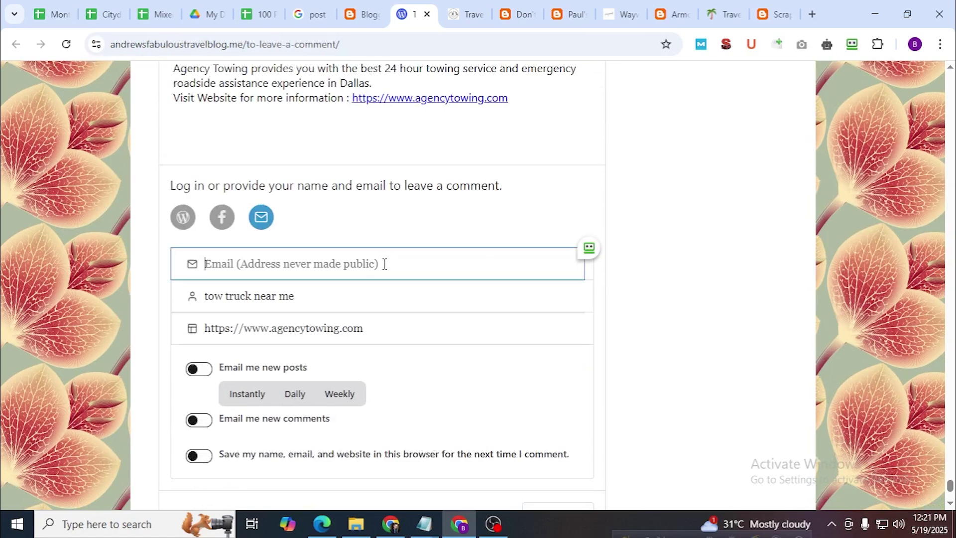
left_click(812, 14)
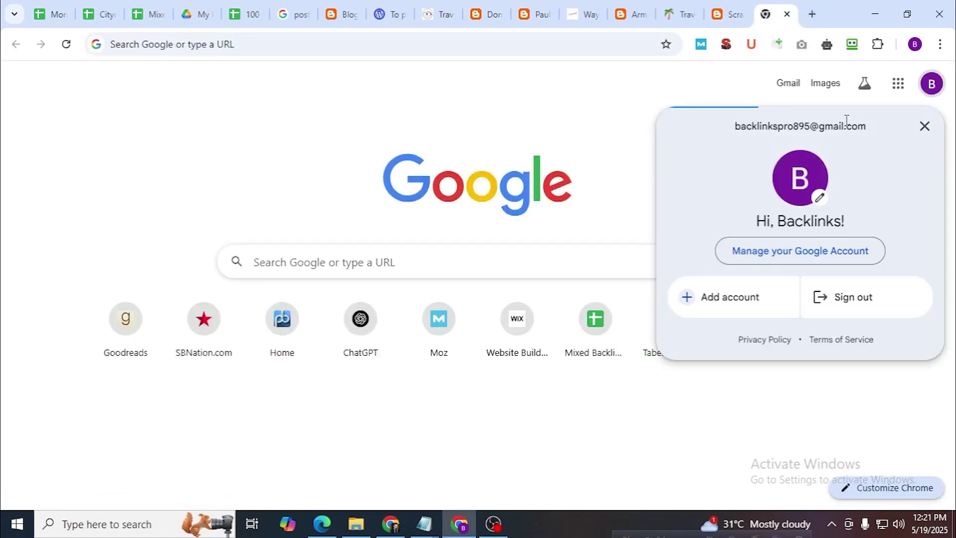
triple_click(847, 123)
key("ctrl+c")
left_click(398, 7)
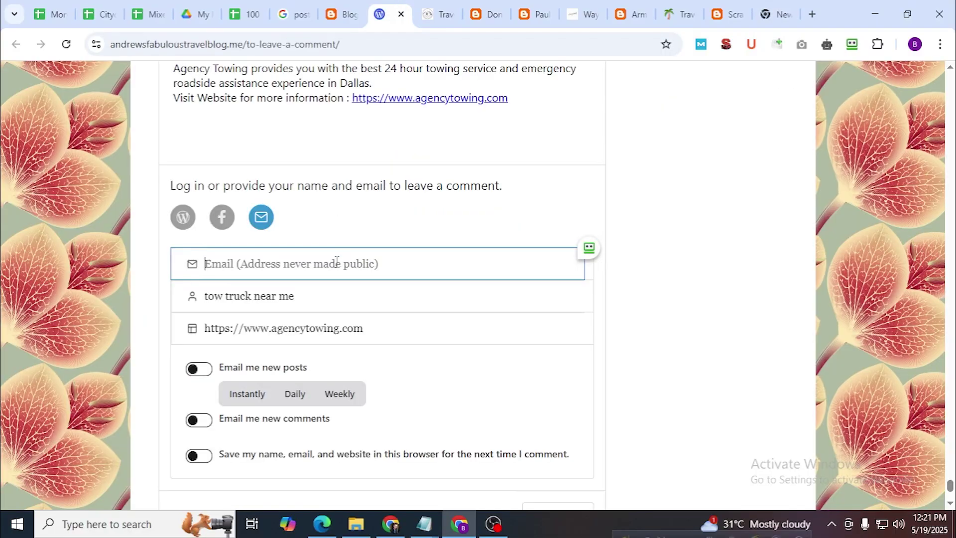
key("ctrl+v")
Try to submit the Agency Towing comment on Andrews Fabulous Travel Blog and check the site's response
scroll(419, 266, "down", 3)
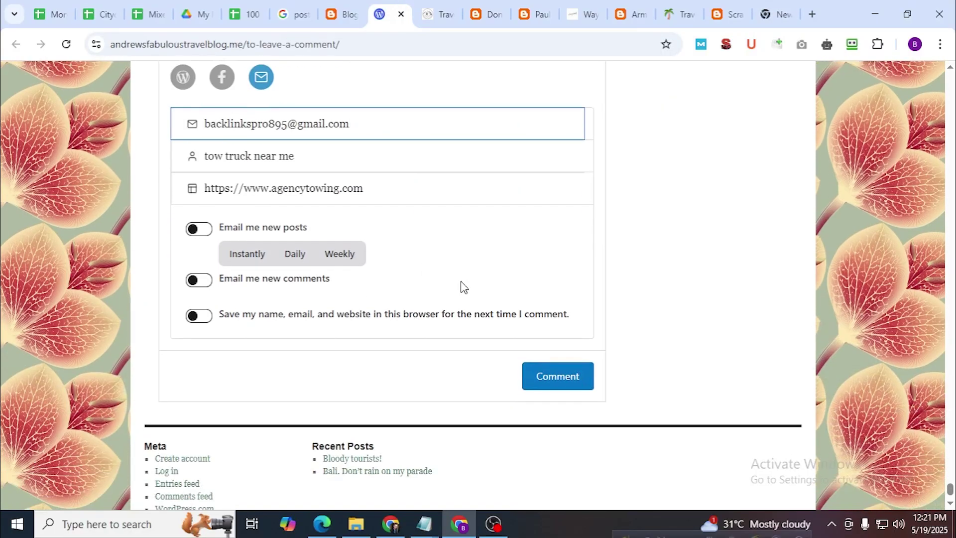
left_click(550, 381)
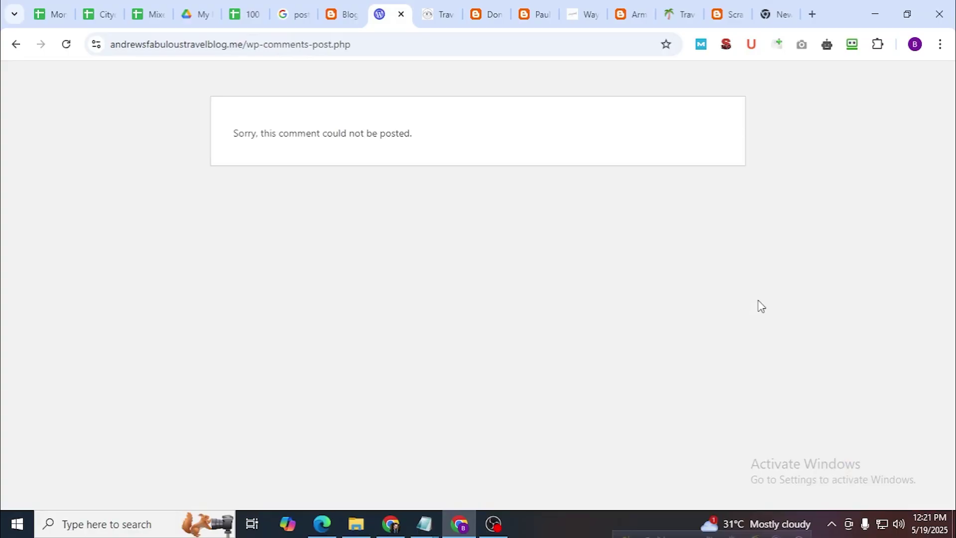
left_click_drag(453, 158, 226, 149)
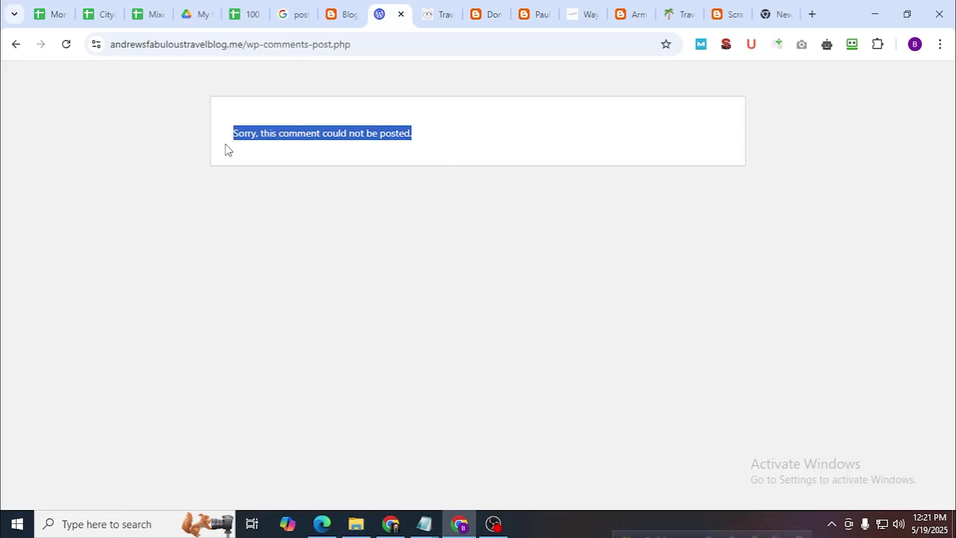
On the Travel Writers Online blog, open the full post "Template for a WhatsApp E-Library Locker document in WORD"
left_click(433, 7)
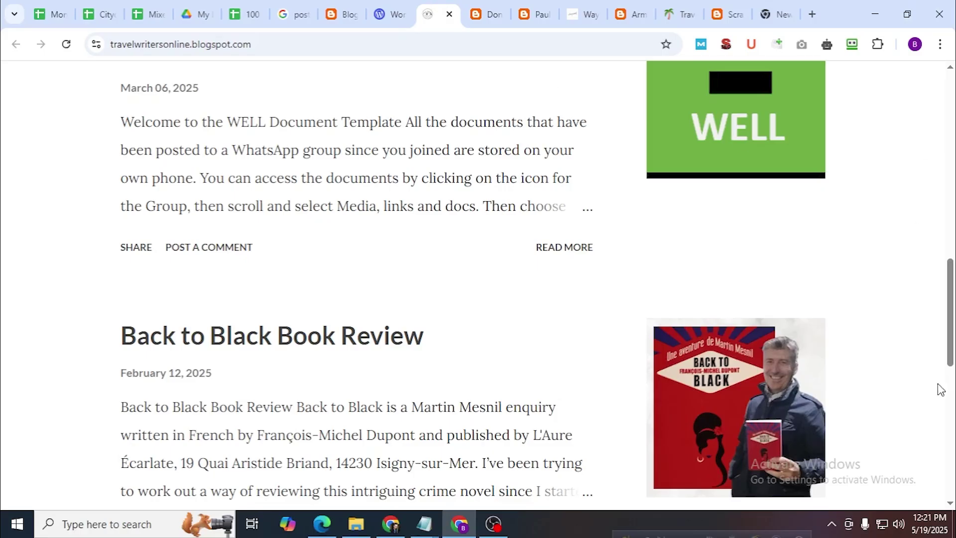
scroll(940, 389, "down", 10)
left_click_drag(948, 433, 936, 257)
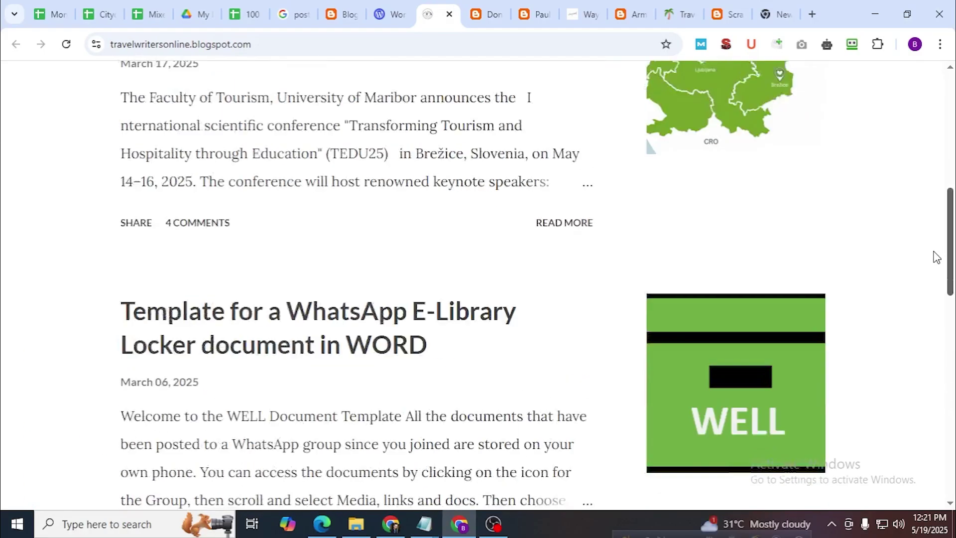
scroll(583, 237, "down", 2)
left_click(547, 426)
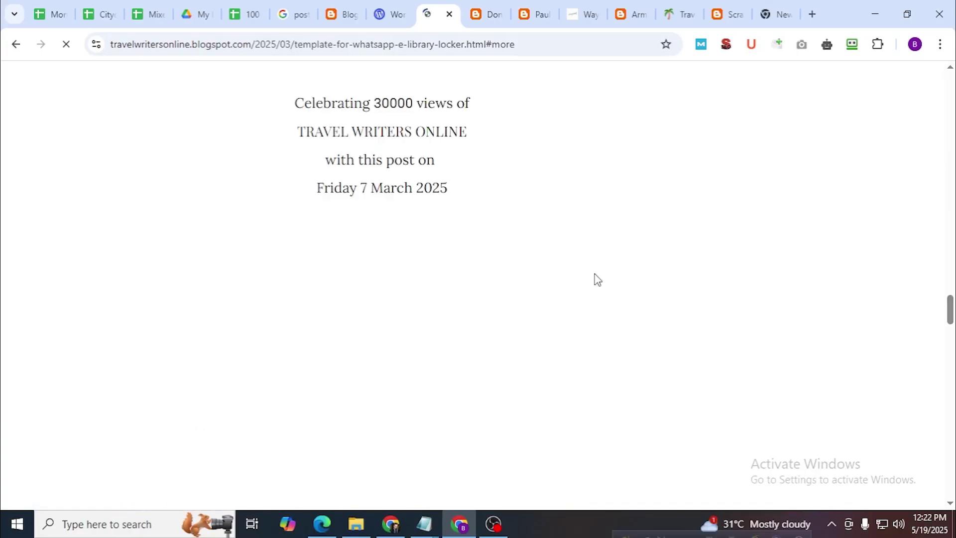
Find the comment form below the post and choose AtoZ Info 360 (Google) as the commenting profile
scroll(597, 279, "down", 20)
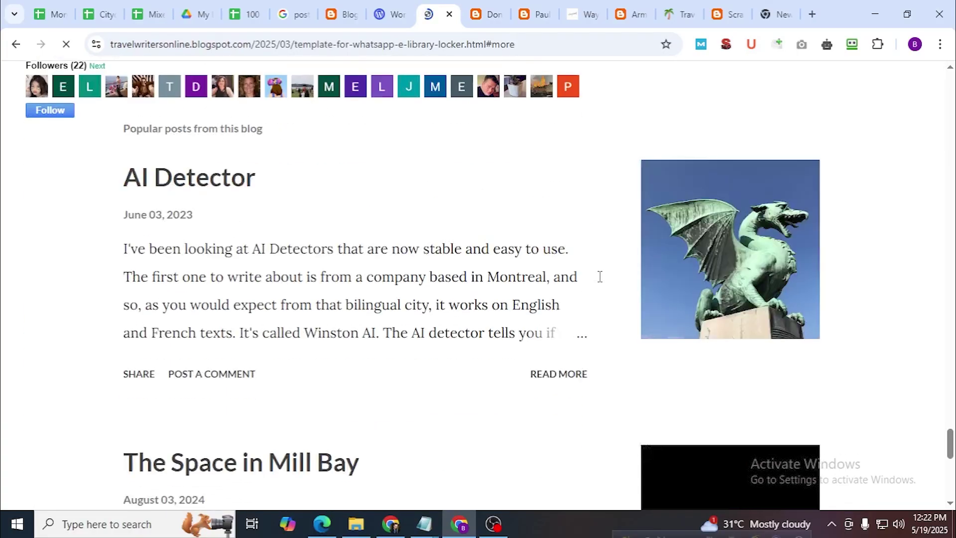
scroll(258, 230, "up", 5)
left_click(257, 231)
left_click(268, 209)
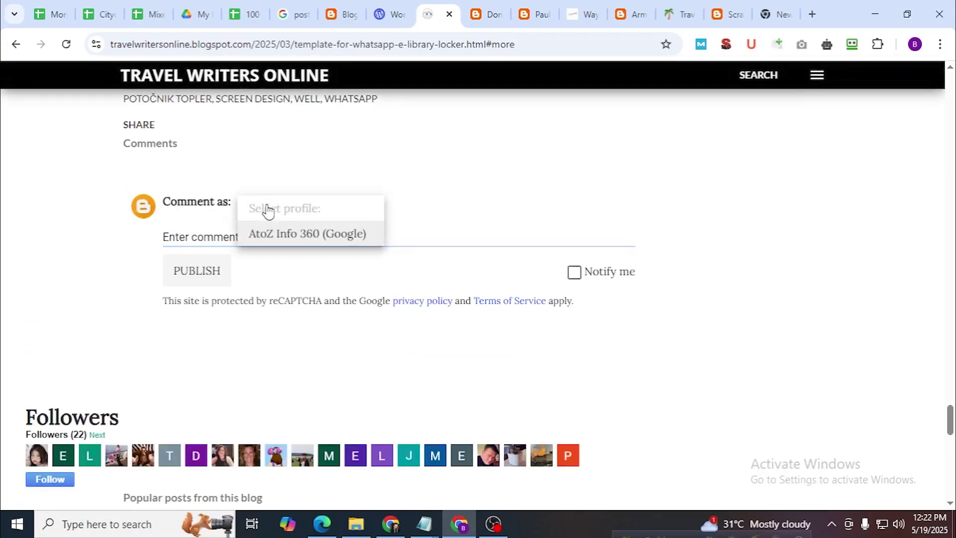
Copy the Agency Towing description with its website link from the requirements note, paste it as the comment and publish it
mouse_move(424, 523)
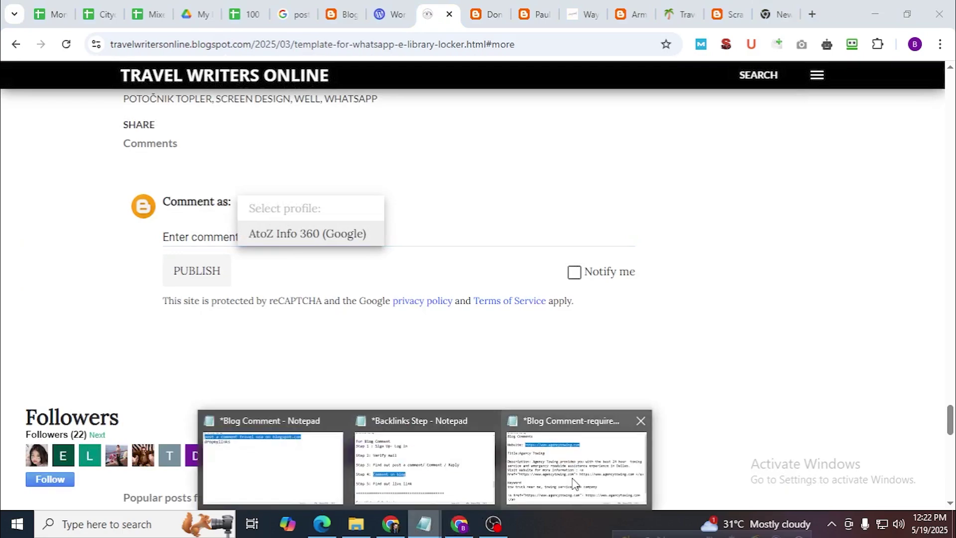
left_click(573, 480)
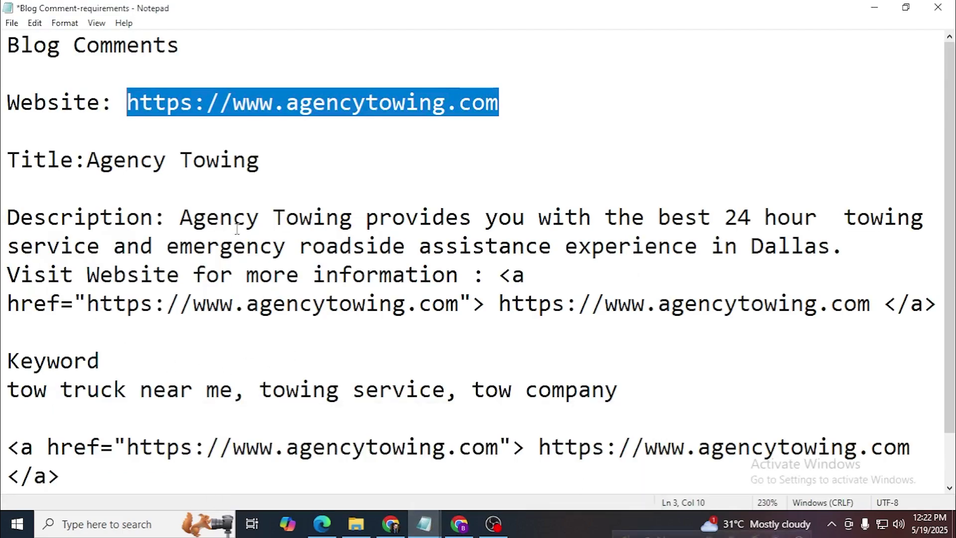
left_click_drag(181, 218, 936, 304)
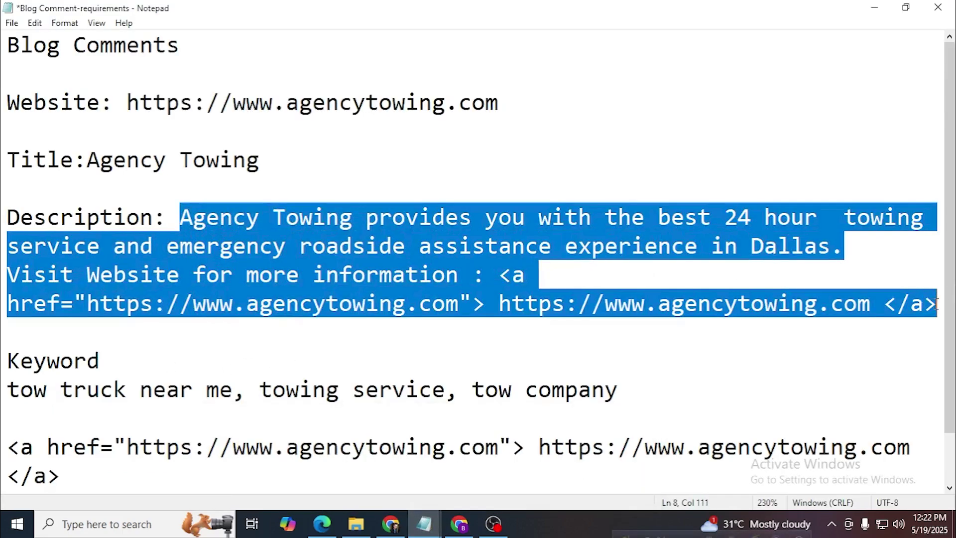
key("ctrl+c")
left_click(874, 7)
left_click(427, 239)
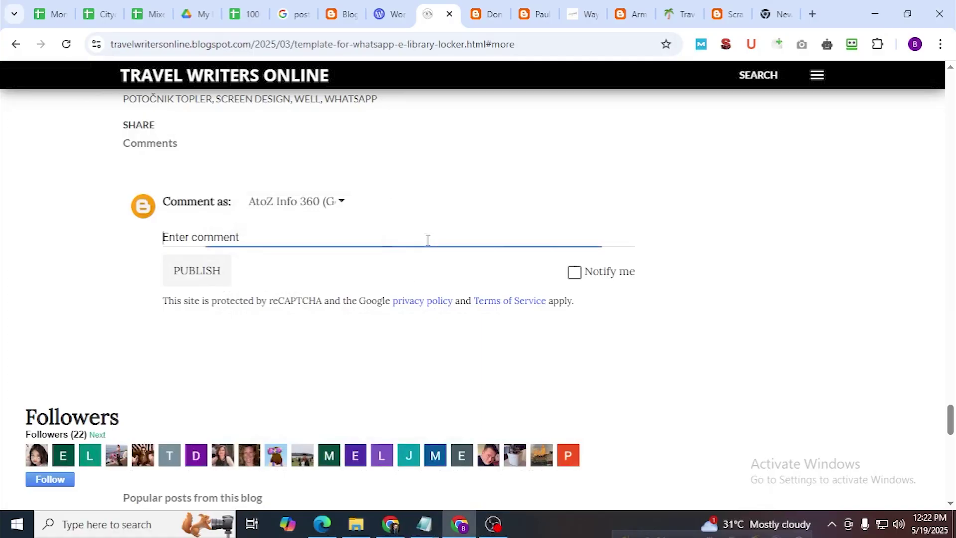
key("ctrl+v")
left_click(215, 322)
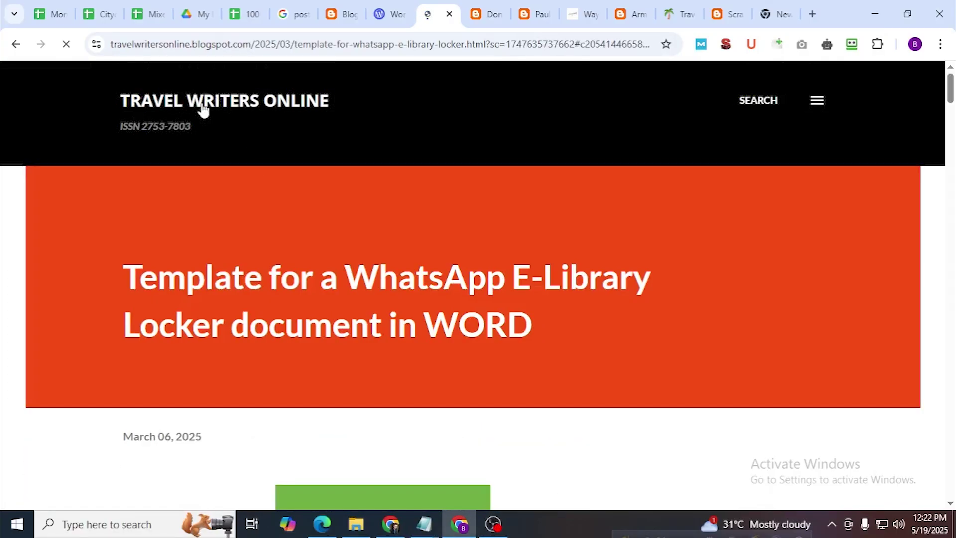
Copy the published comment's link address and open it in an incognito window to check the live comment
scroll(458, 234, "up", 2)
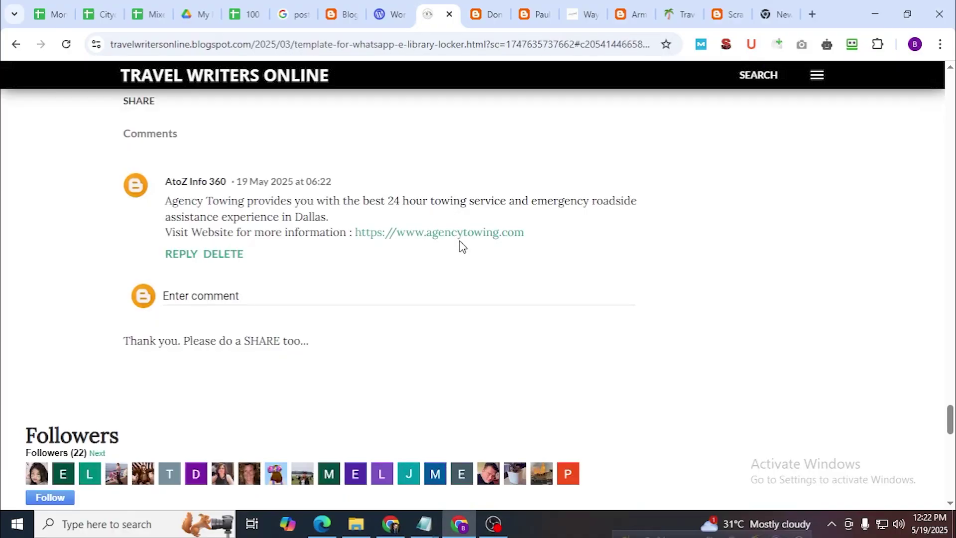
right_click(313, 183)
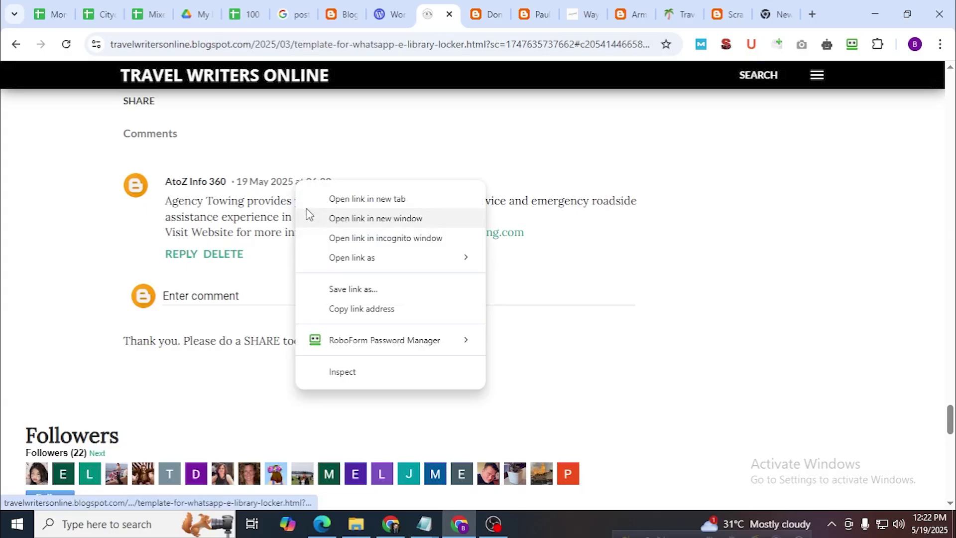
left_click(341, 308)
left_click(940, 44)
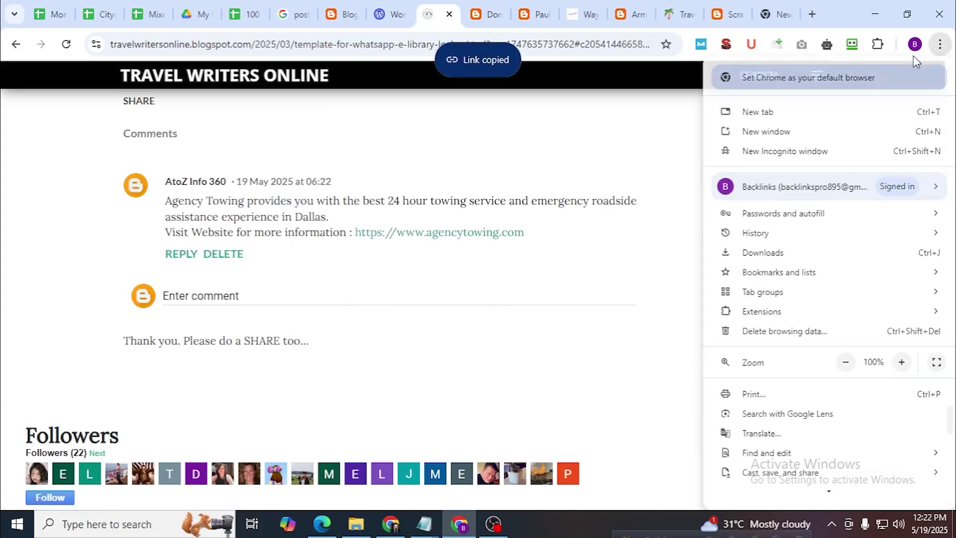
left_click(819, 152)
key("ctrl+v")
key("Return")
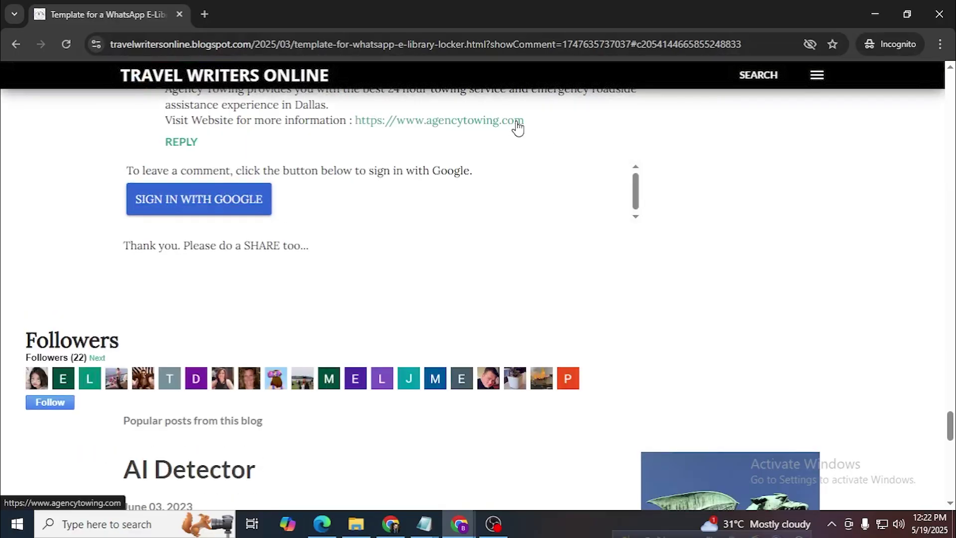
scroll(518, 128, "up", 3)
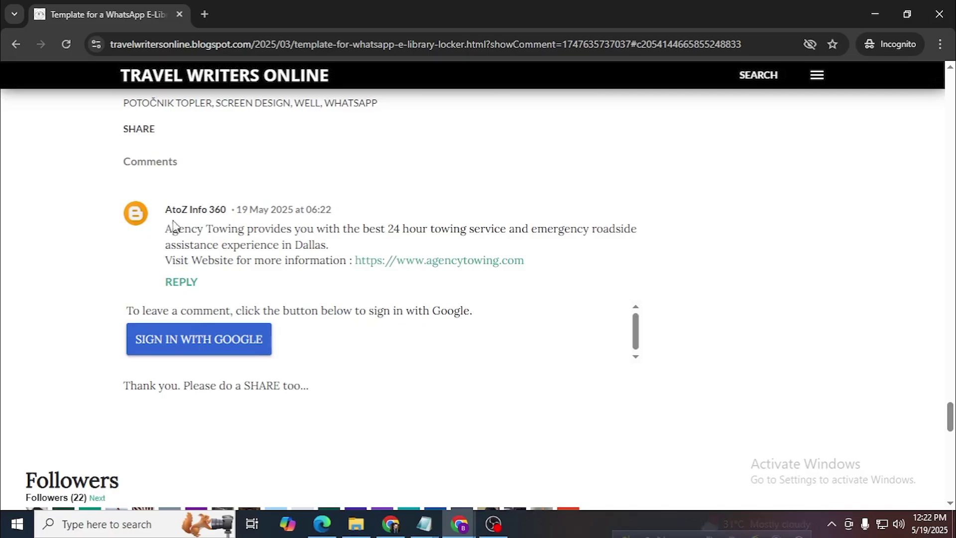
Return to the main browser window and review the blog comment backlink section of the Citydentalcenters.com/Backlinks sheet
left_click(388, 527)
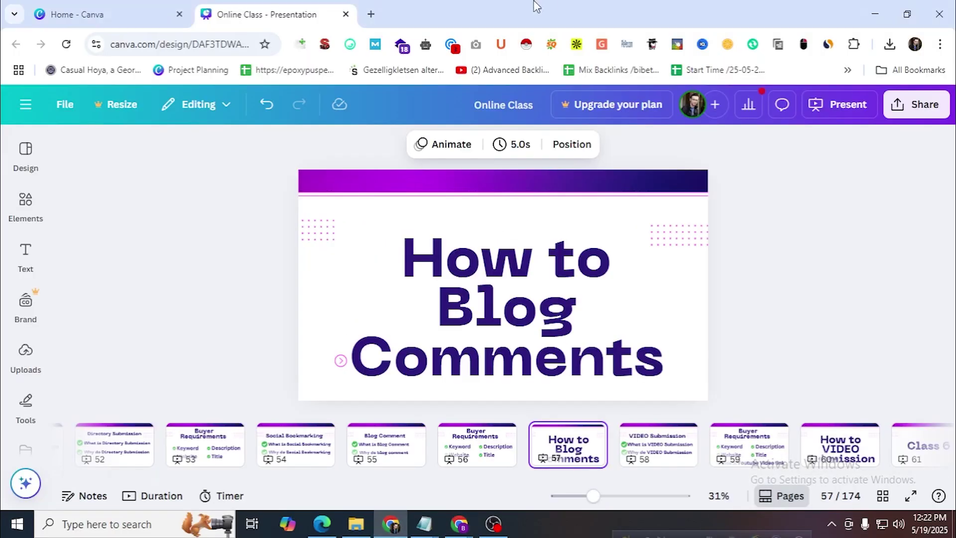
left_click(463, 523)
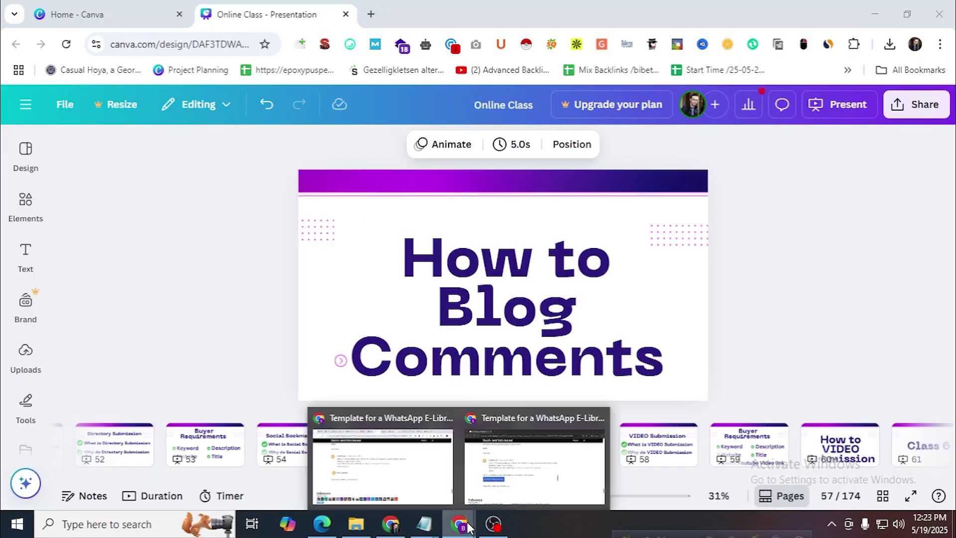
left_click(427, 485)
left_click(121, 6)
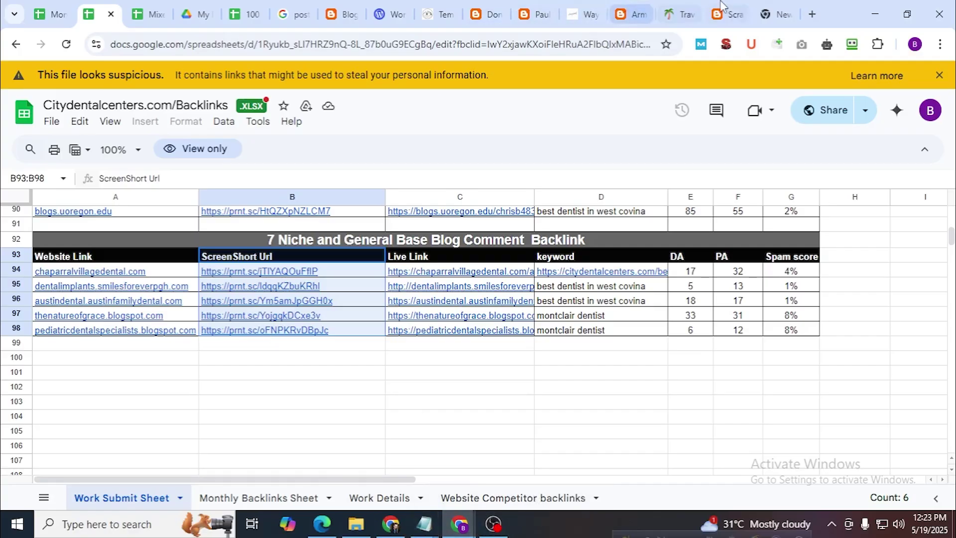
Open the copied Travel Writers Online comment link in a new incognito window
left_click(728, 14)
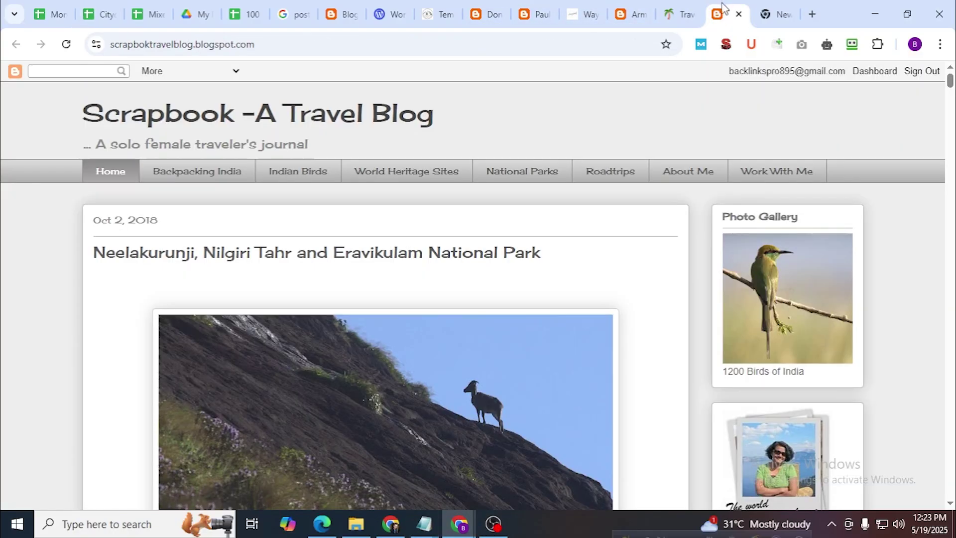
left_click(940, 44)
left_click(863, 152)
key("ctrl+v")
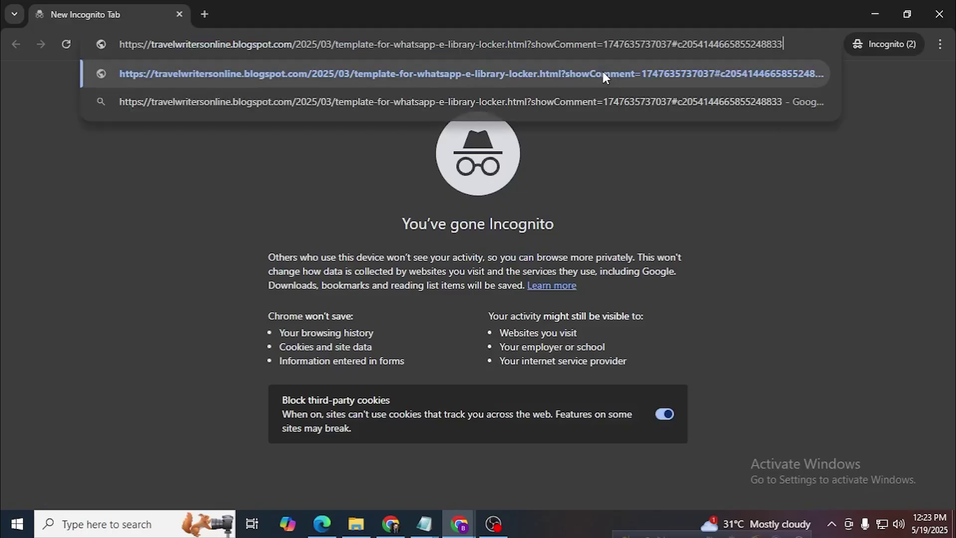
key("Return")
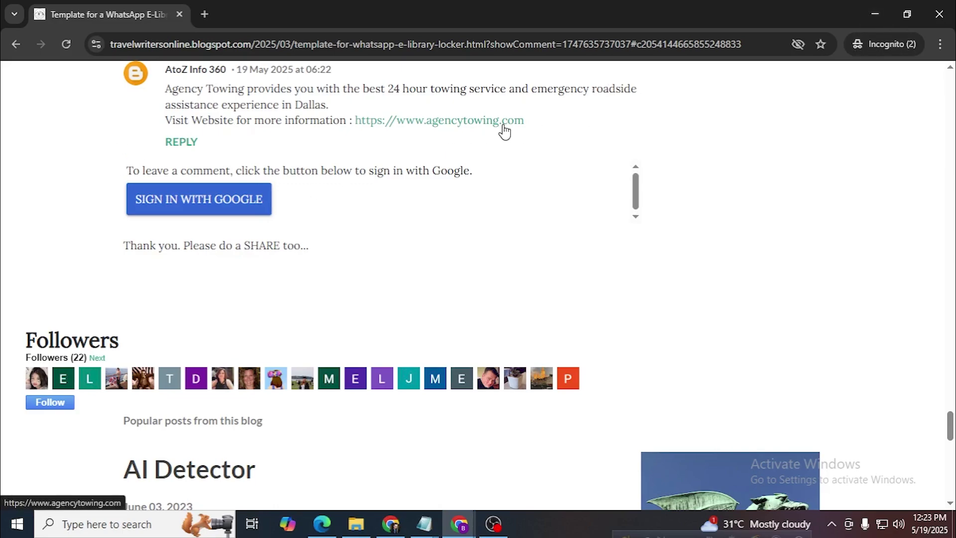
left_click(883, 15)
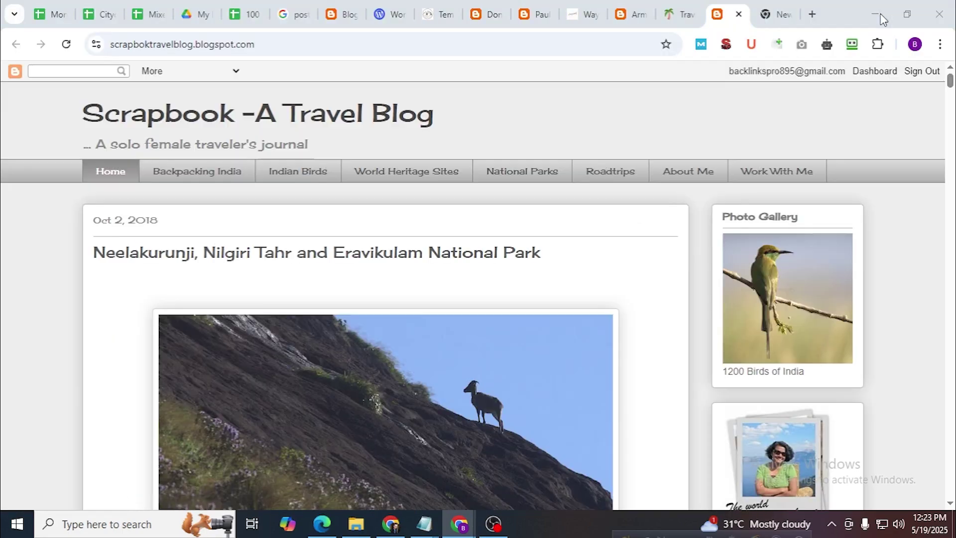
left_click(254, 11)
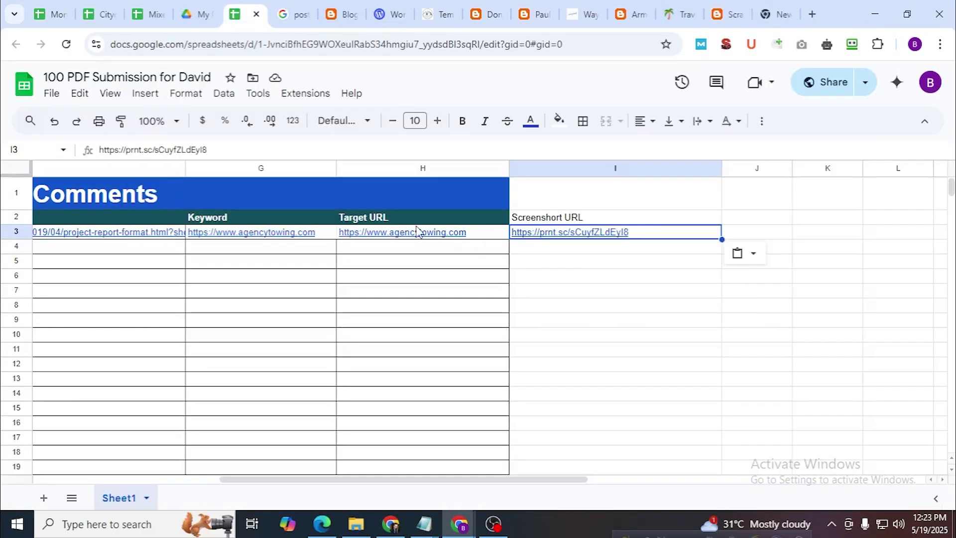
left_click(278, 234)
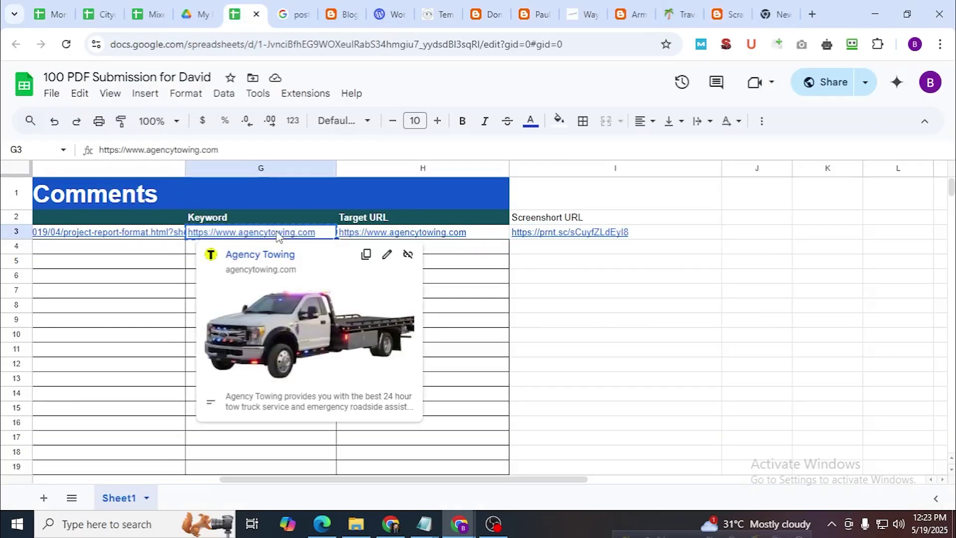
key("ctrl+c")
mouse_move(458, 523)
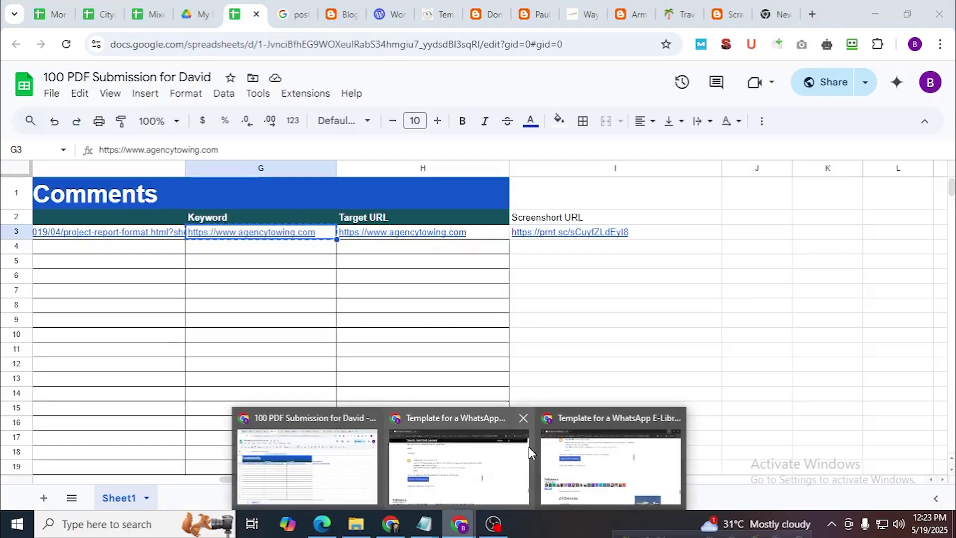
left_click(535, 448)
key("ctrl+f")
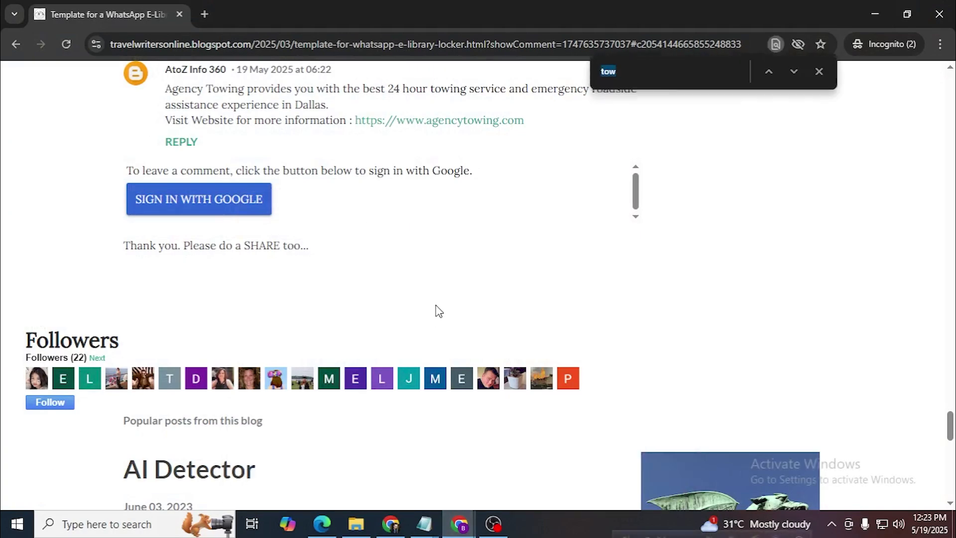
key("ctrl+v")
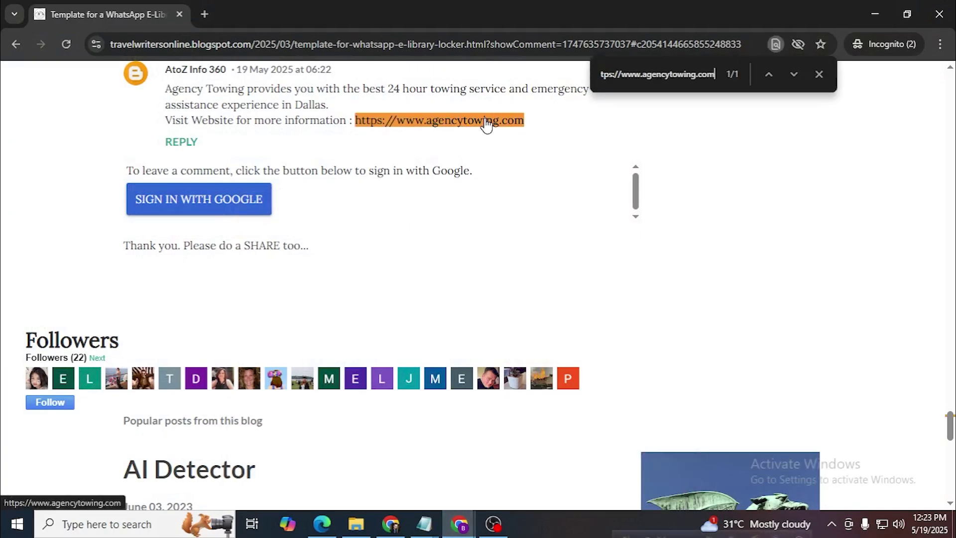
scroll(503, 181, "up", 3)
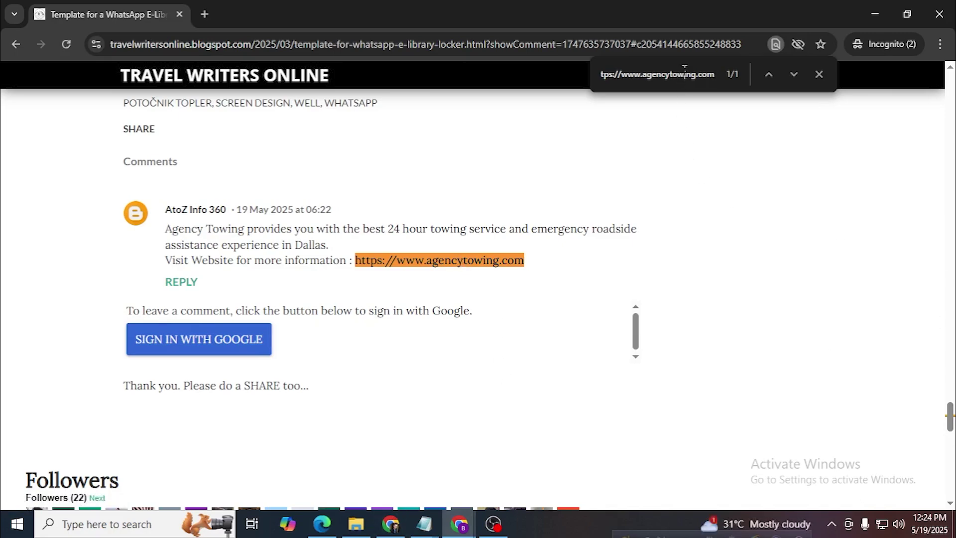
left_click_drag(682, 75, 509, 78)
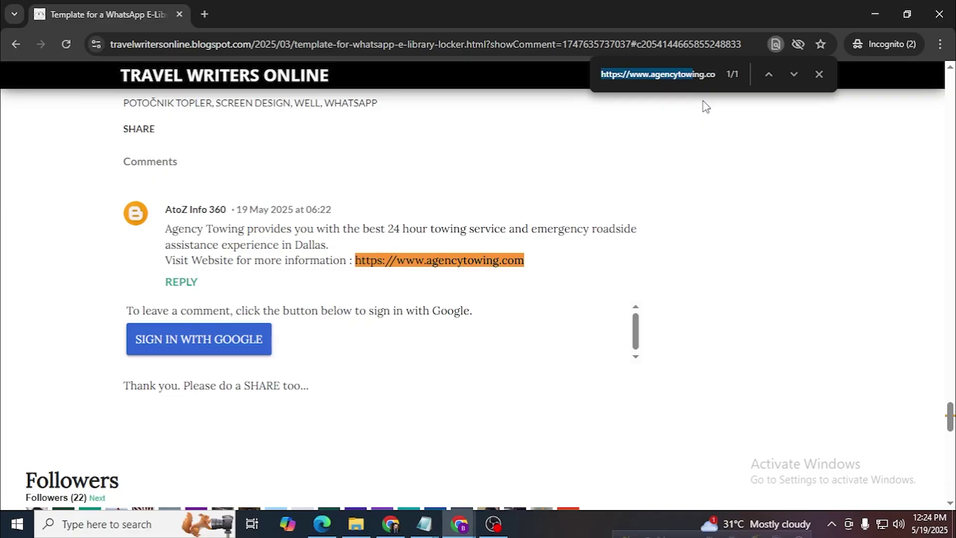
left_click(939, 14)
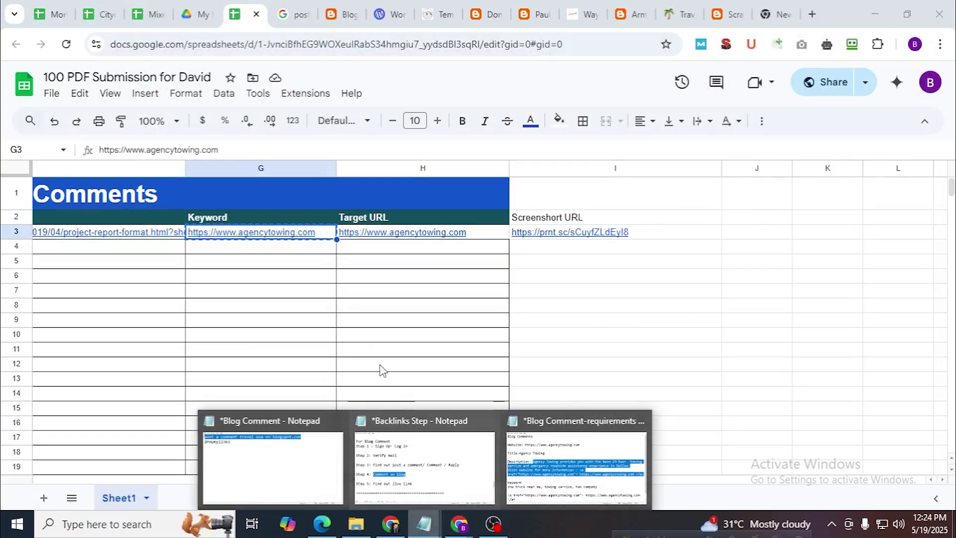
Copy the search term dropmylinks from the Blog Comment note and return to the browser
left_click(288, 493)
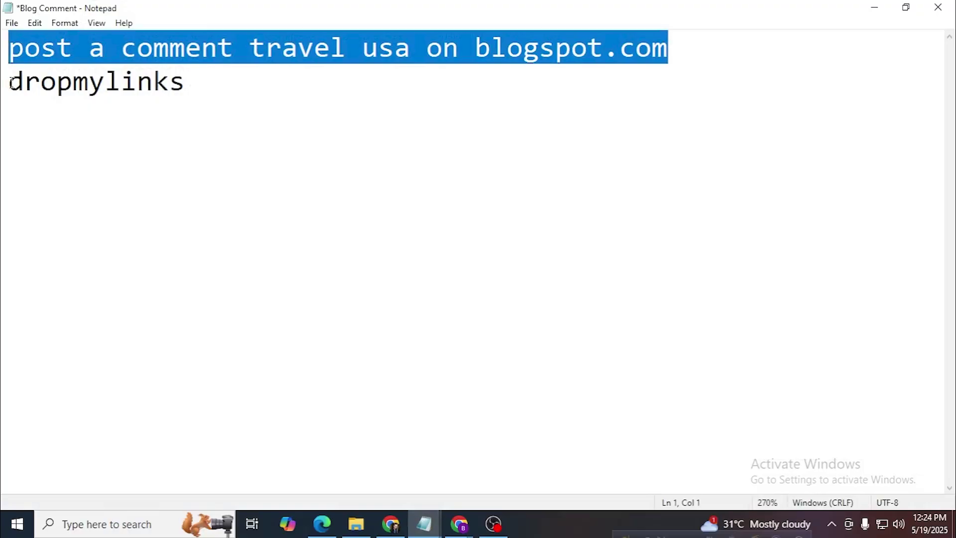
left_click_drag(10, 82, 244, 90)
key("ctrl+c")
key("alt+Tab")
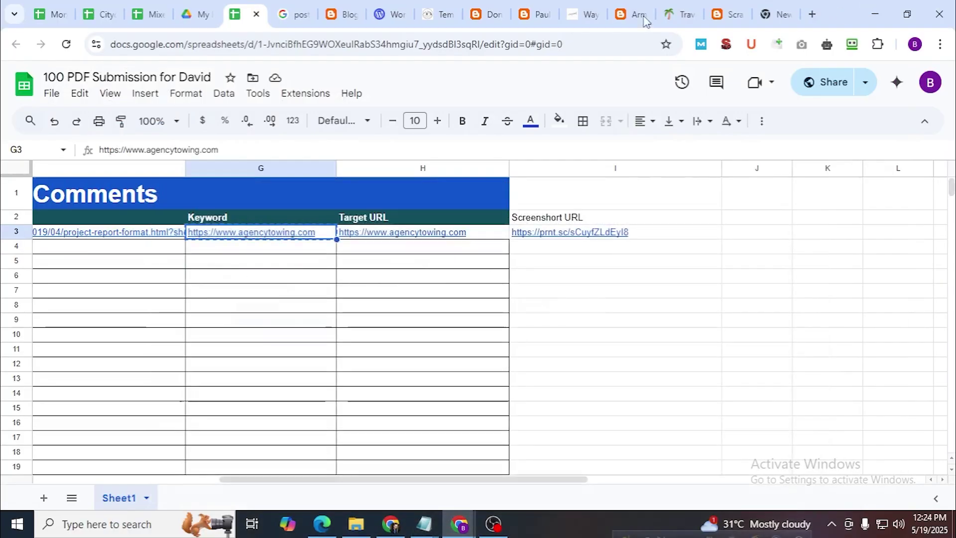
Close the Google results, blog and blank tabs that follow the 100 PDF Submission for David sheet
left_click(299, 15)
left_click(305, 16)
left_click(304, 15)
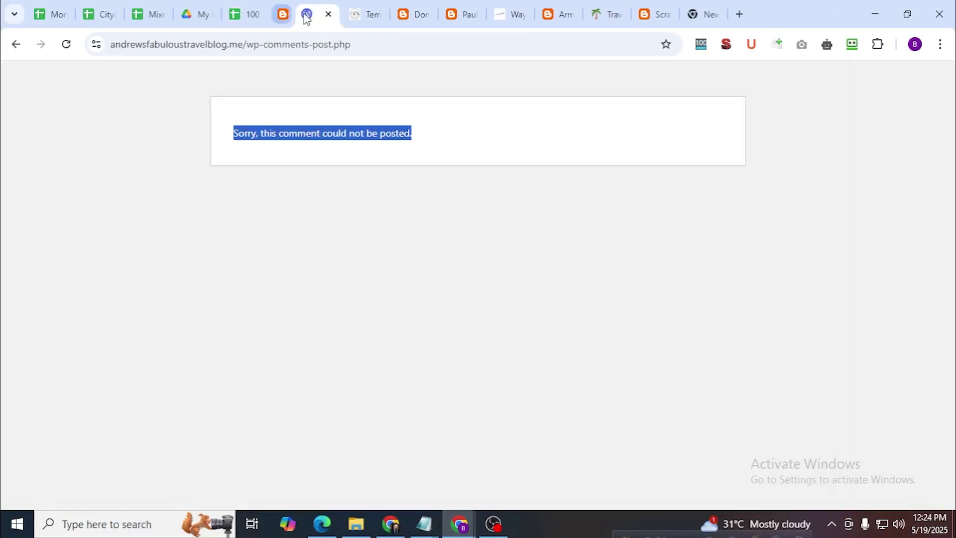
left_click(305, 15)
left_click(304, 15)
left_click(305, 16)
left_click(305, 16)
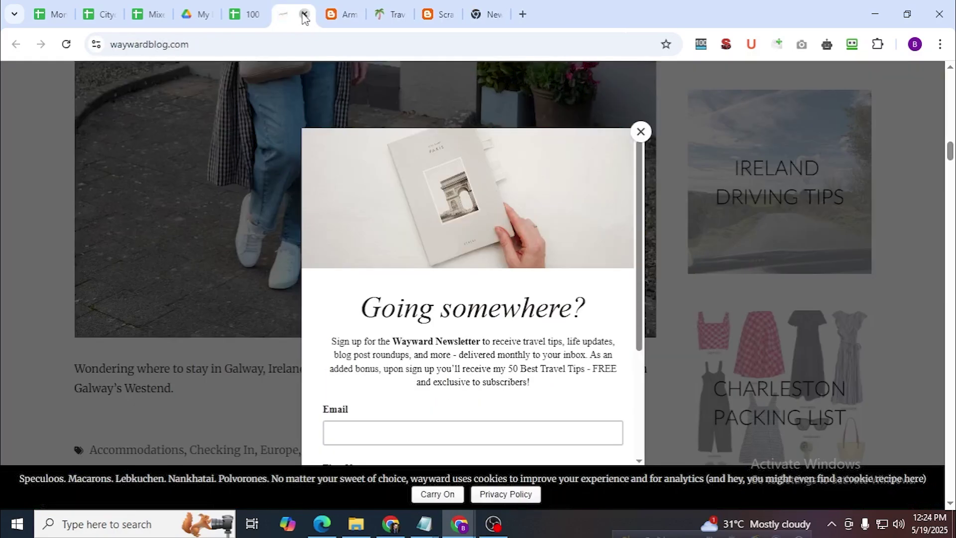
left_click(305, 16)
left_click(304, 16)
left_click(305, 16)
left_click(304, 16)
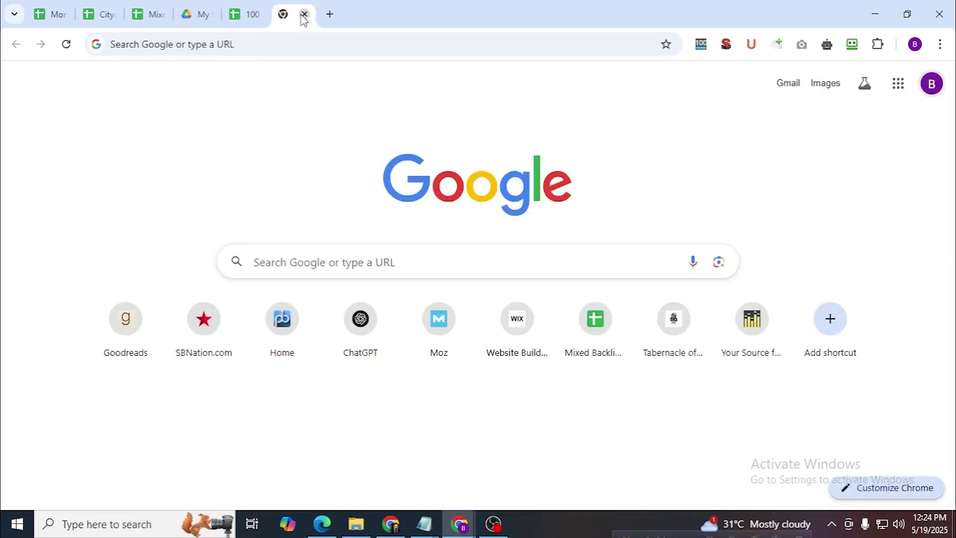
left_click(304, 16)
Search Google for dropmylinks in a new tab, open the Drop My Link site and dismiss its email sign-up offer
left_click(329, 14)
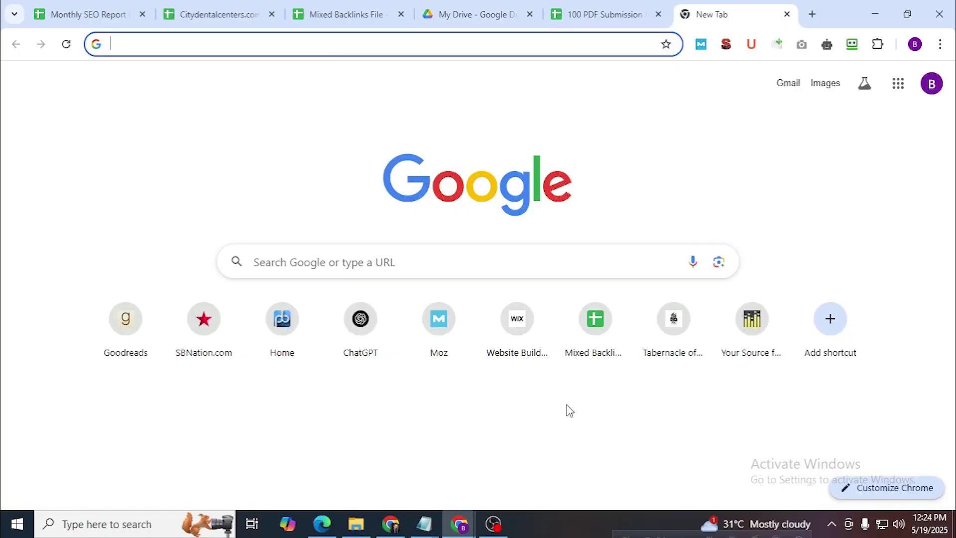
key("ctrl+v")
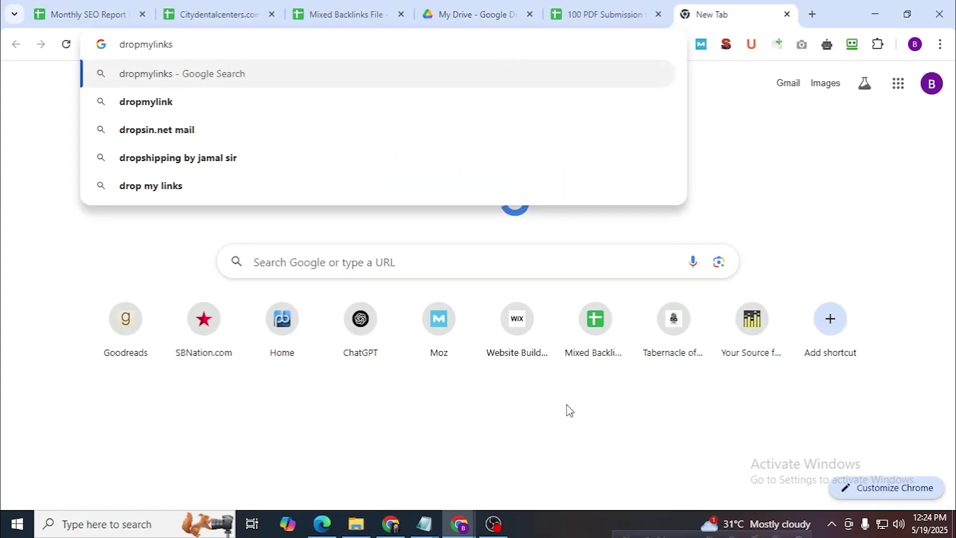
key("Return")
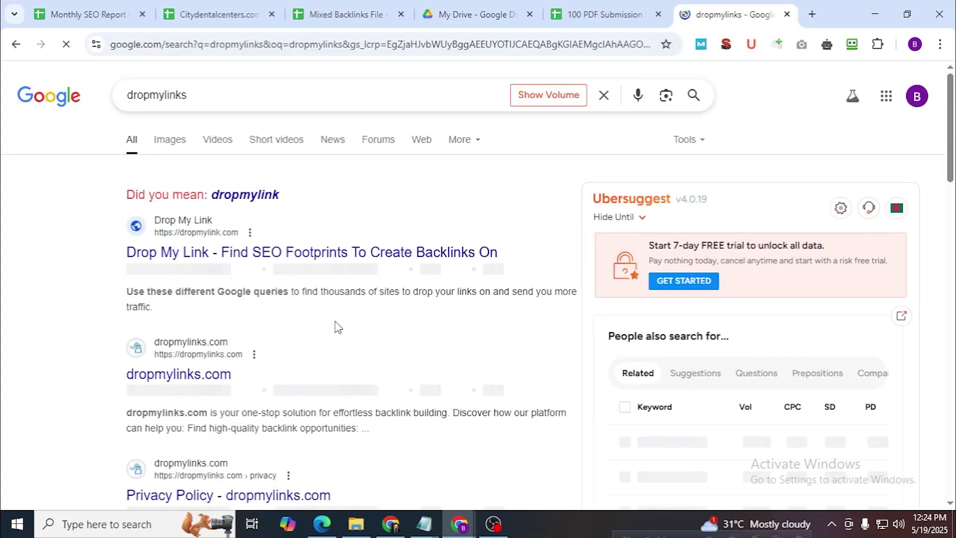
left_click(290, 258)
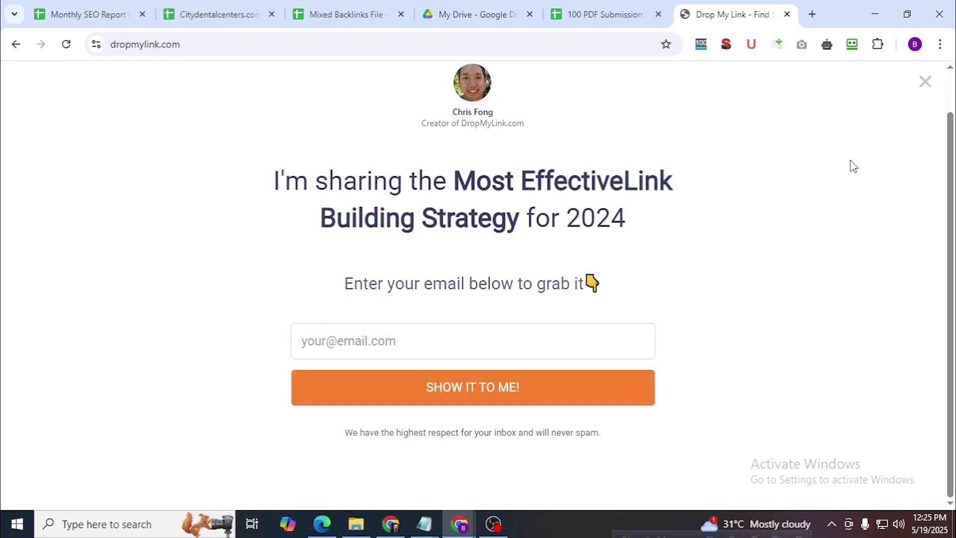
left_click(925, 81)
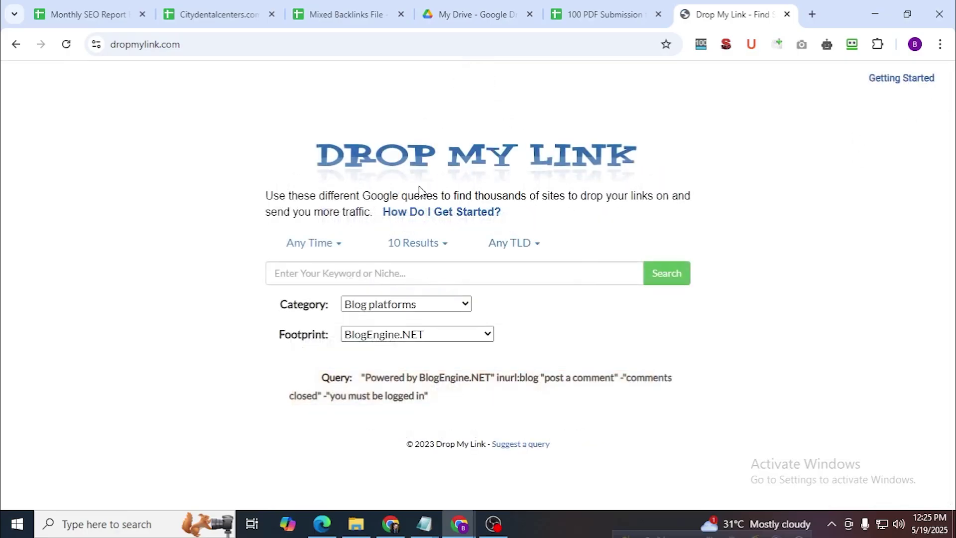
Enter the keyword food with the category Comment backlinks and the footprint Do-follow comments
left_click(374, 271)
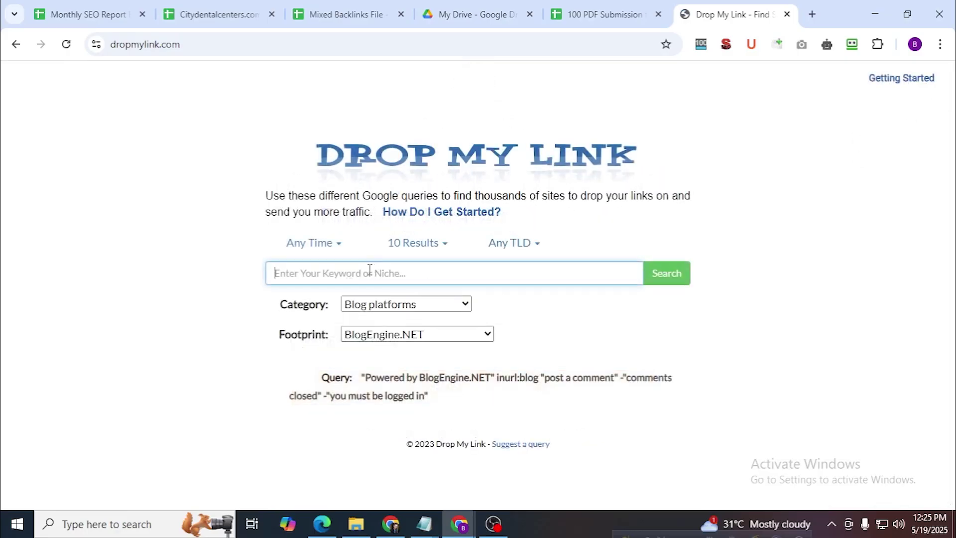
type("food")
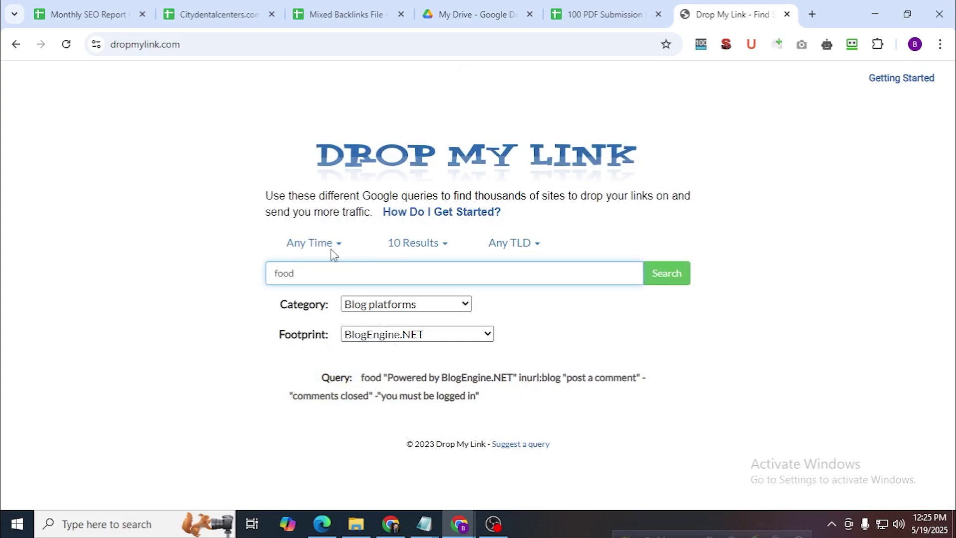
left_click(359, 309)
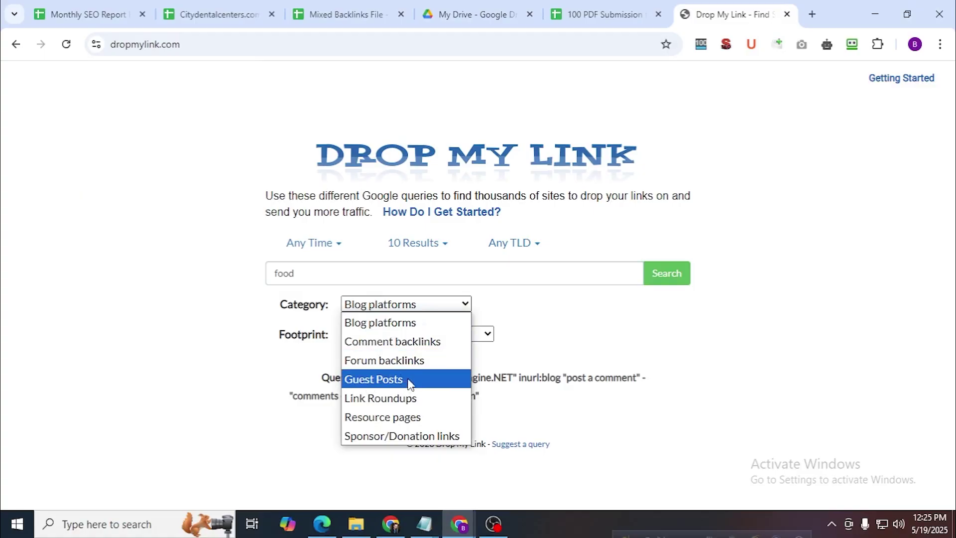
left_click(393, 341)
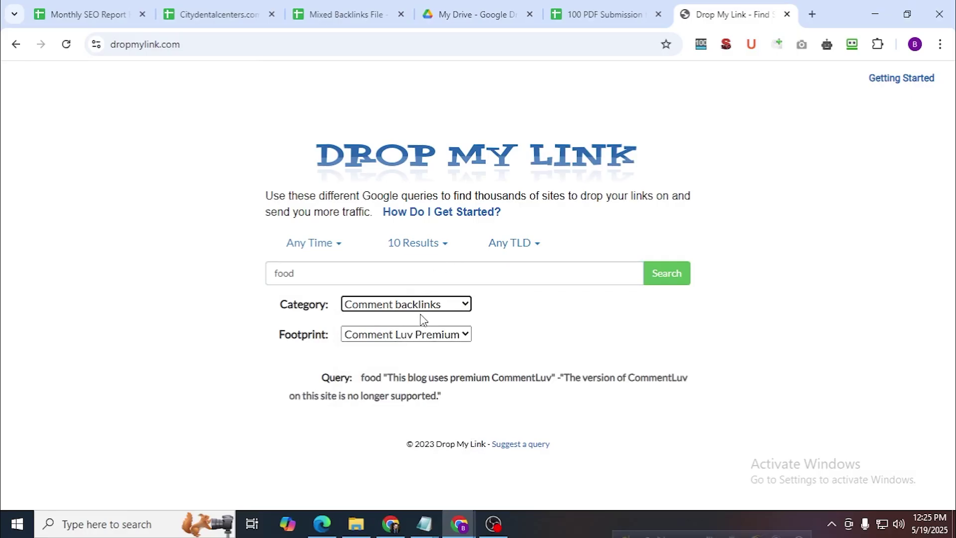
left_click(423, 333)
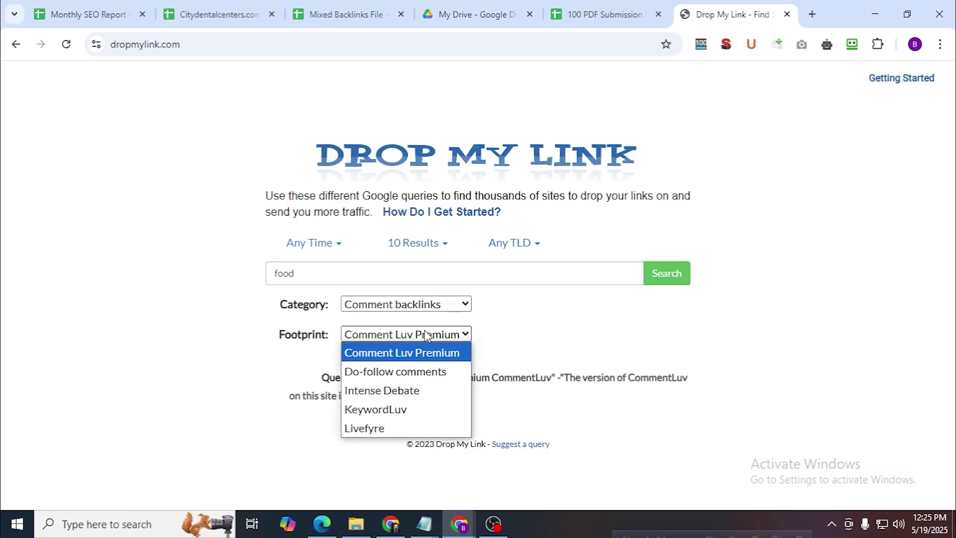
left_click(429, 375)
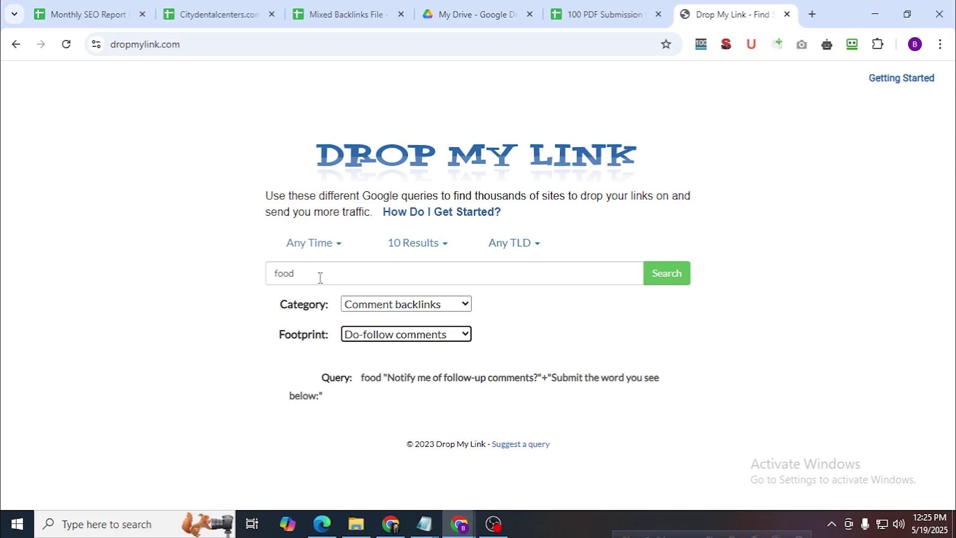
Compare the food keyword with the phrase "post a comment travel usa on blogspot.com" in the Blog Comment note, then return to Drop My Link
left_click_drag(320, 275, 265, 278)
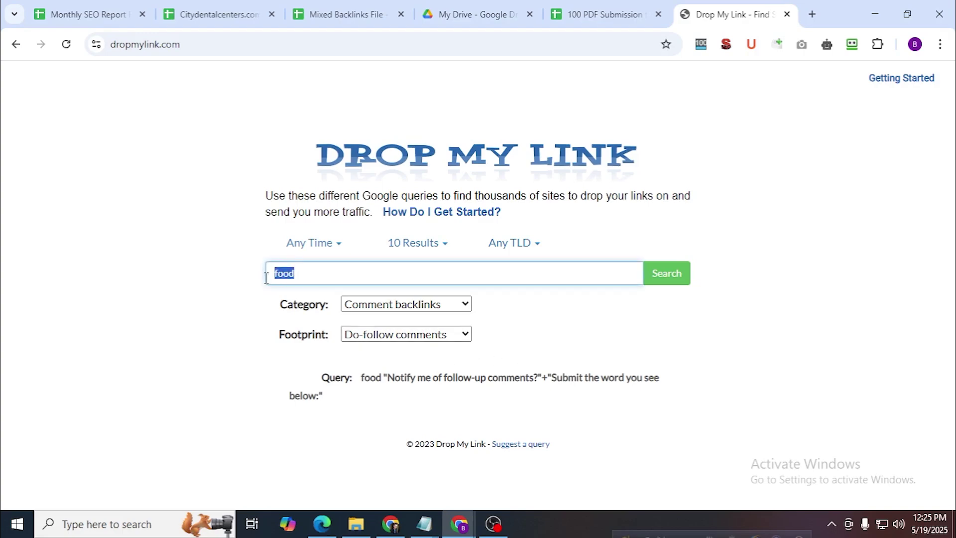
mouse_move(424, 523)
left_click(271, 469)
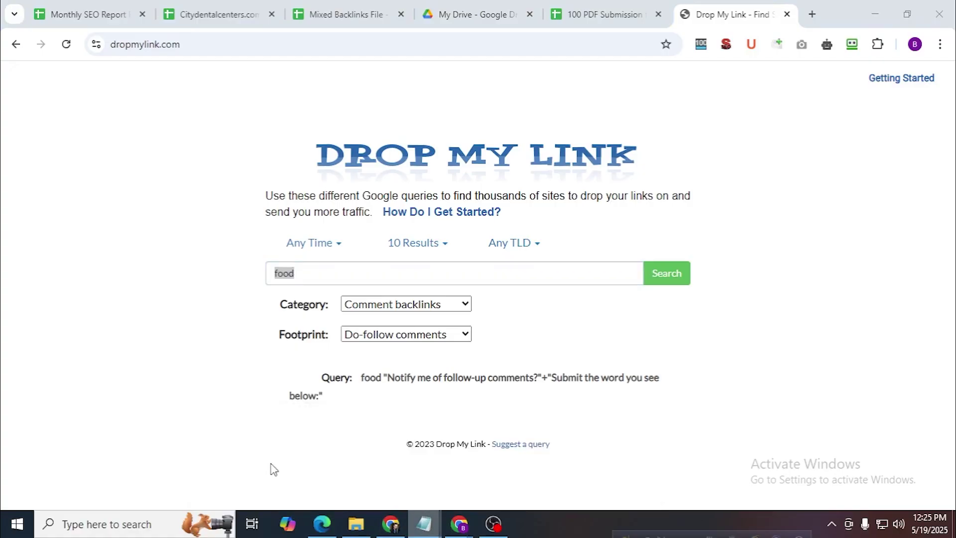
left_click_drag(9, 40, 746, 58)
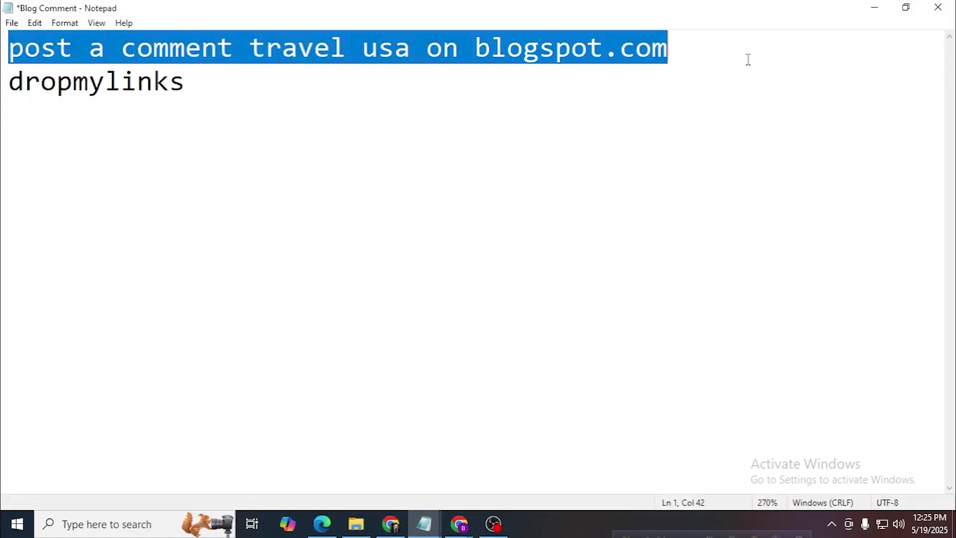
left_click(863, 7)
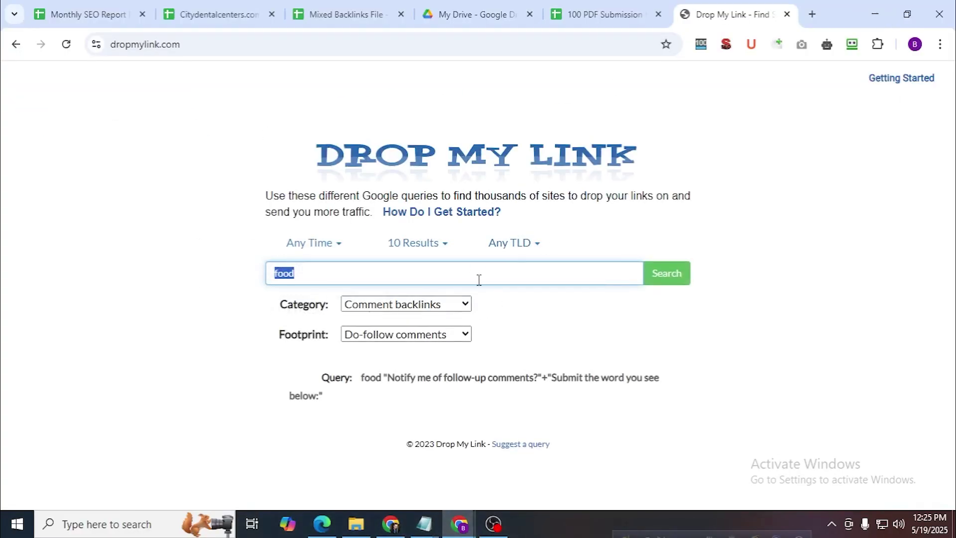
Run the food do-follow comments query and open the result "How can I find active blog commenting sites - Search Tricks" in a new tab
left_click(661, 278)
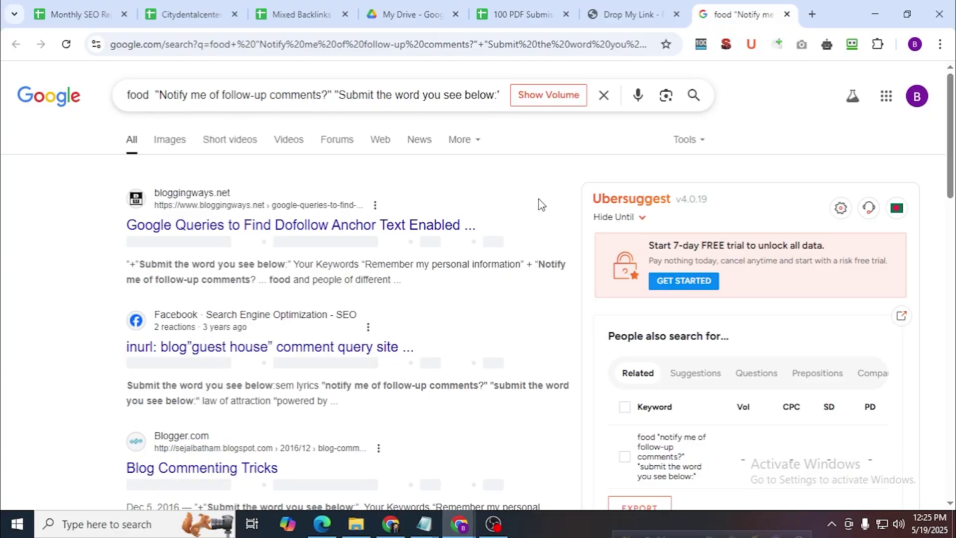
scroll(538, 228, "down", 3)
scroll(536, 226, "down", 3)
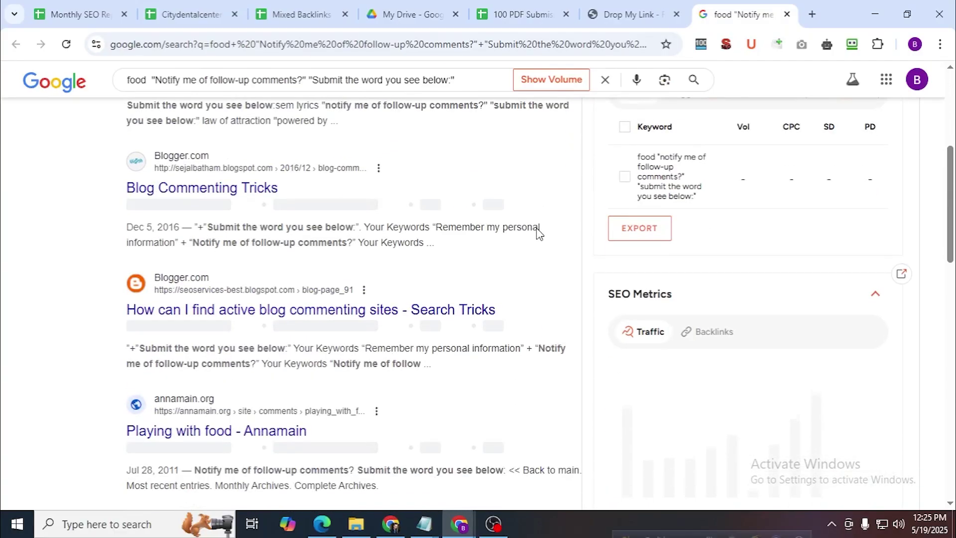
right_click(413, 311)
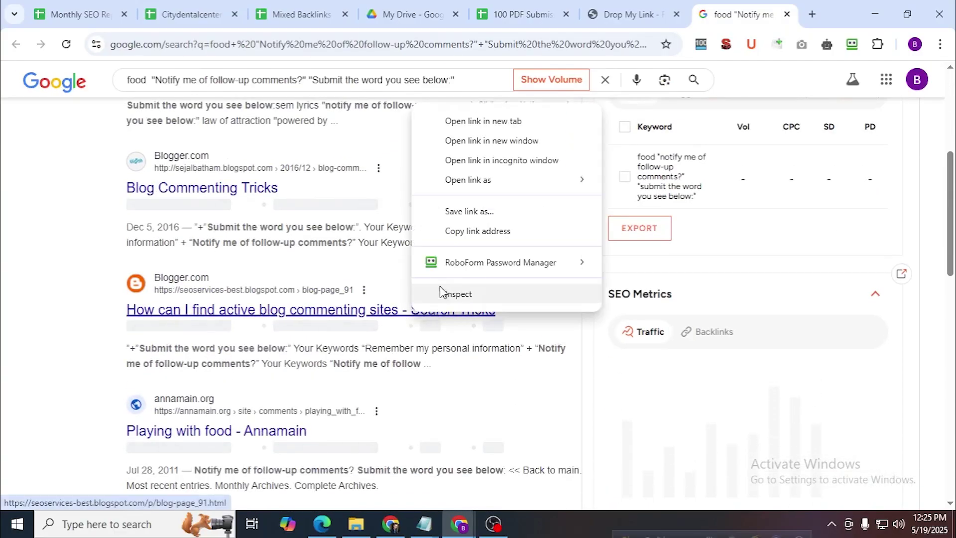
left_click(497, 121)
left_click(770, 5)
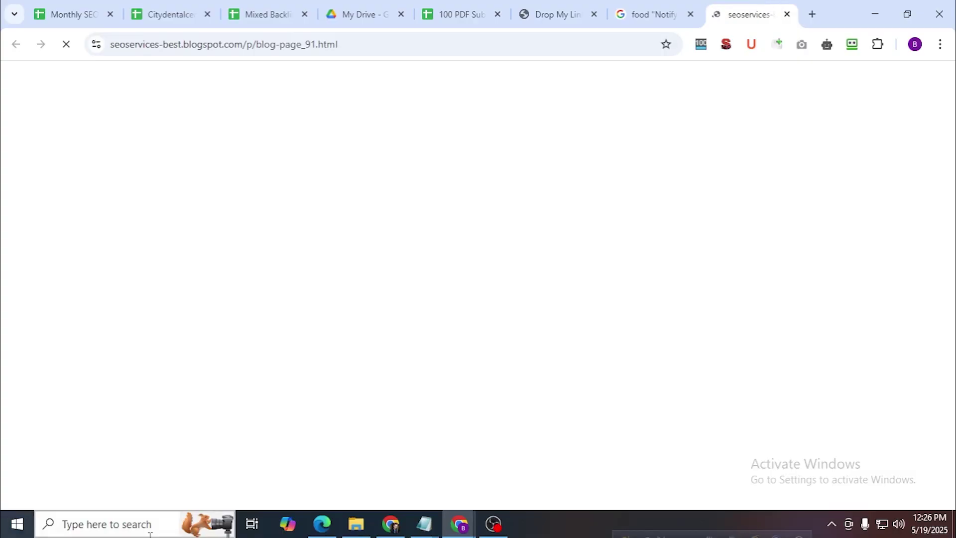
Find the comment form at the end of the seoservices-best.blogspot.com page and place the cursor in it
scroll(811, 222, "down", 5)
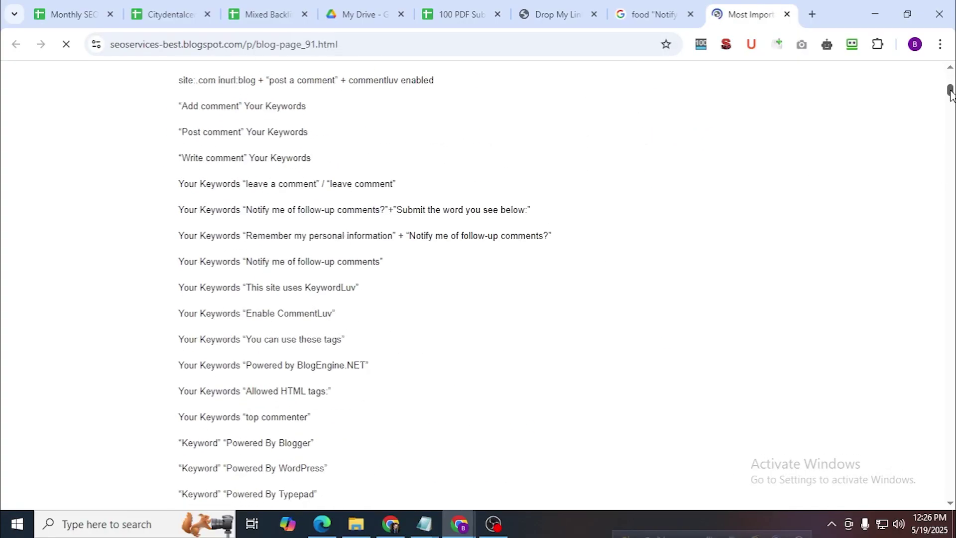
left_click_drag(950, 91, 916, 508)
left_click(267, 257)
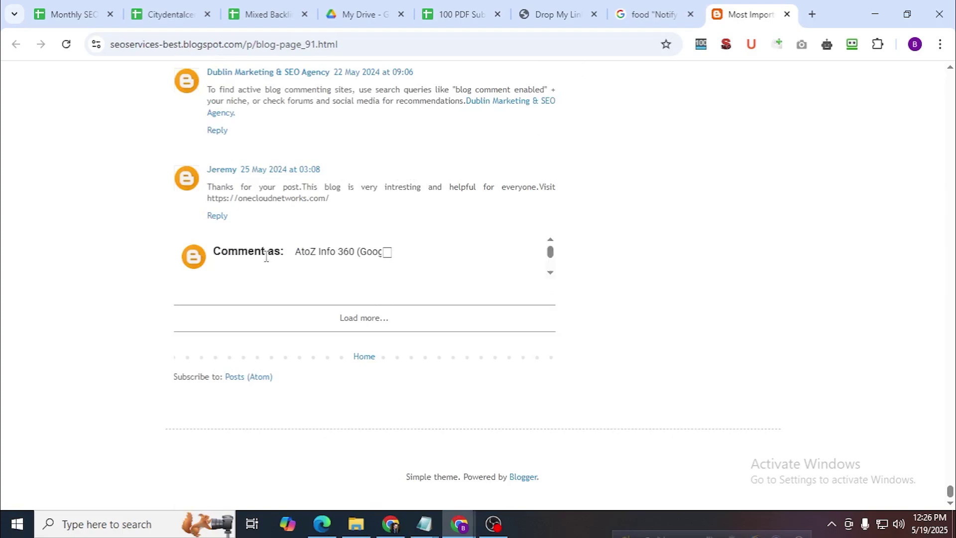
Open "Blog Commenting Search Query Tricks" and "How To Get Your Comments Approved On Dofollow Blogs" from the results in new tabs, then return to the seoservices-best blog
left_click(631, 5)
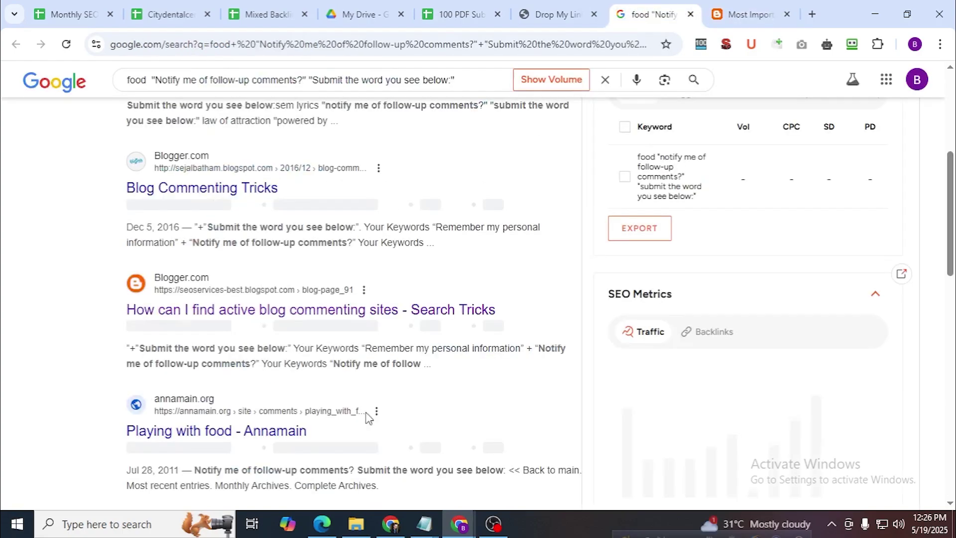
scroll(365, 428, "down", 4)
scroll(274, 393, "down", 2)
scroll(276, 304, "down", 5)
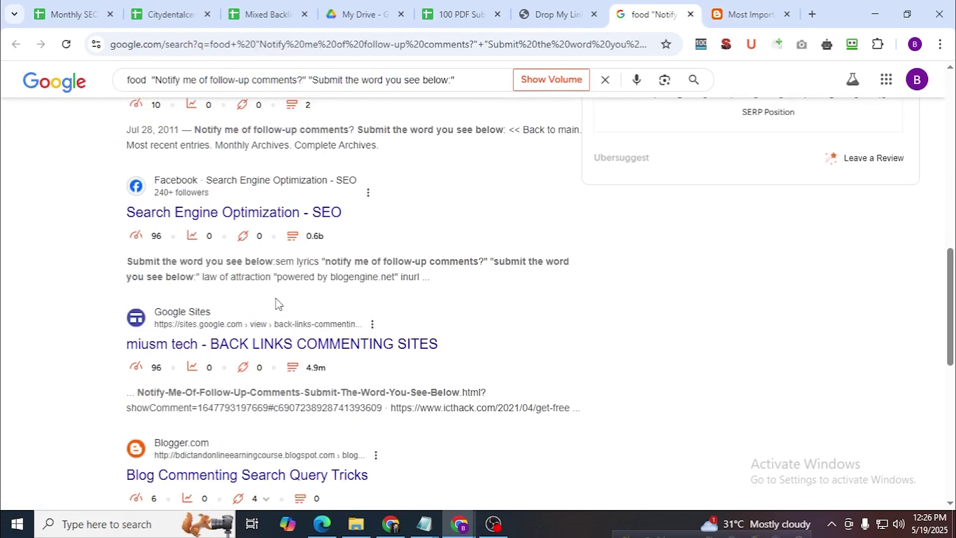
right_click(271, 269)
left_click(279, 281)
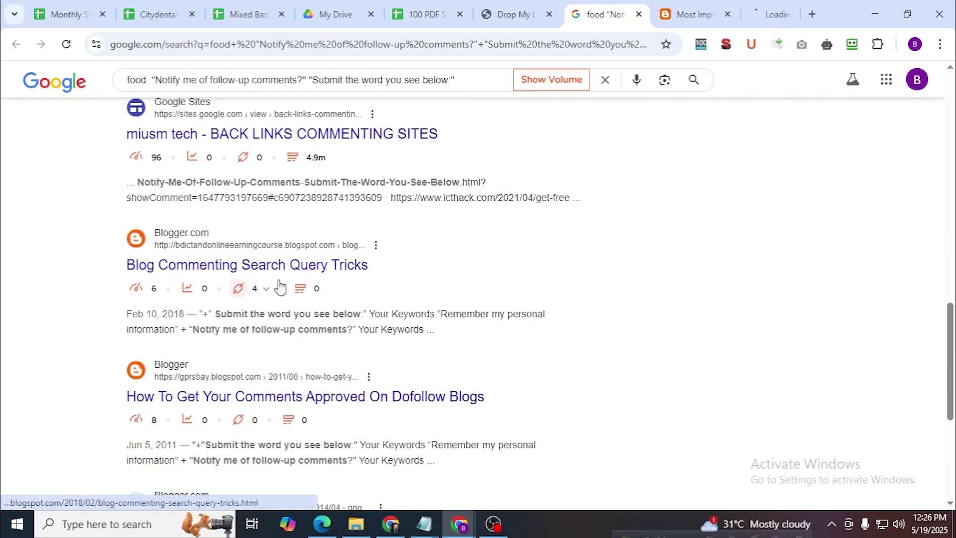
scroll(277, 279, "down", 4)
right_click(277, 190)
left_click(289, 202)
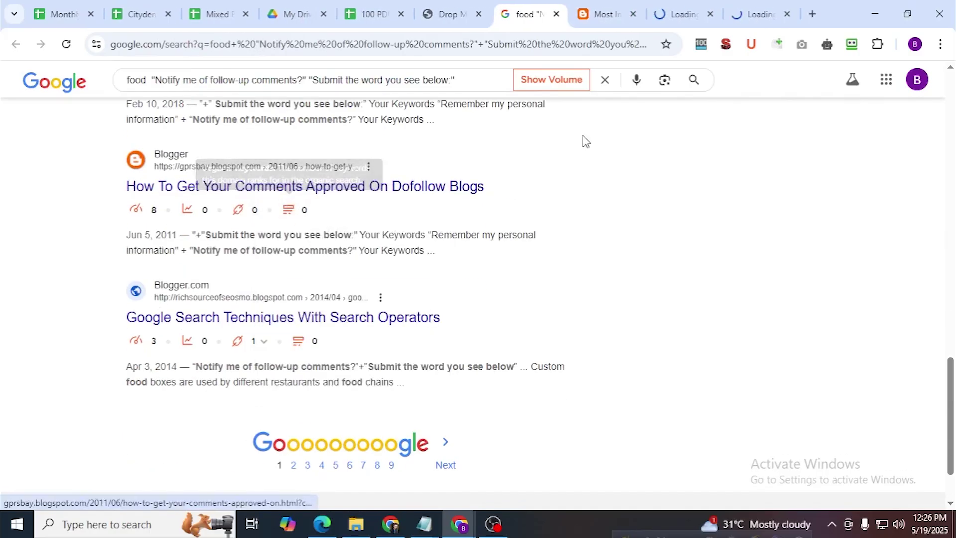
left_click(606, 7)
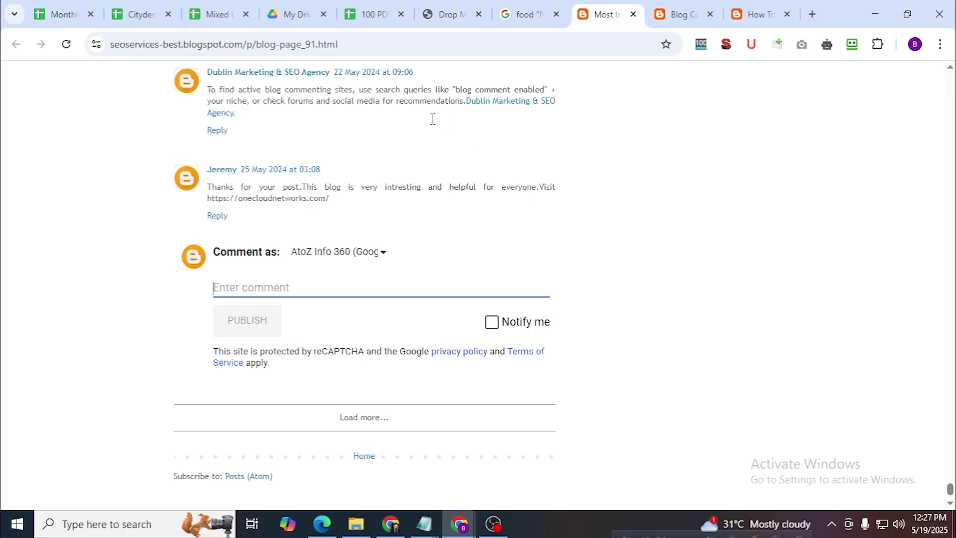
Close the Google results, the three blog tabs and the Drop My Link tab, ending on the 100 PDF Submission for David sheet
left_click(504, 8)
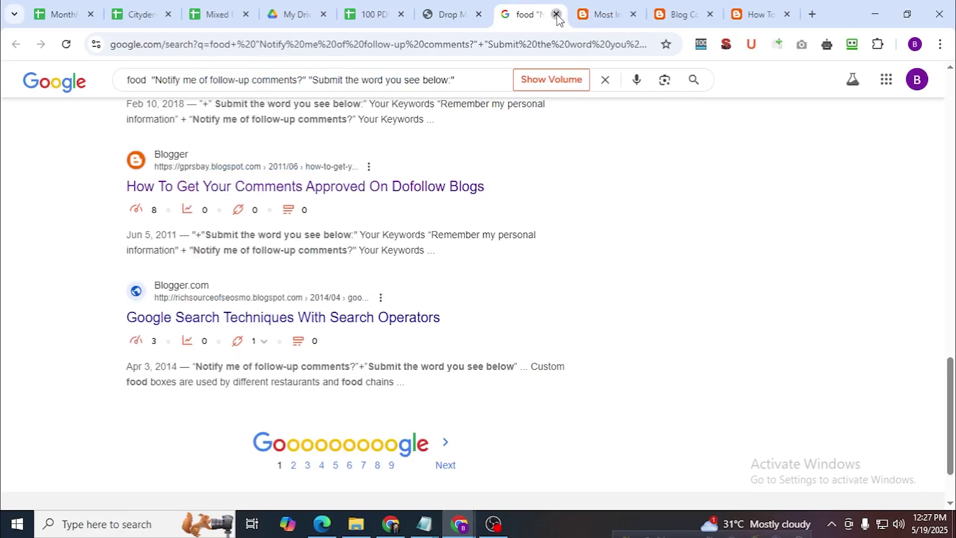
left_click(556, 14)
left_click(556, 14)
left_click(556, 14)
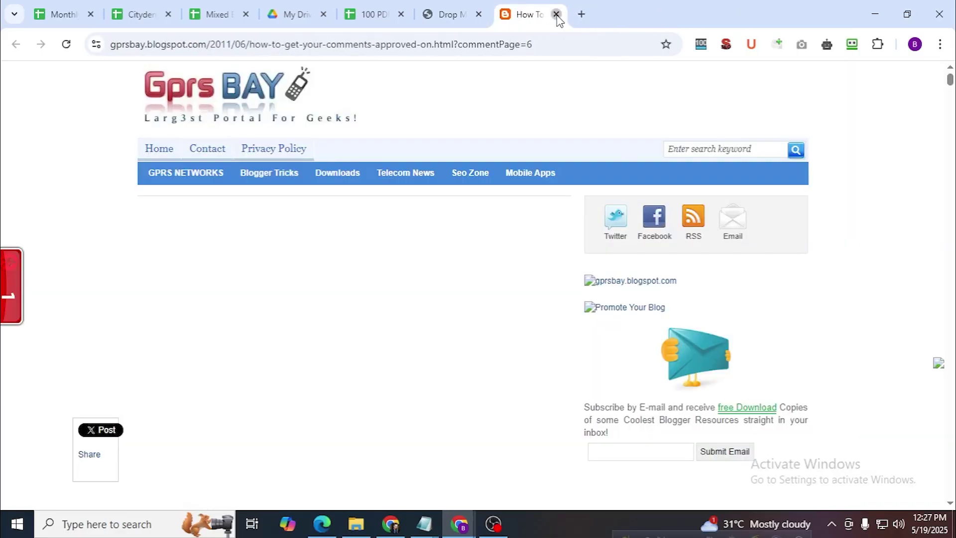
left_click(556, 14)
left_click(556, 14)
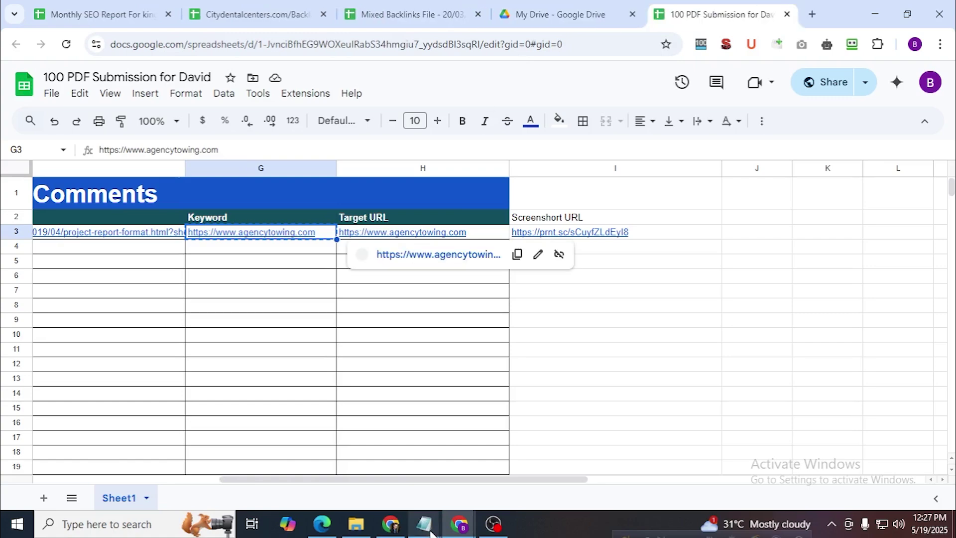
Review the search phrase and the dropmylinks entry in the Blog Comment note in Notepad, then minimize it
mouse_move(423, 524)
left_click(303, 468)
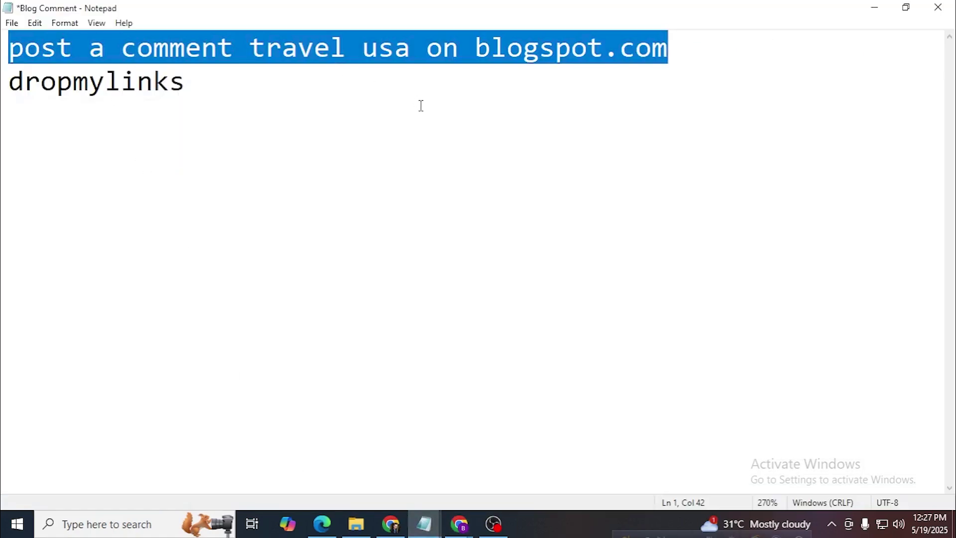
left_click(874, 8)
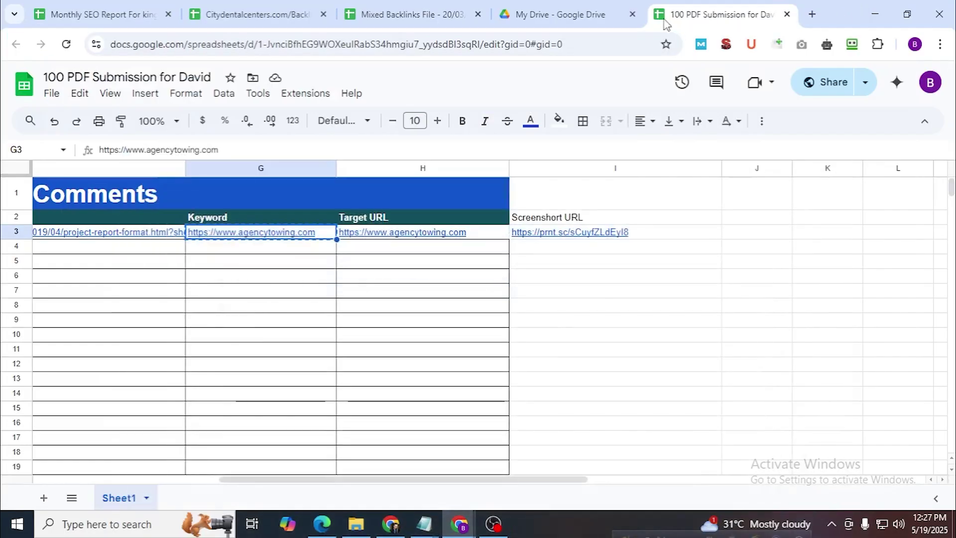
Look through the Blog Comments Live Links list in the Mixed Backlinks File sheet
left_click(446, 6)
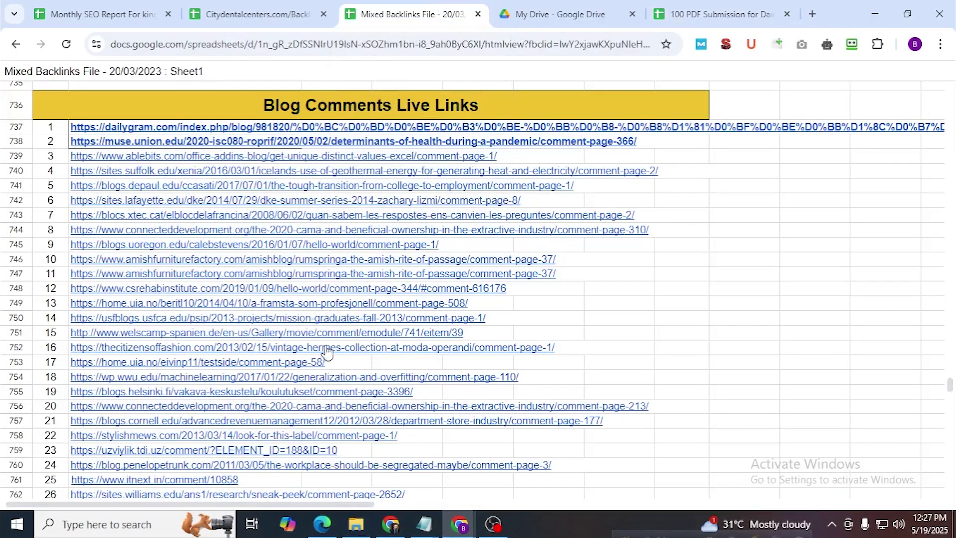
scroll(326, 373, "up", 3)
scroll(326, 372, "up", 2)
scroll(309, 349, "down", 9)
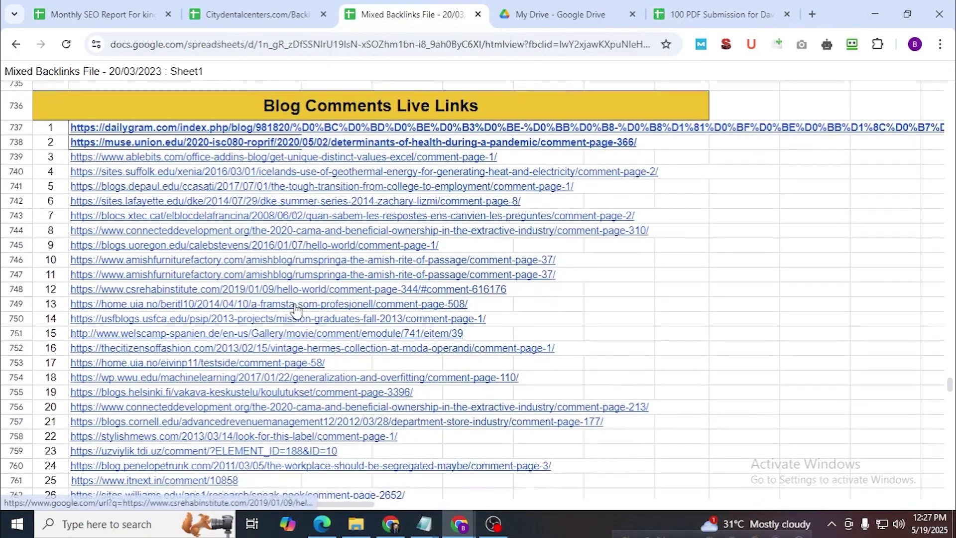
scroll(295, 324, "down", 5)
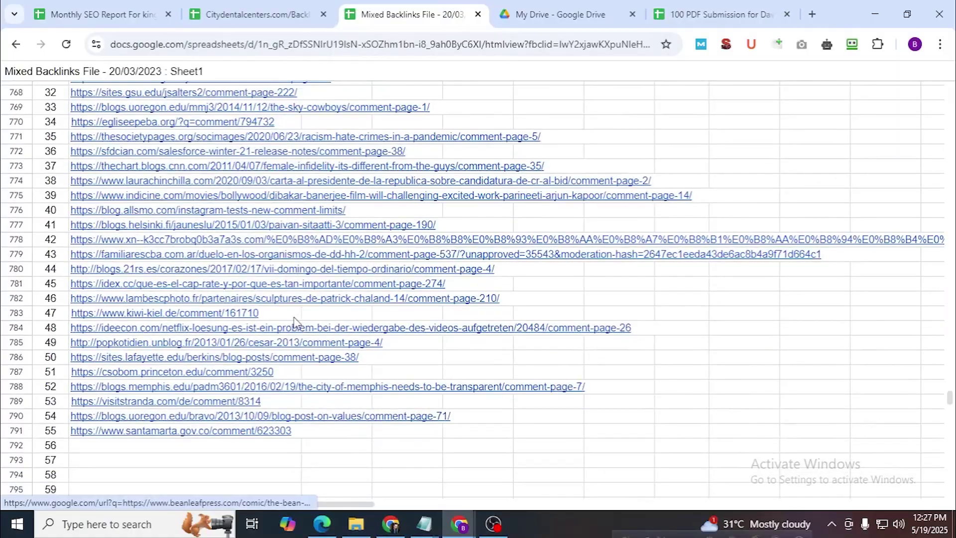
scroll(300, 336, "up", 9)
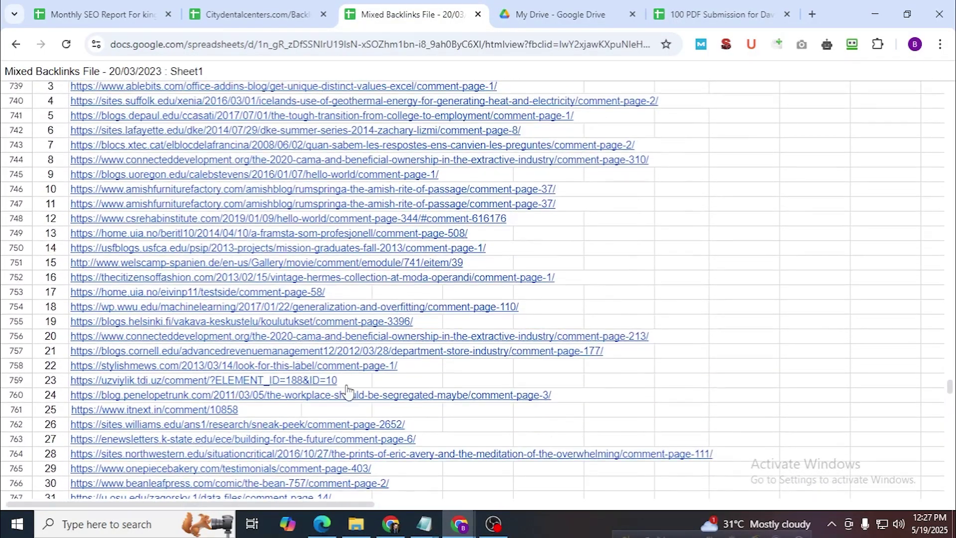
Compare the blog comment section of the Citydentalcenters.com/Backlinks sheet with the Mixed Backlinks File's live links, then switch to the Monthly SEO Report
left_click(301, 16)
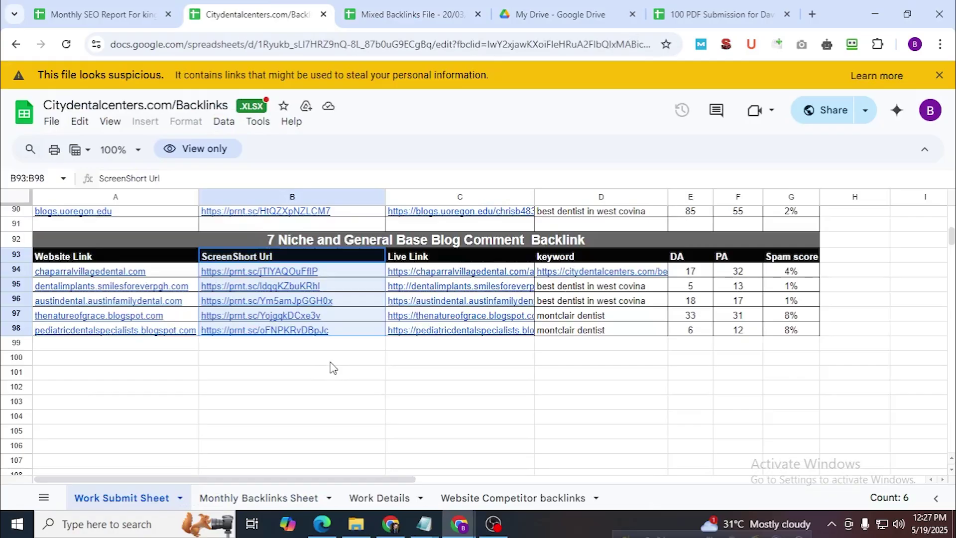
left_click(408, 14)
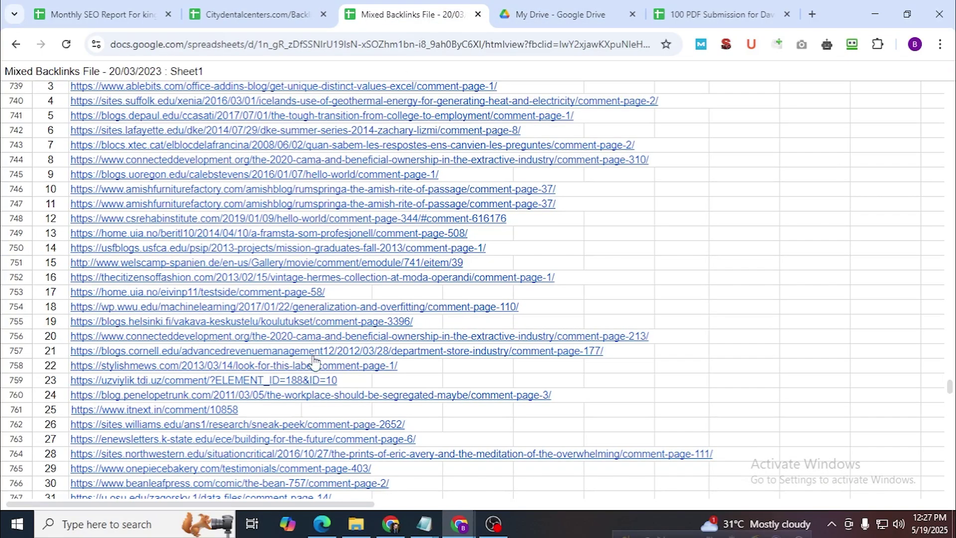
scroll(299, 298, "up", 4)
scroll(286, 211, "down", 3)
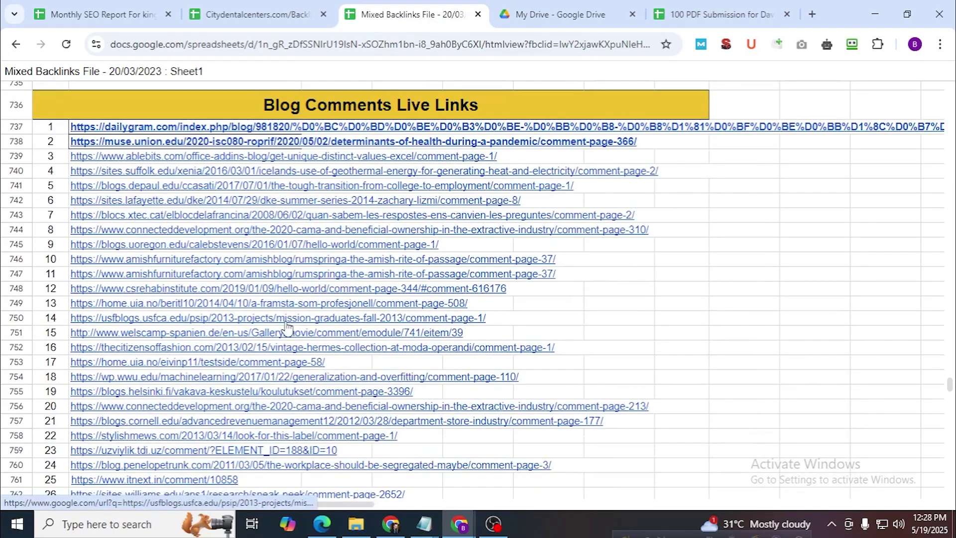
left_click(69, 14)
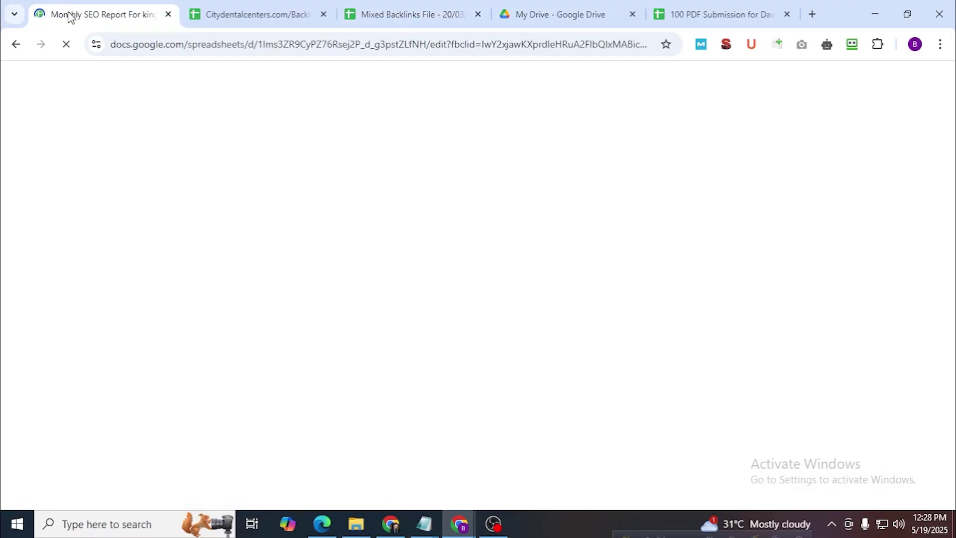